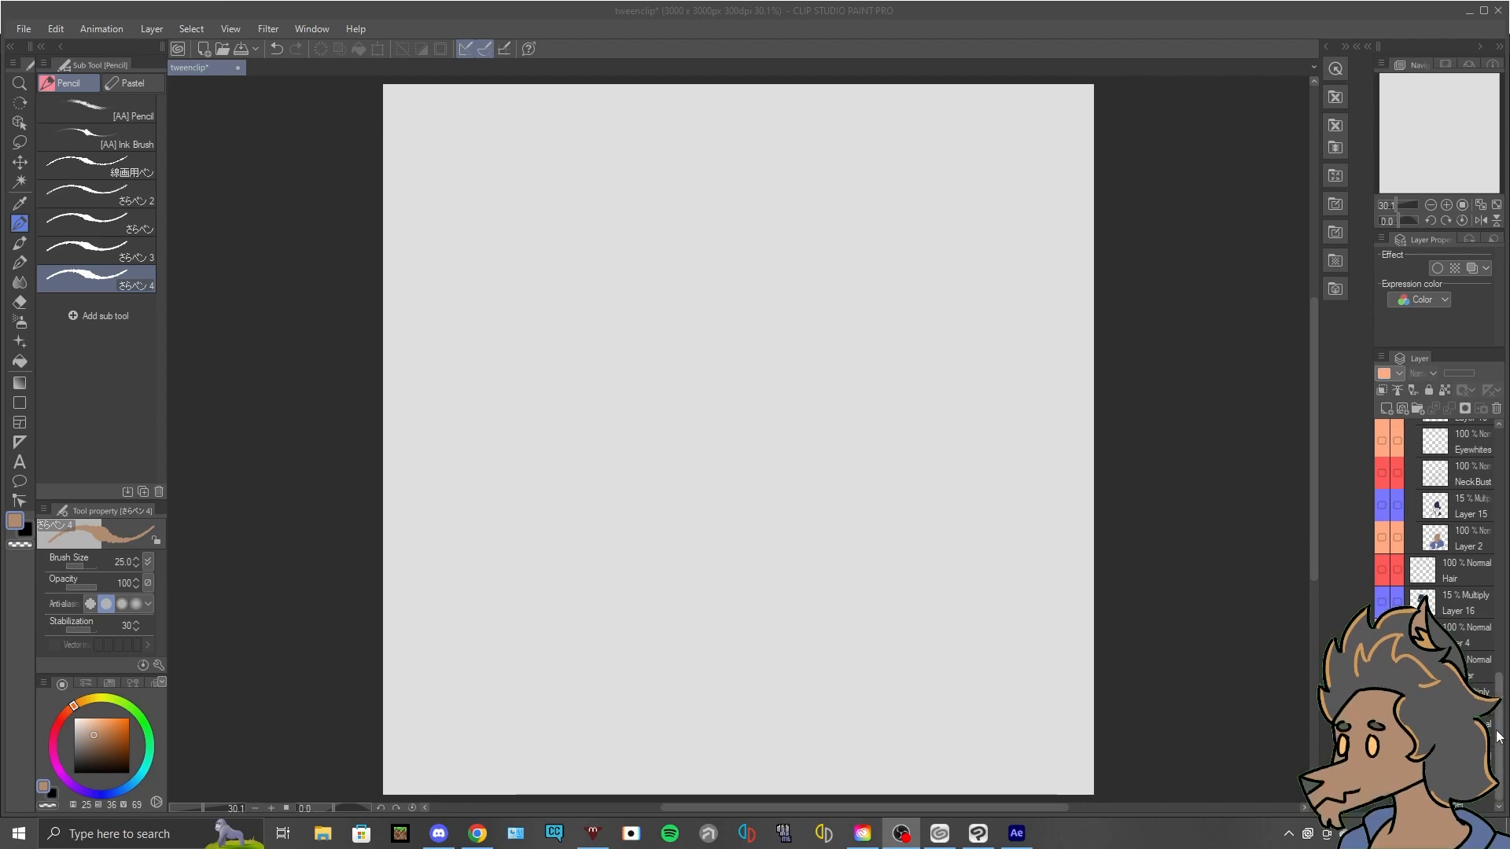
pyautogui.moveTo(1498, 744)
pyautogui.mouseDown()
pyautogui.moveTo(1498, 723)
pyautogui.moveTo(1498, 744)
pyautogui.mouseUp()
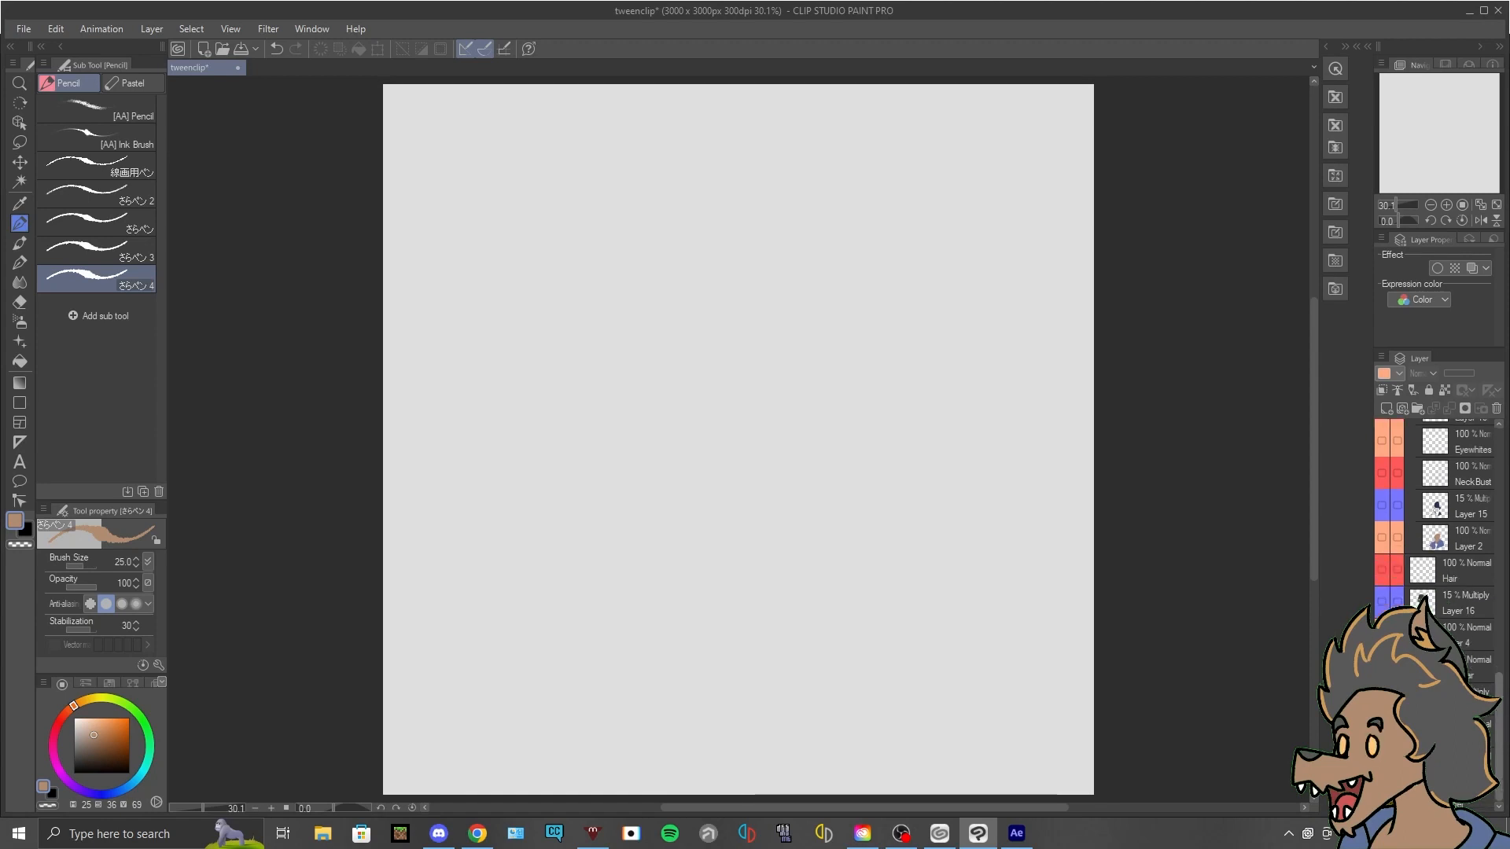
pyautogui.scroll(6, 1436, 566)
pyautogui.scroll(-3, 1436, 567)
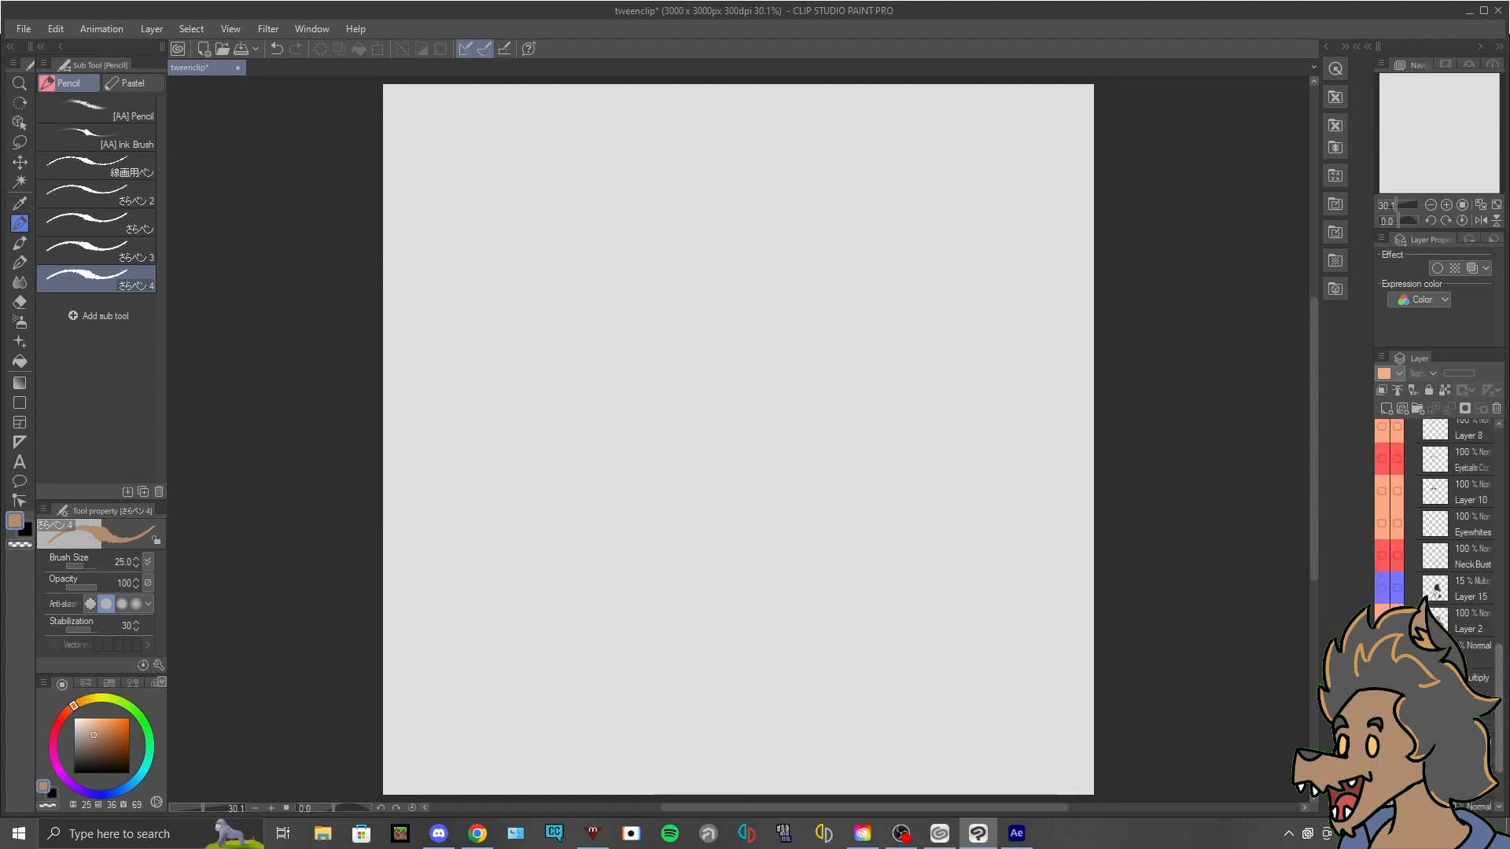
pyautogui.scroll(-3, 1436, 550)
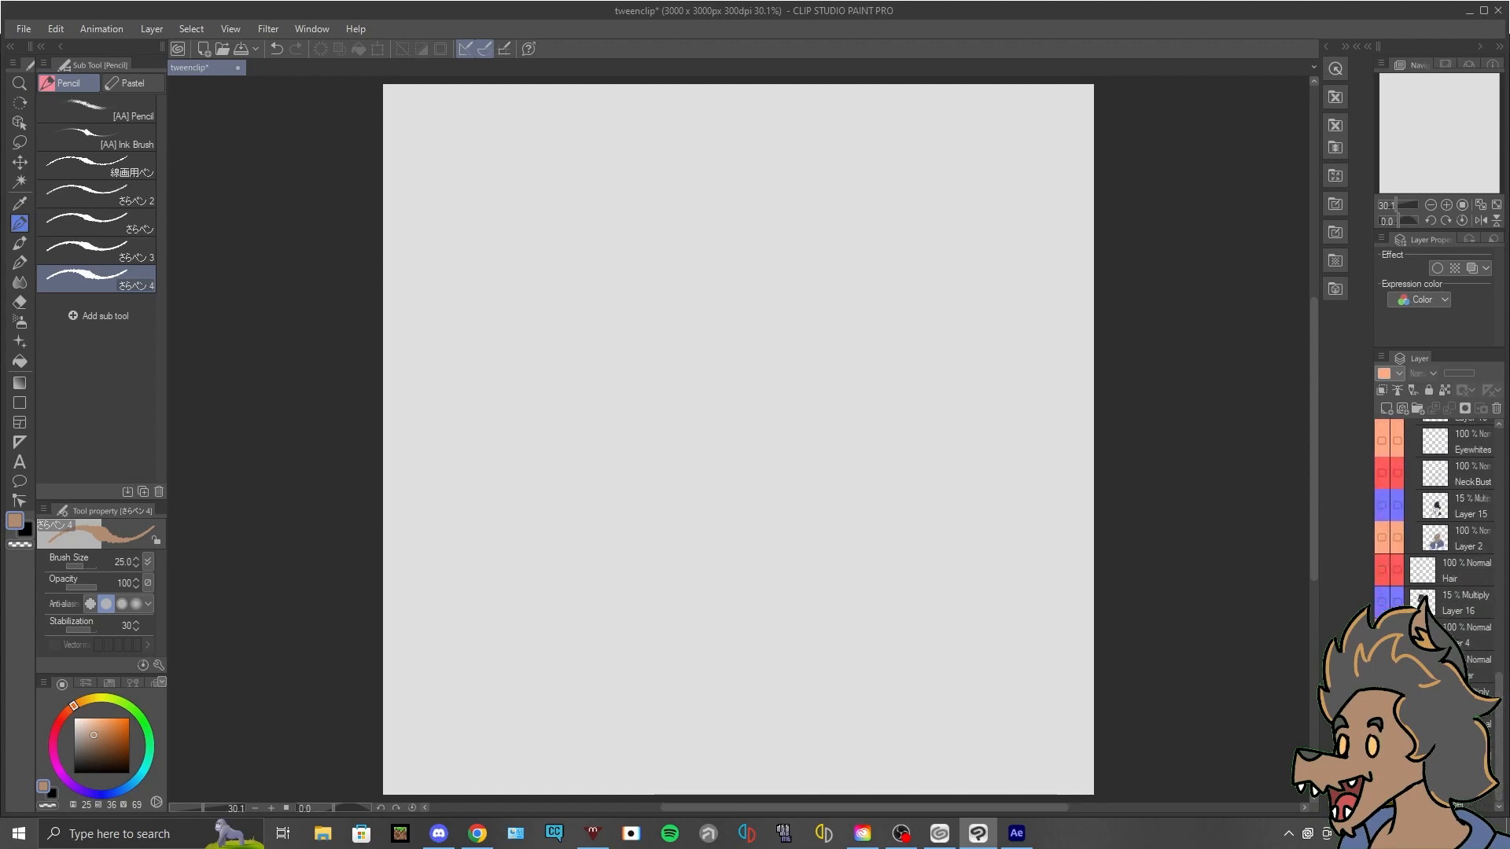
# - Switch to the tweenjackalp2 project in After Effects and move Comp 1's current time to 0:00:00:10
pyautogui.moveTo(1033, 843)
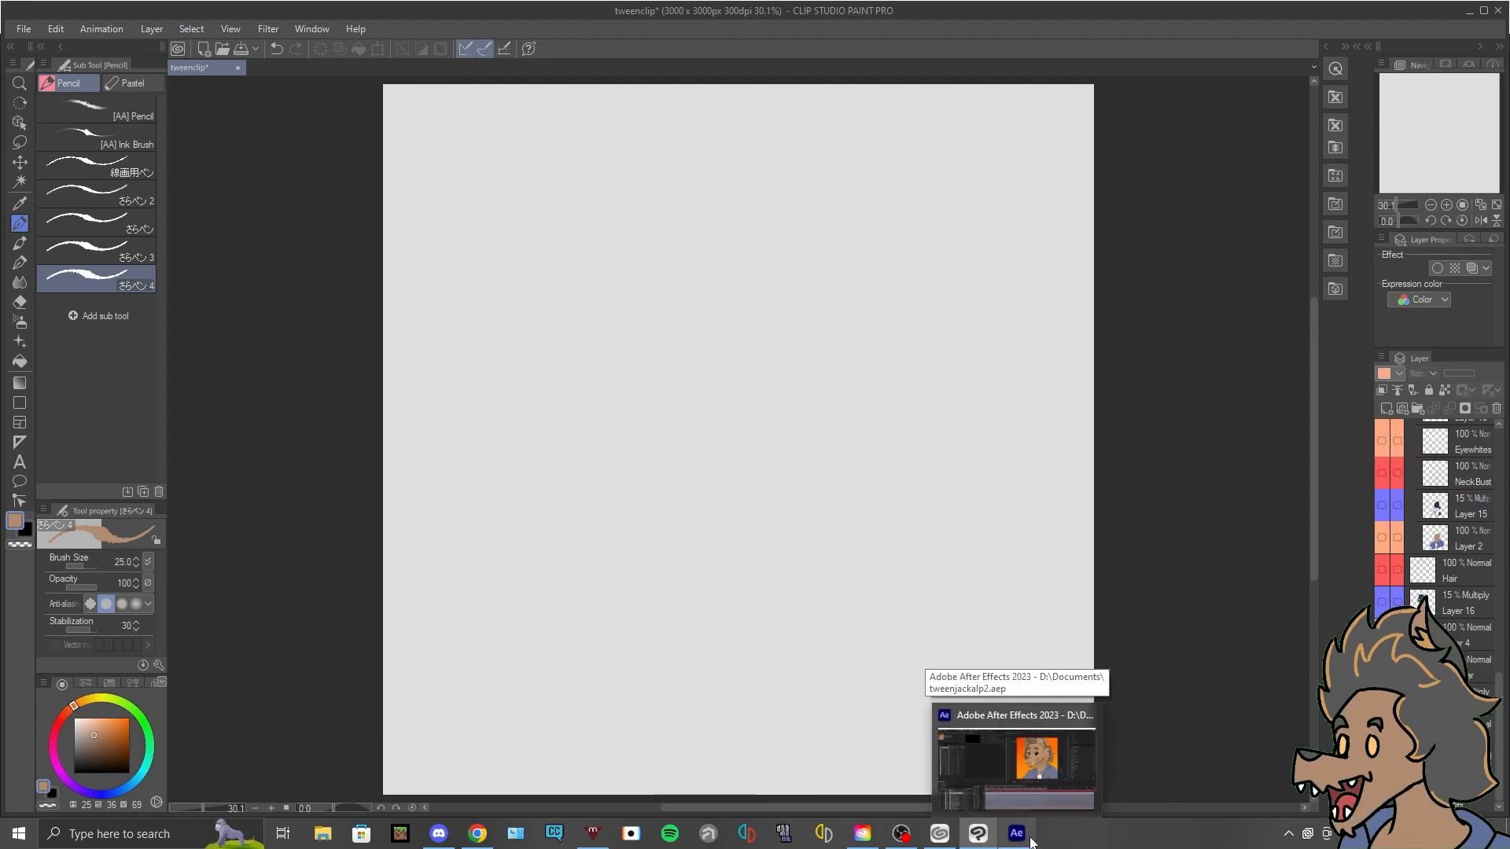
pyautogui.click(1040, 791)
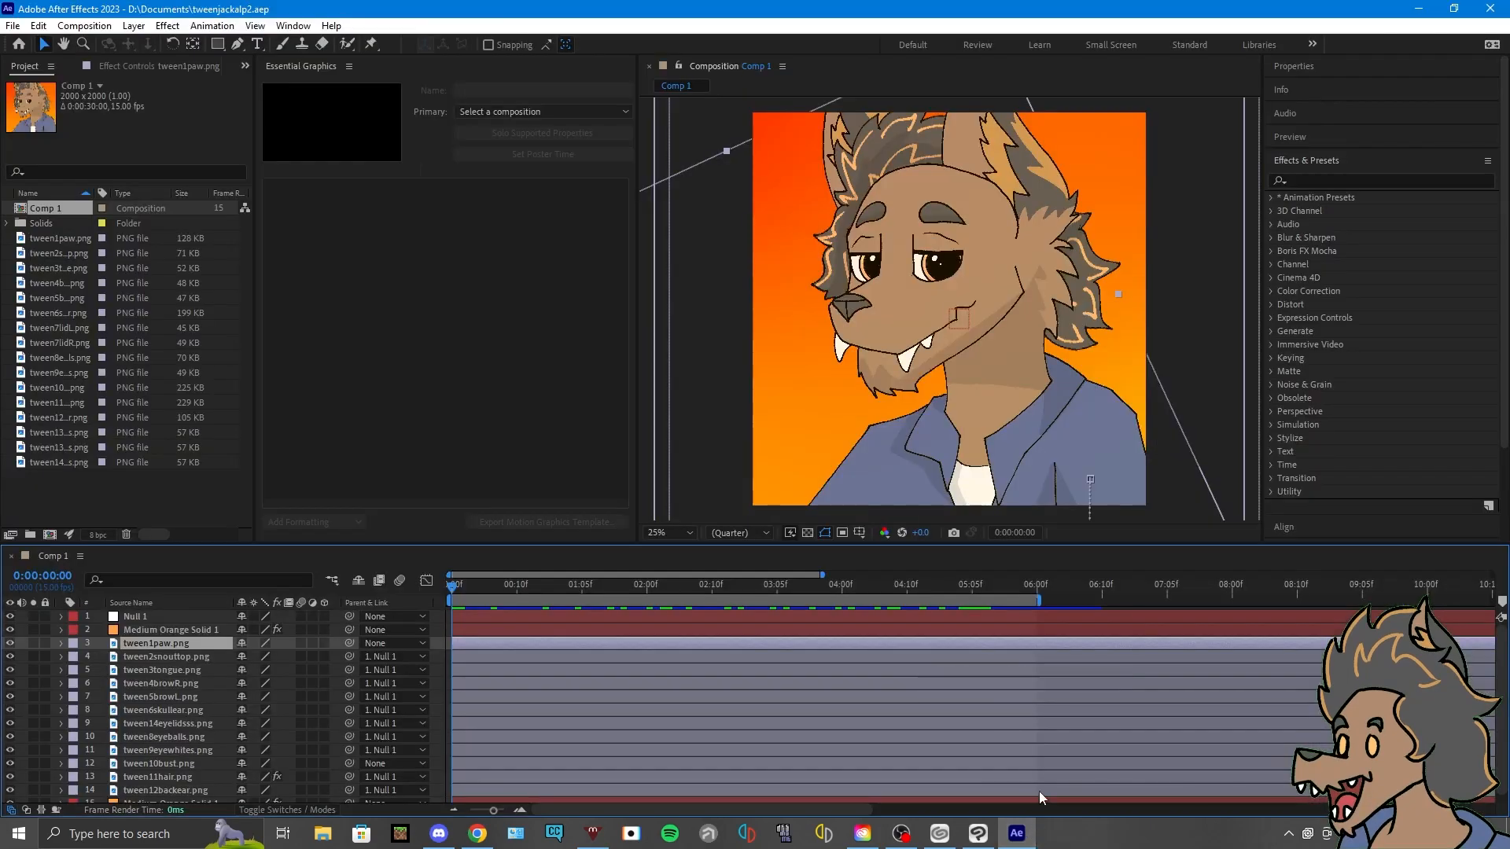
pyautogui.moveTo(461, 587); pyautogui.dragTo(517, 587)
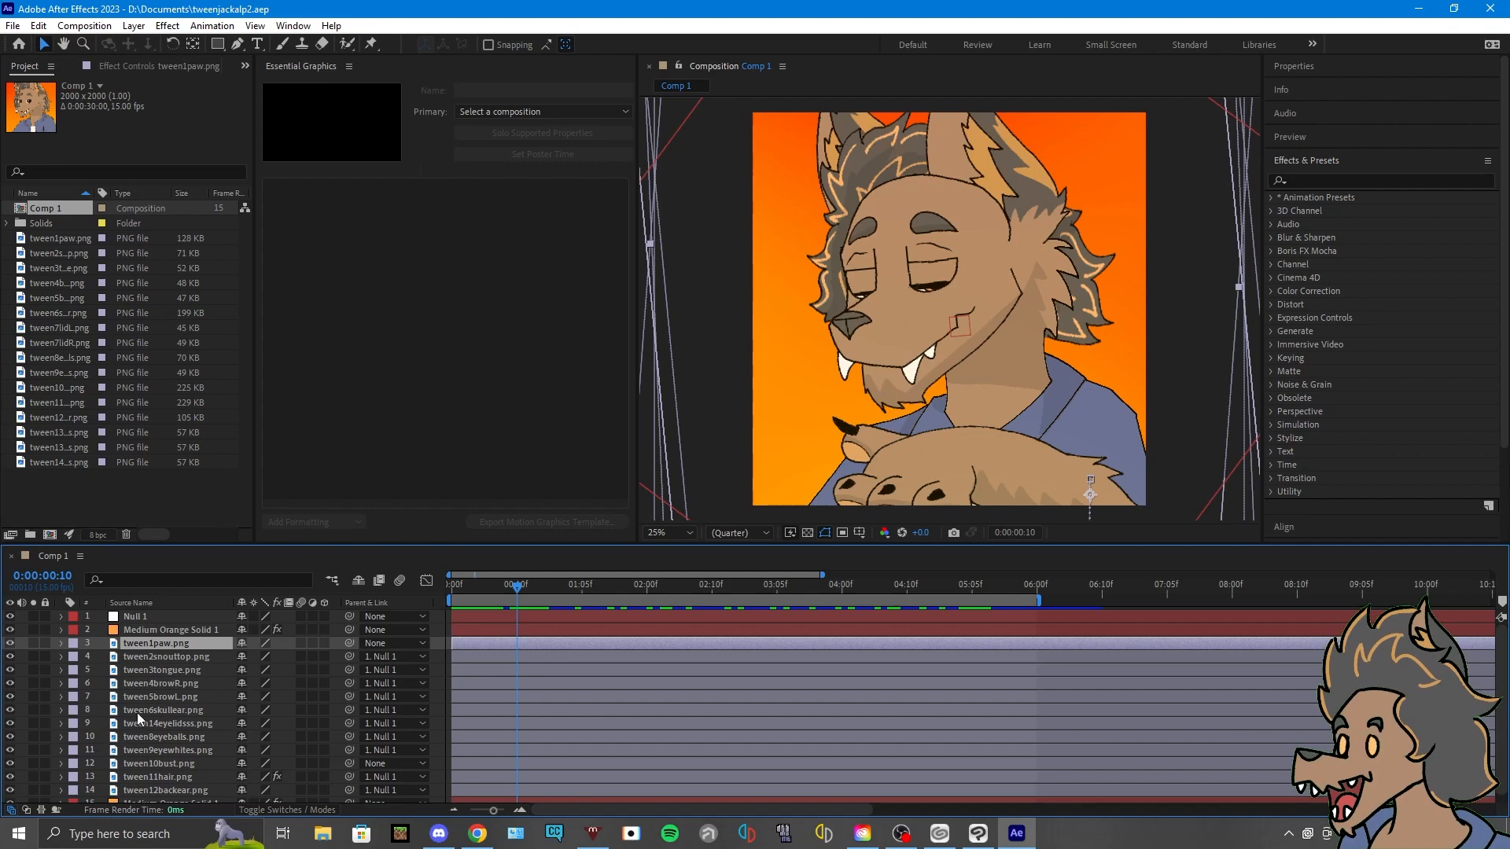
# - Toggle the visibility of the skull-and-ear and eyebrow layers to examine which character parts they hold
pyautogui.click(11, 710)
pyautogui.click(10, 710)
pyautogui.click(11, 709)
pyautogui.click(11, 697)
pyautogui.click(11, 697)
pyautogui.click(11, 684)
pyautogui.click(11, 684)
# - Hide the snout-top layer to inspect the tongue beneath it, toggle the tongue and paw layers, and restore their visibility
pyautogui.click(11, 670)
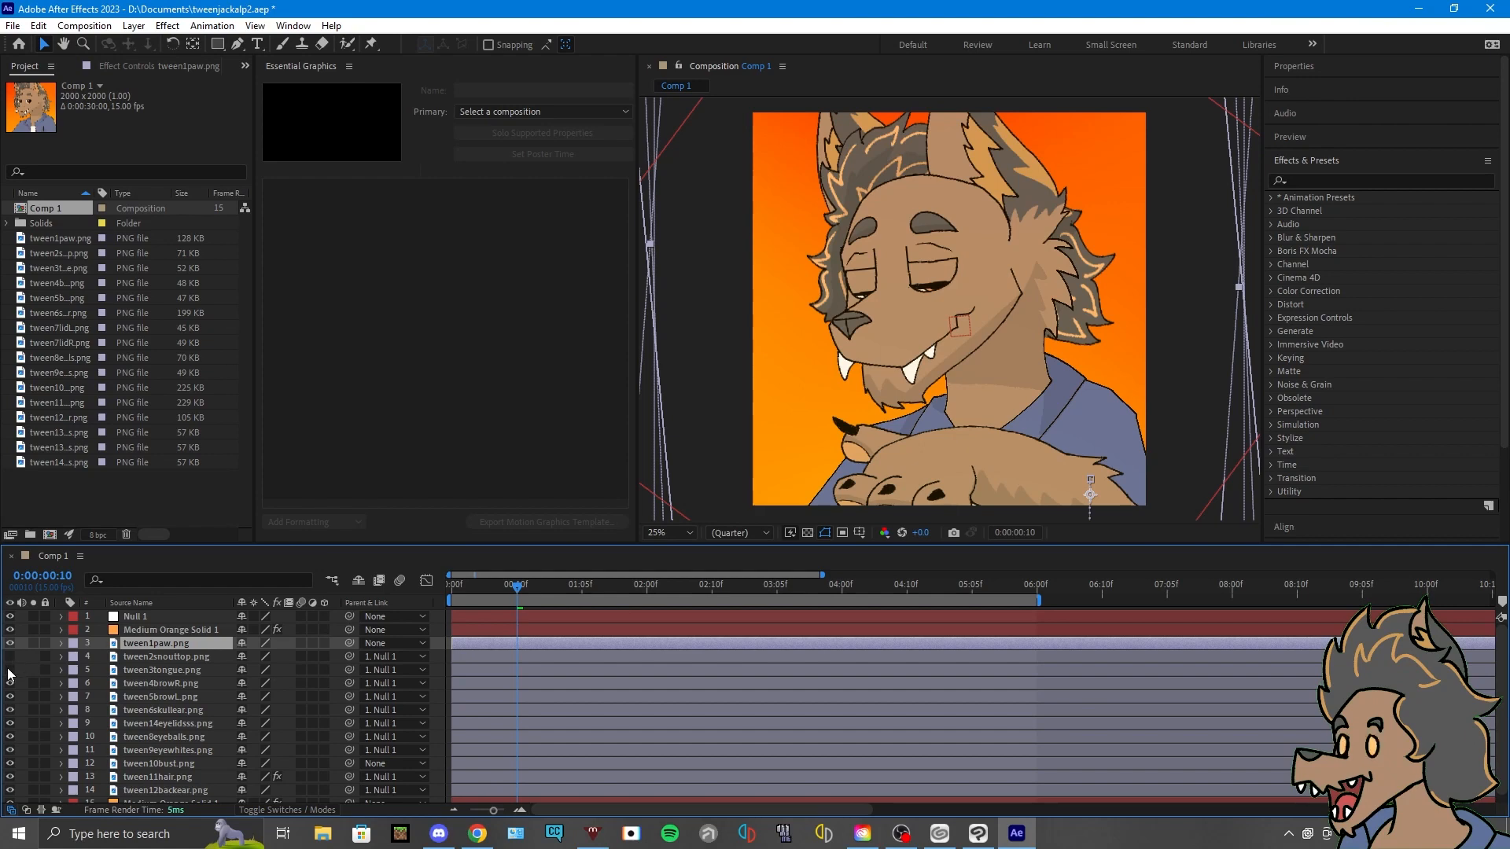
pyautogui.click(10, 670)
pyautogui.click(11, 670)
pyautogui.click(11, 670)
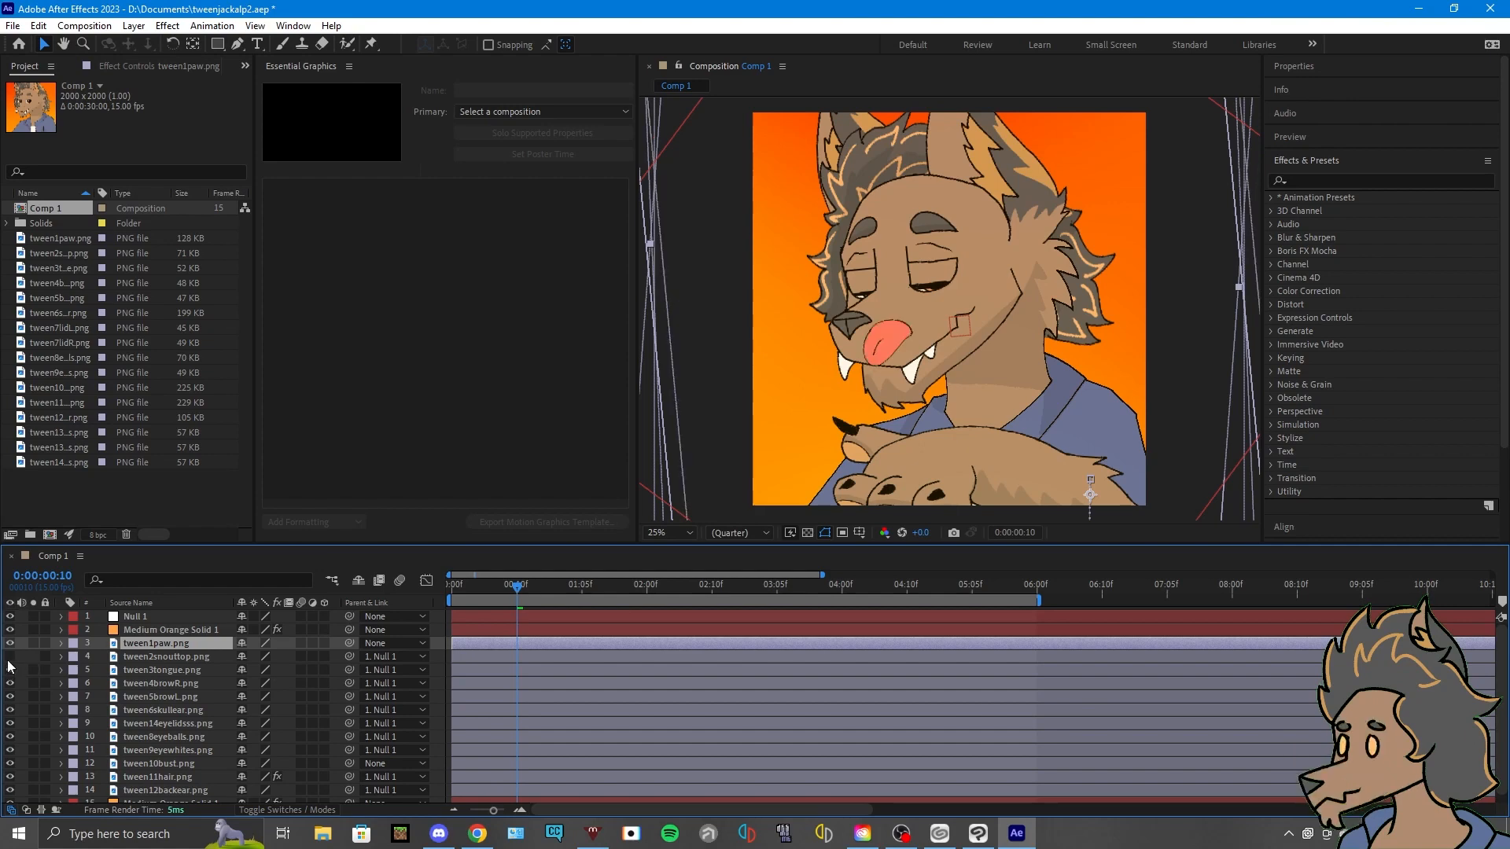
pyautogui.click(11, 666)
pyautogui.click(11, 645)
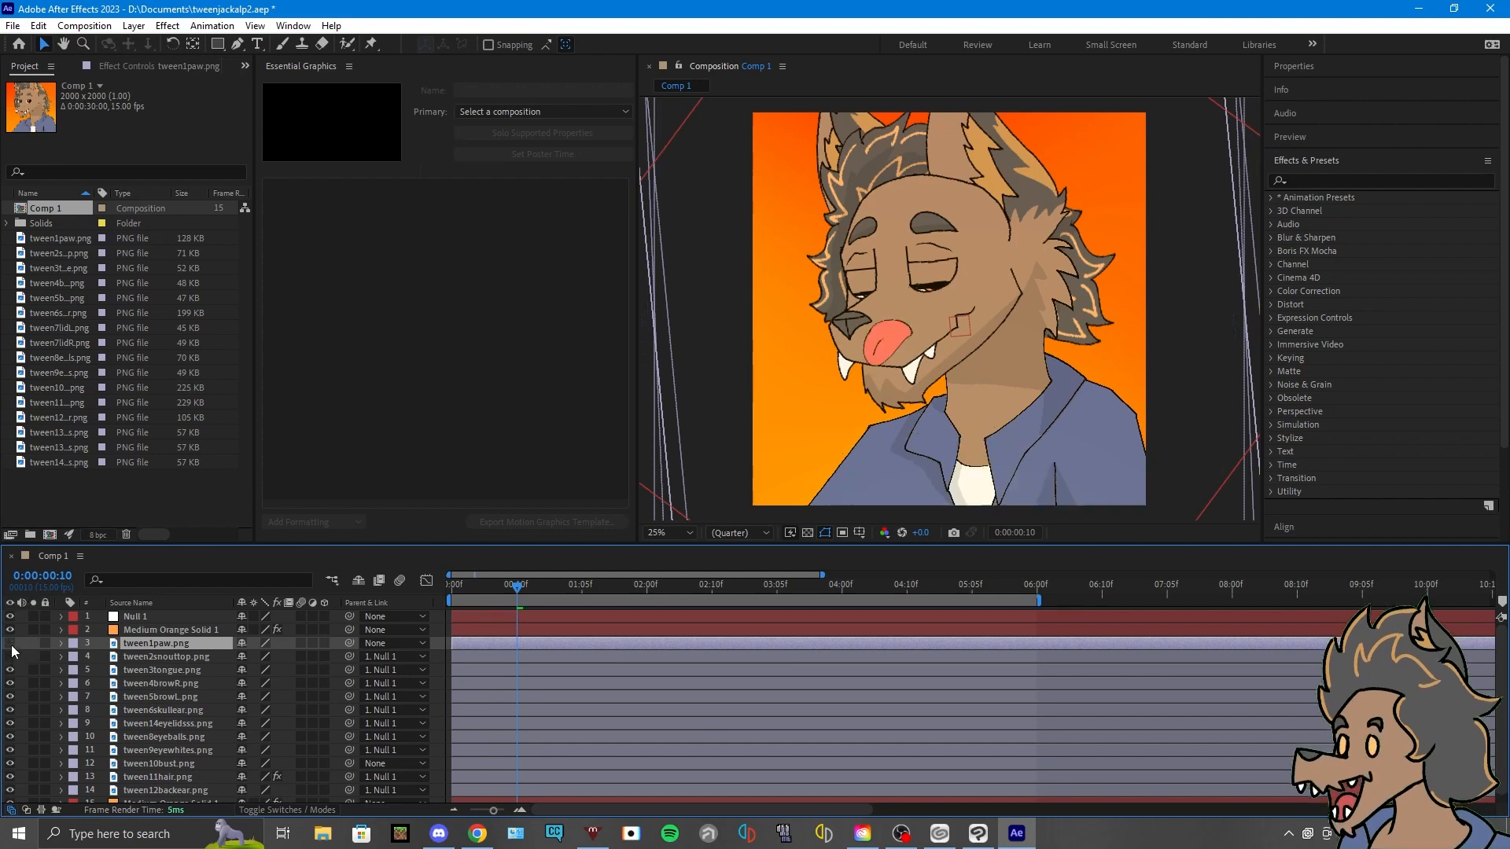
pyautogui.click(11, 658)
pyautogui.click(10, 644)
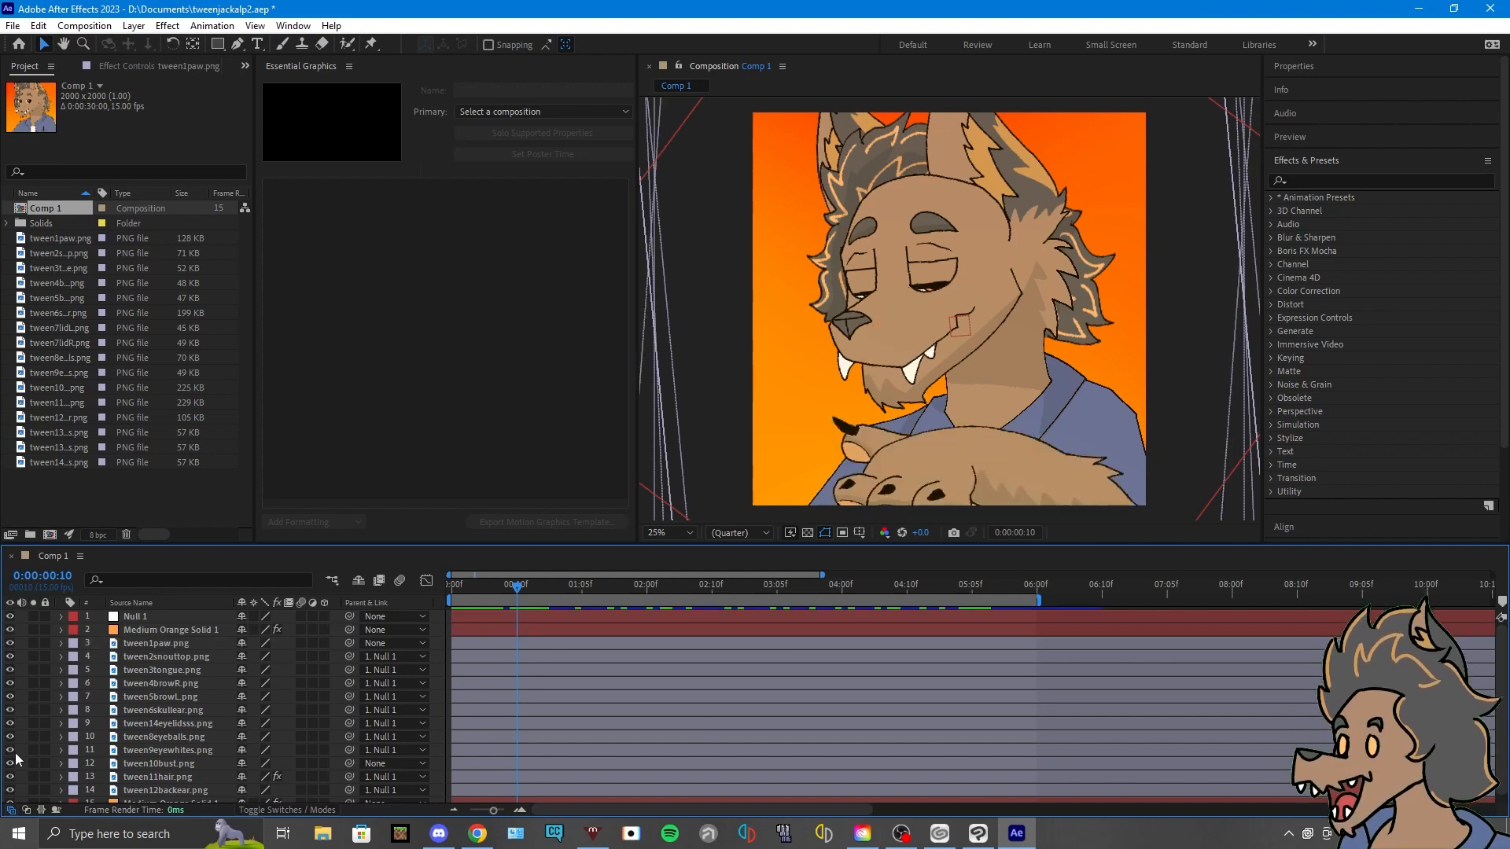
# - Toggle the hair and paw layers off and back on to examine how the artwork is separated
pyautogui.click(10, 777)
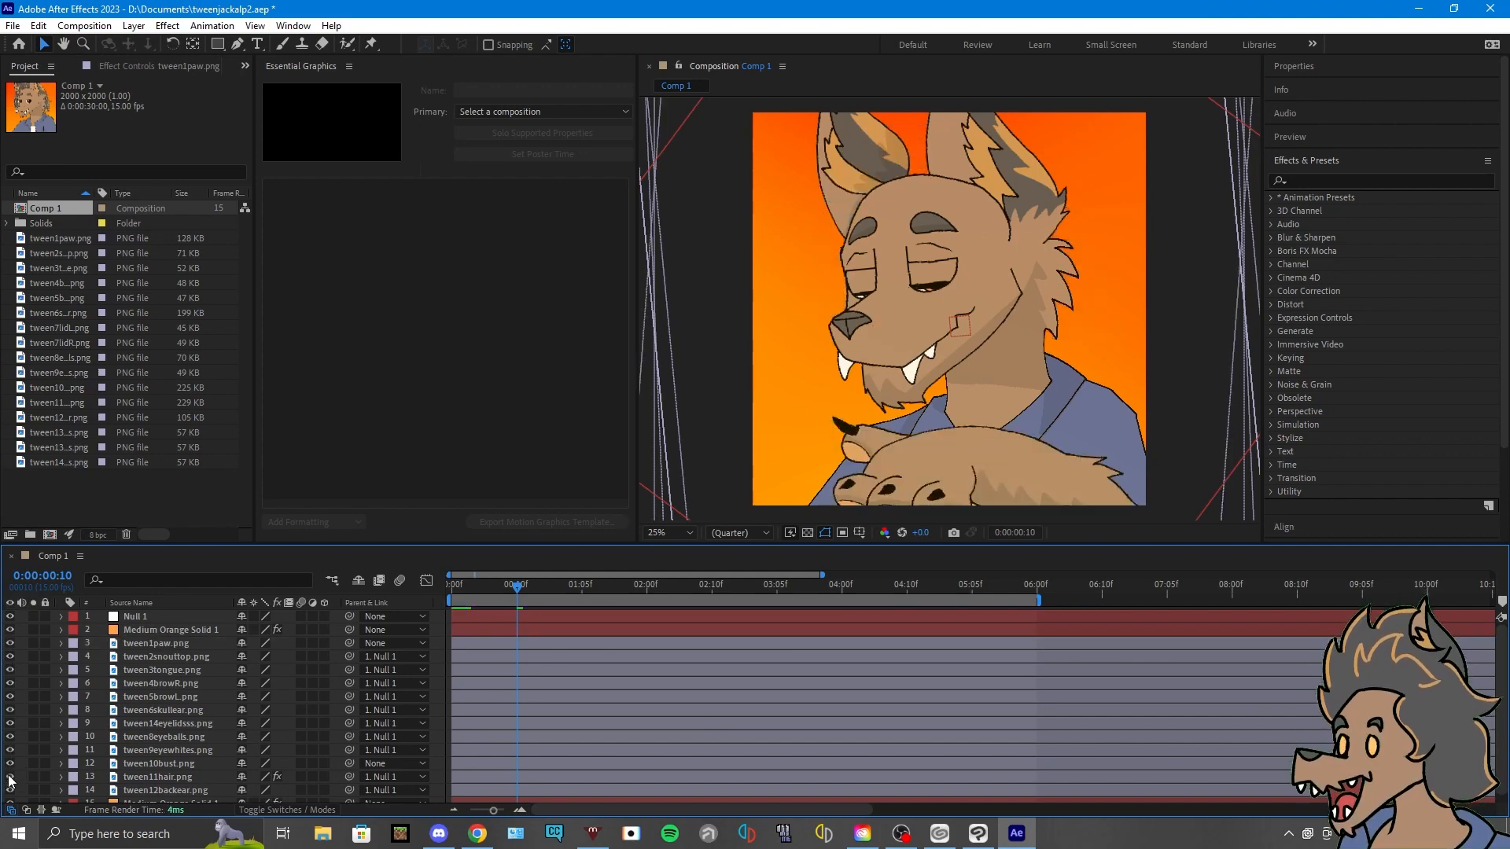
pyautogui.click(11, 777)
pyautogui.scroll(-1, 10, 781)
pyautogui.scroll(1, 10, 779)
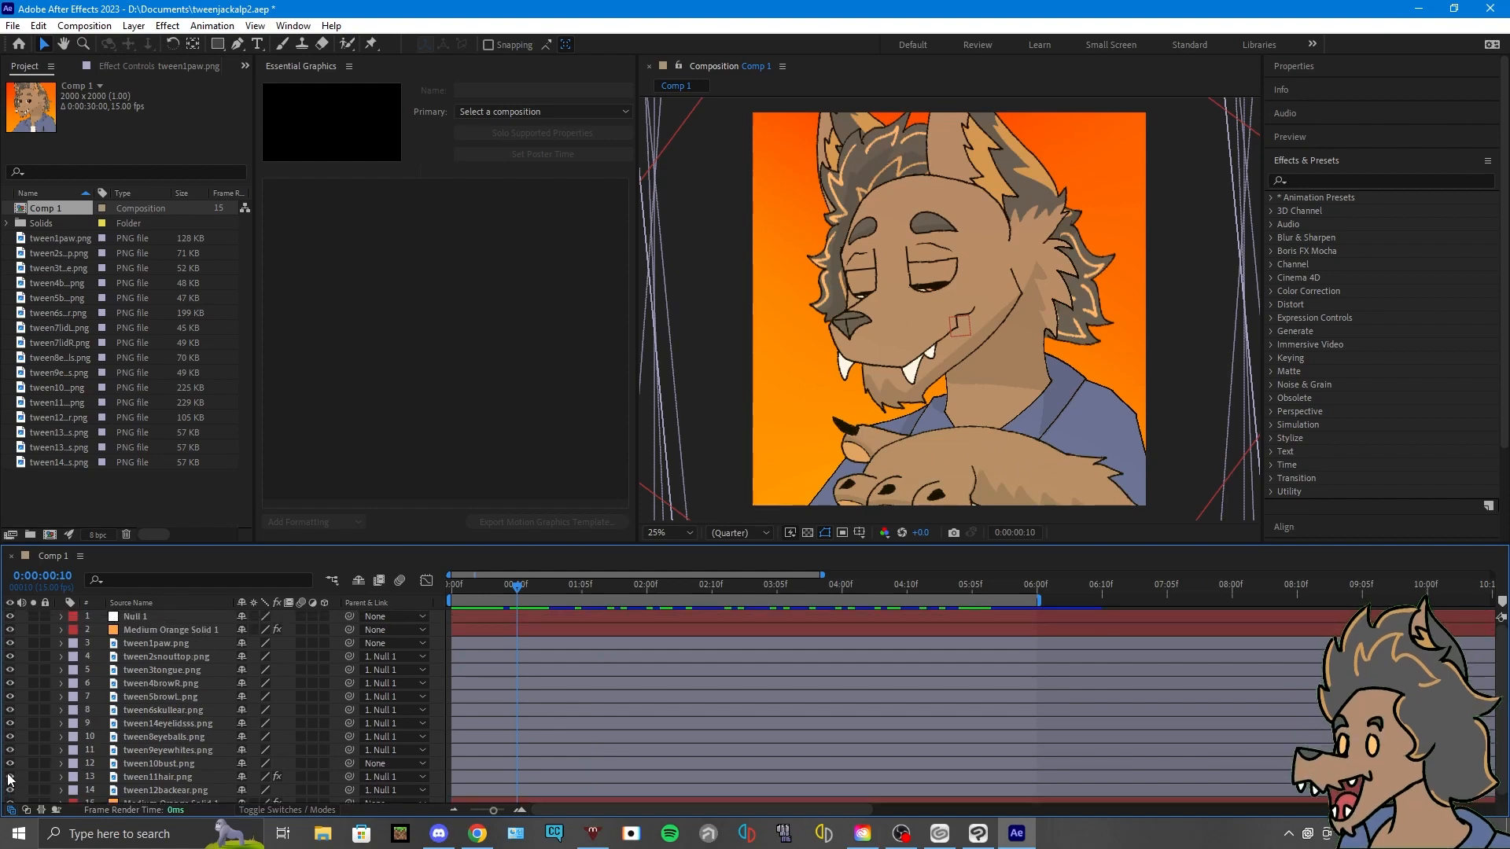
pyautogui.click(9, 644)
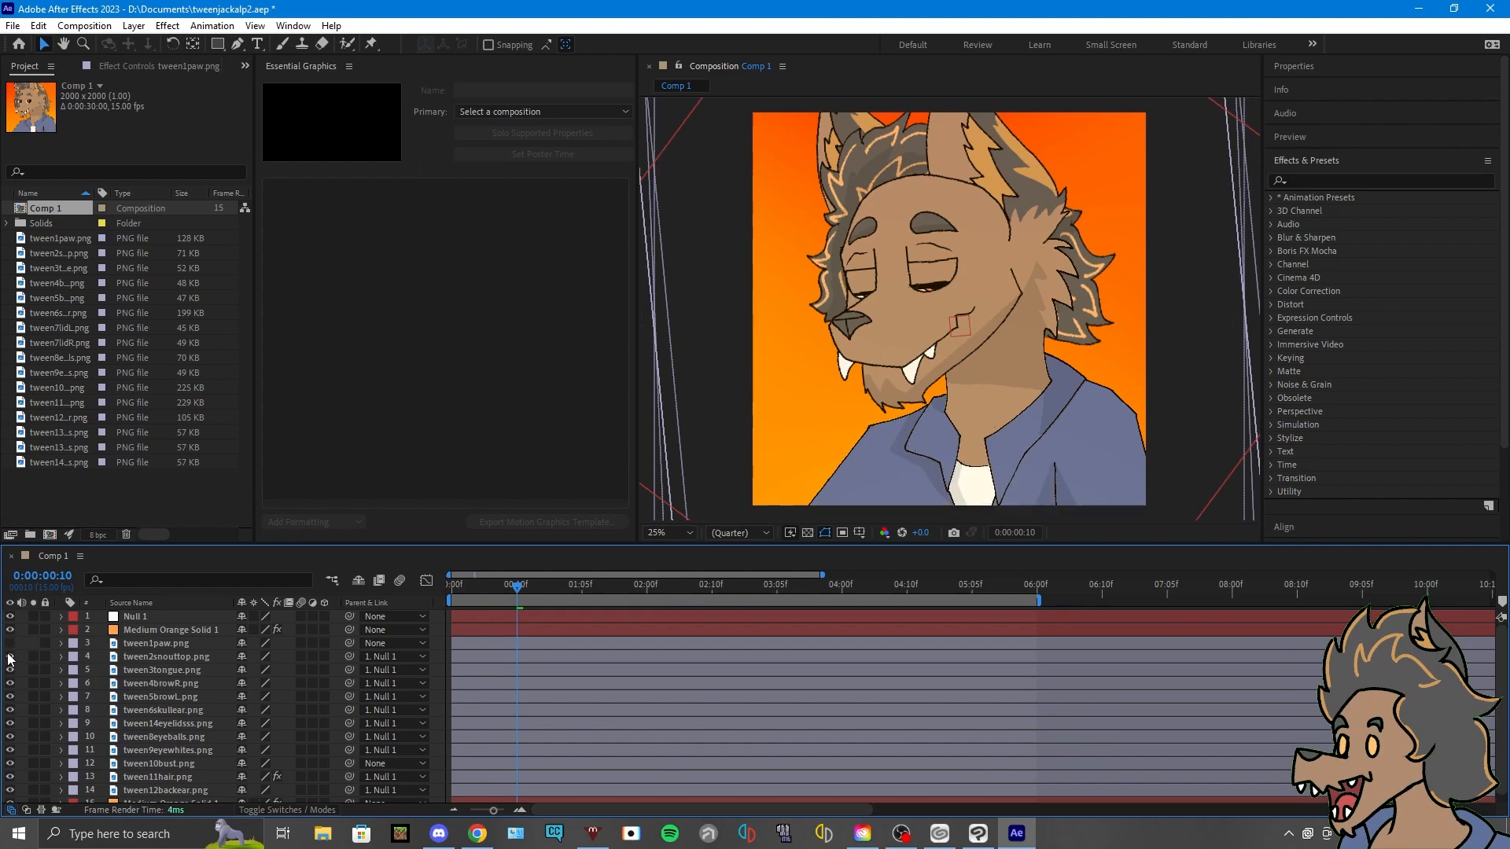
pyautogui.click(9, 644)
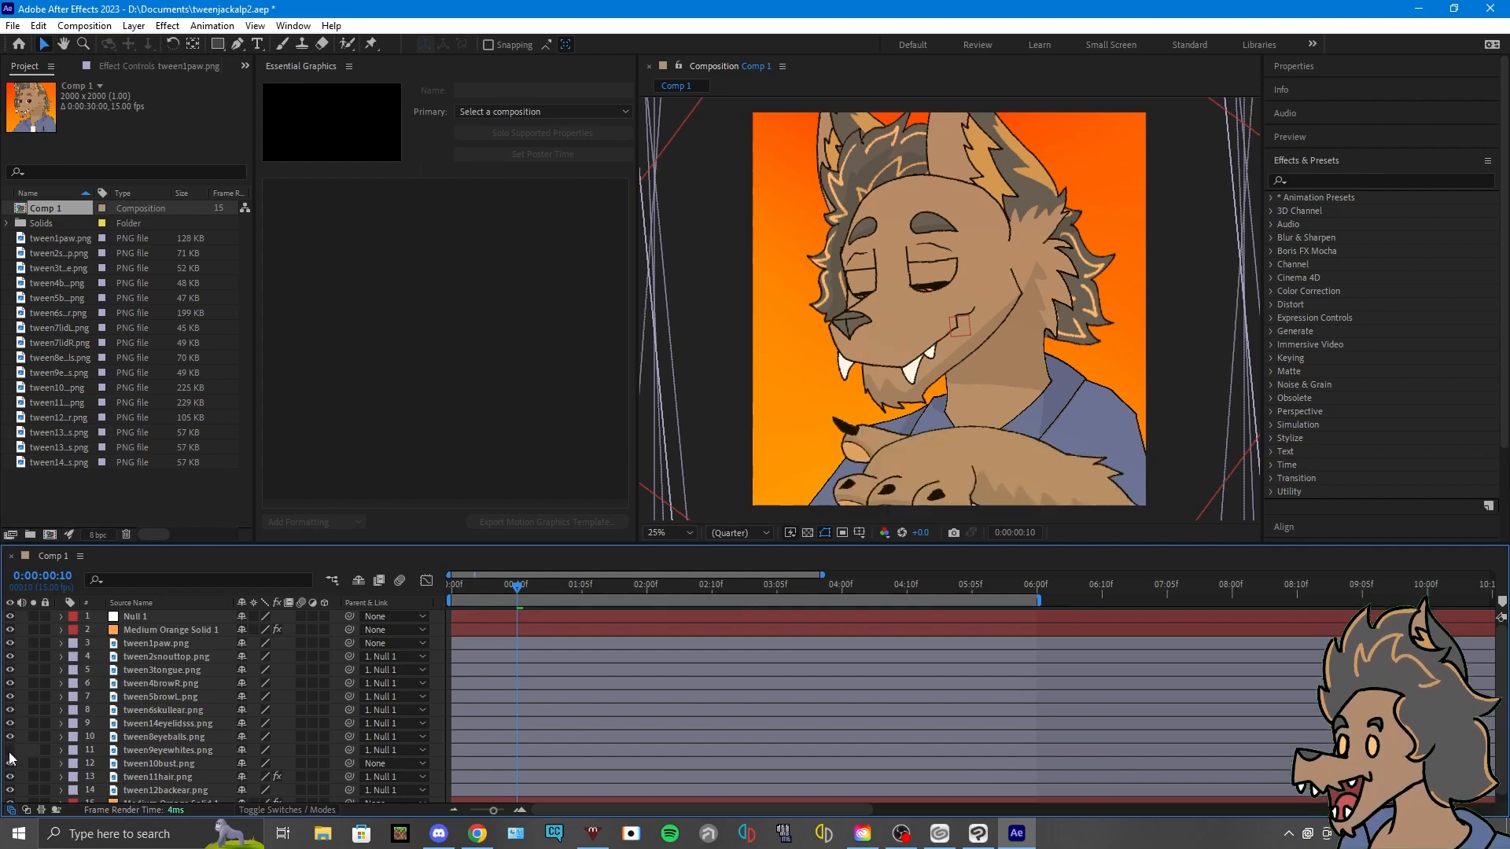
pyautogui.click(9, 776)
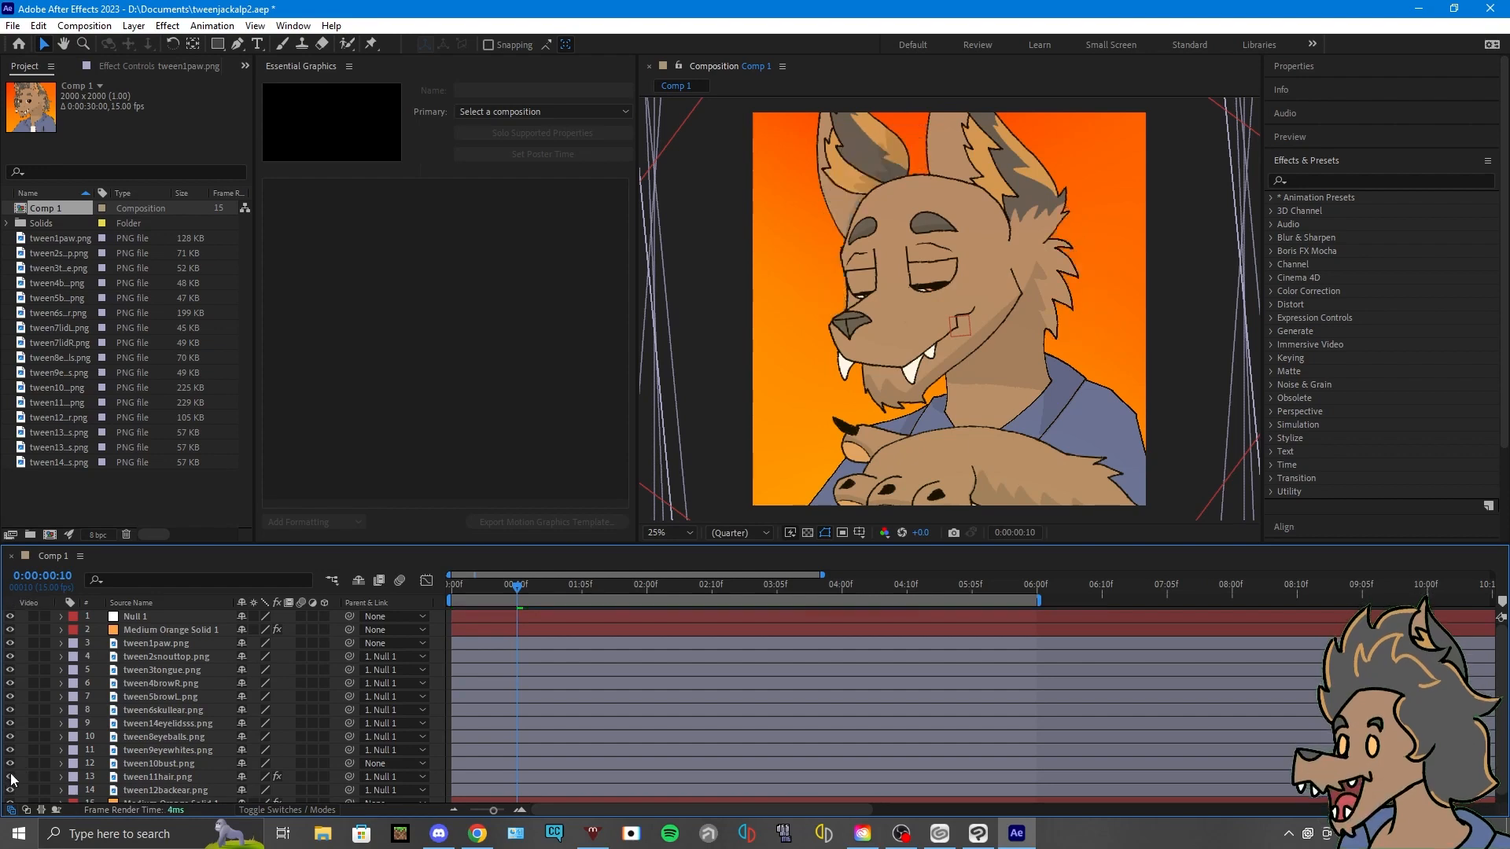
pyautogui.click(9, 777)
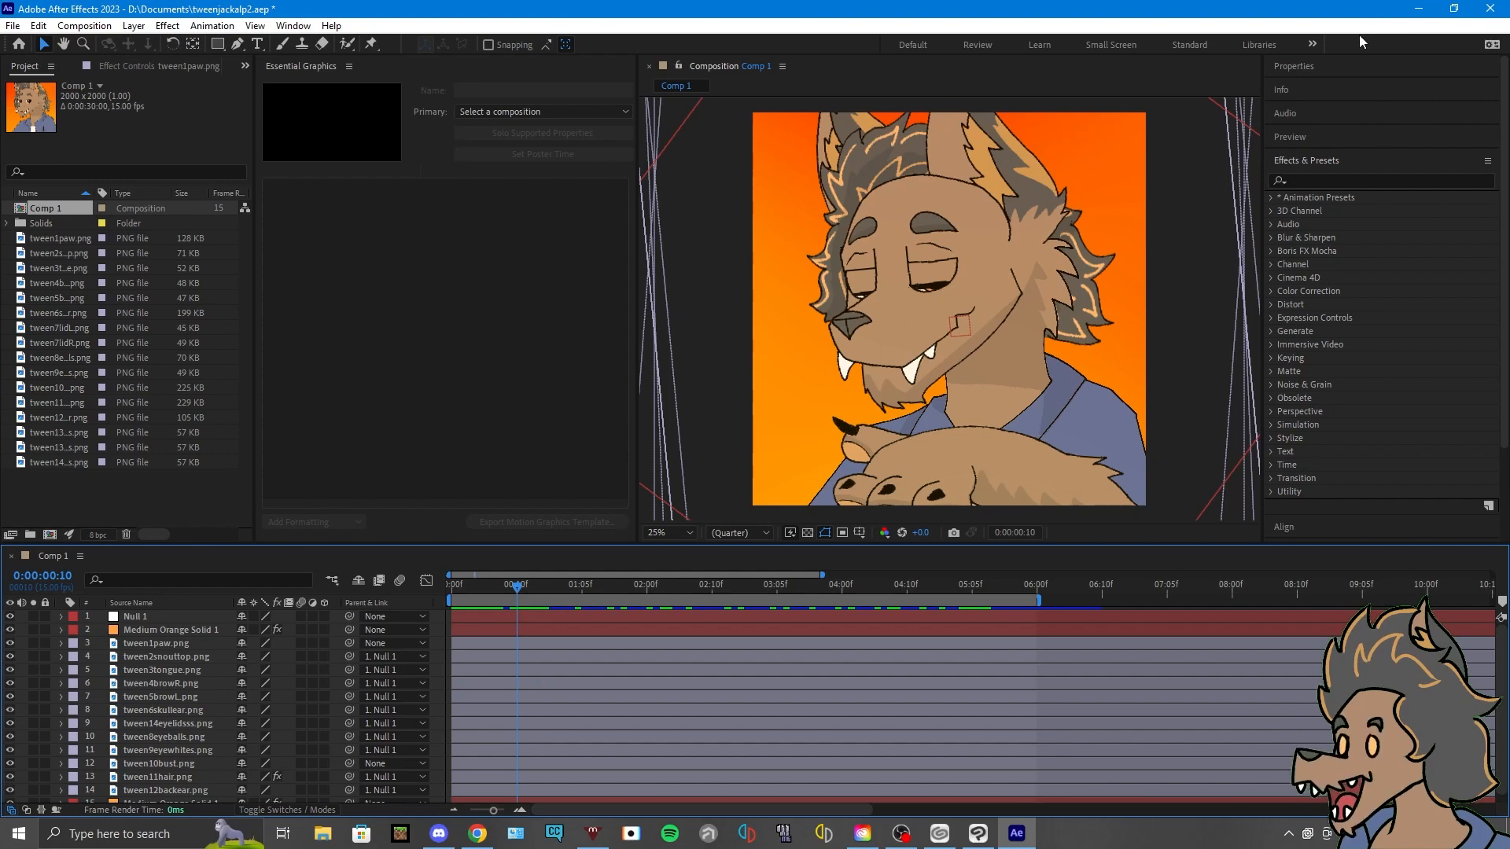
# - Return to Clip Studio Paint and make the bustsketch and pawsketch layers visible
pyautogui.click(1419, 8)
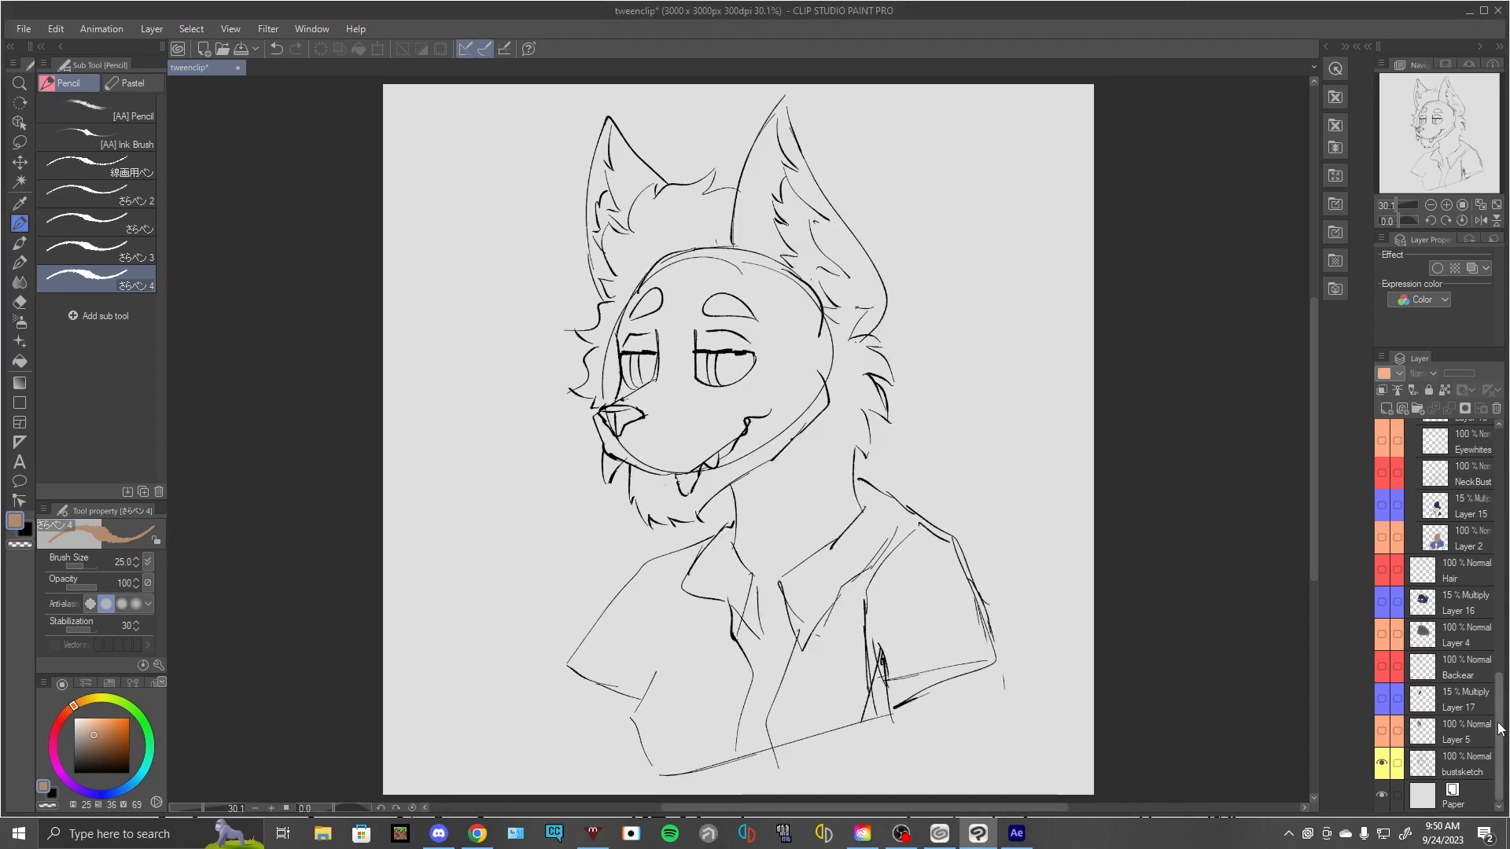
pyautogui.scroll(5, 1489, 501)
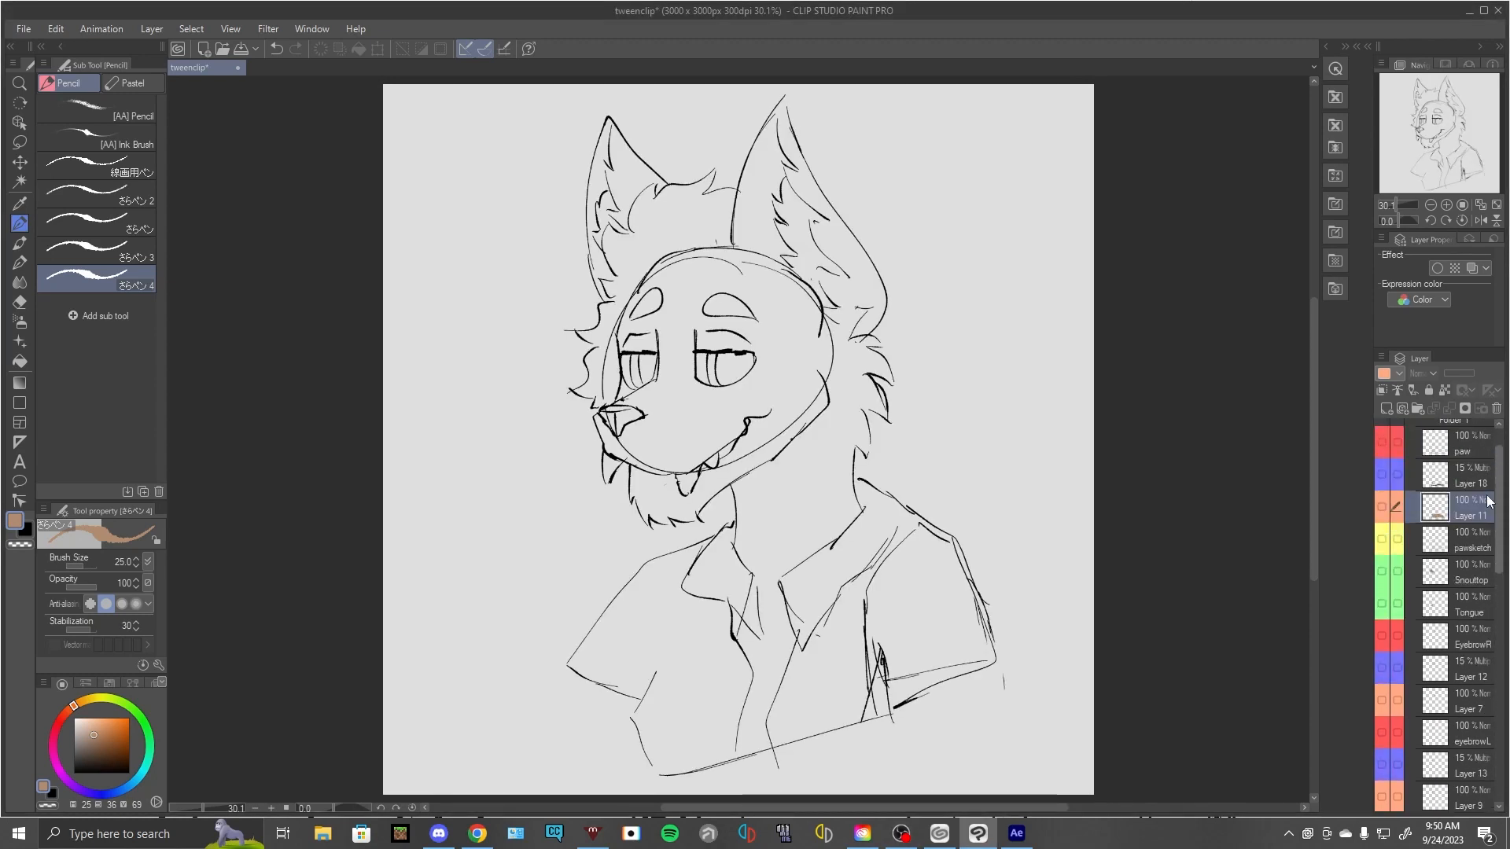
pyautogui.scroll(2, 1489, 501)
pyautogui.click(1384, 589)
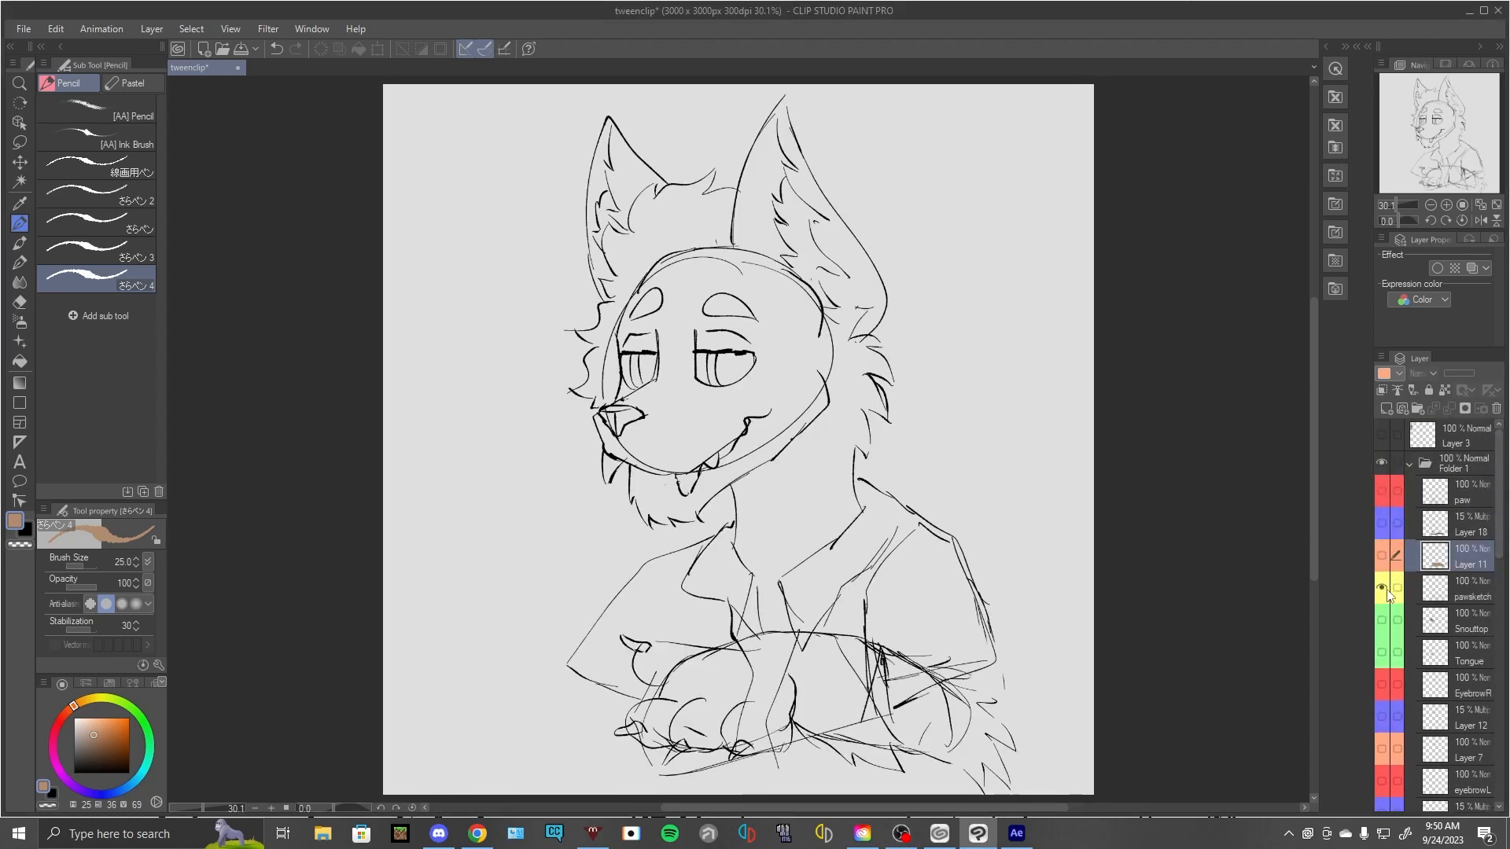
# - Switch to After Effects and examine Comp 1's dimensions, frame rate and duration in its composition settings, closing them without changes
pyautogui.click(1017, 833)
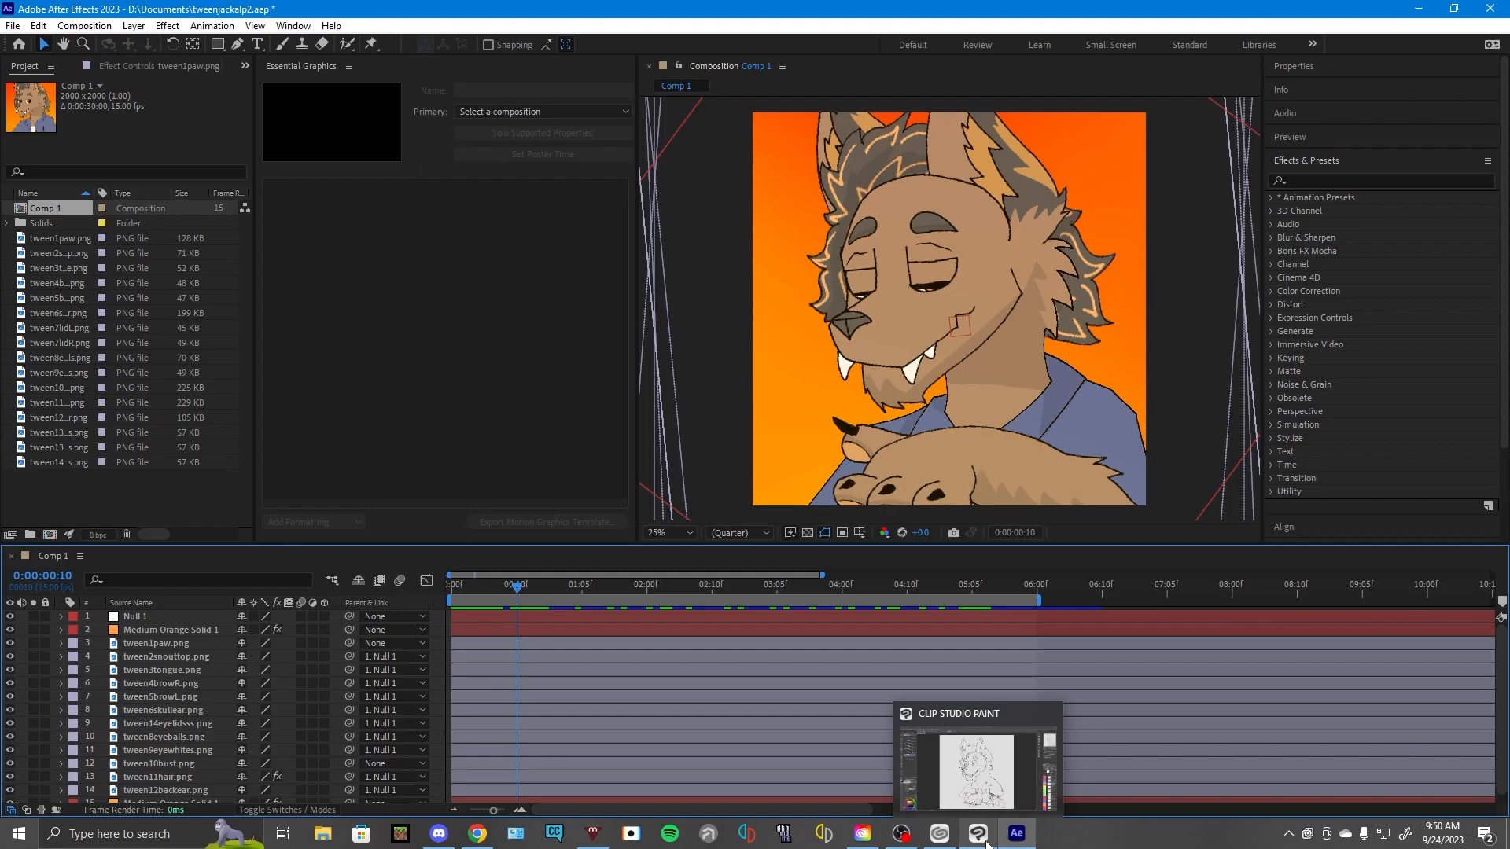
pyautogui.click(986, 841)
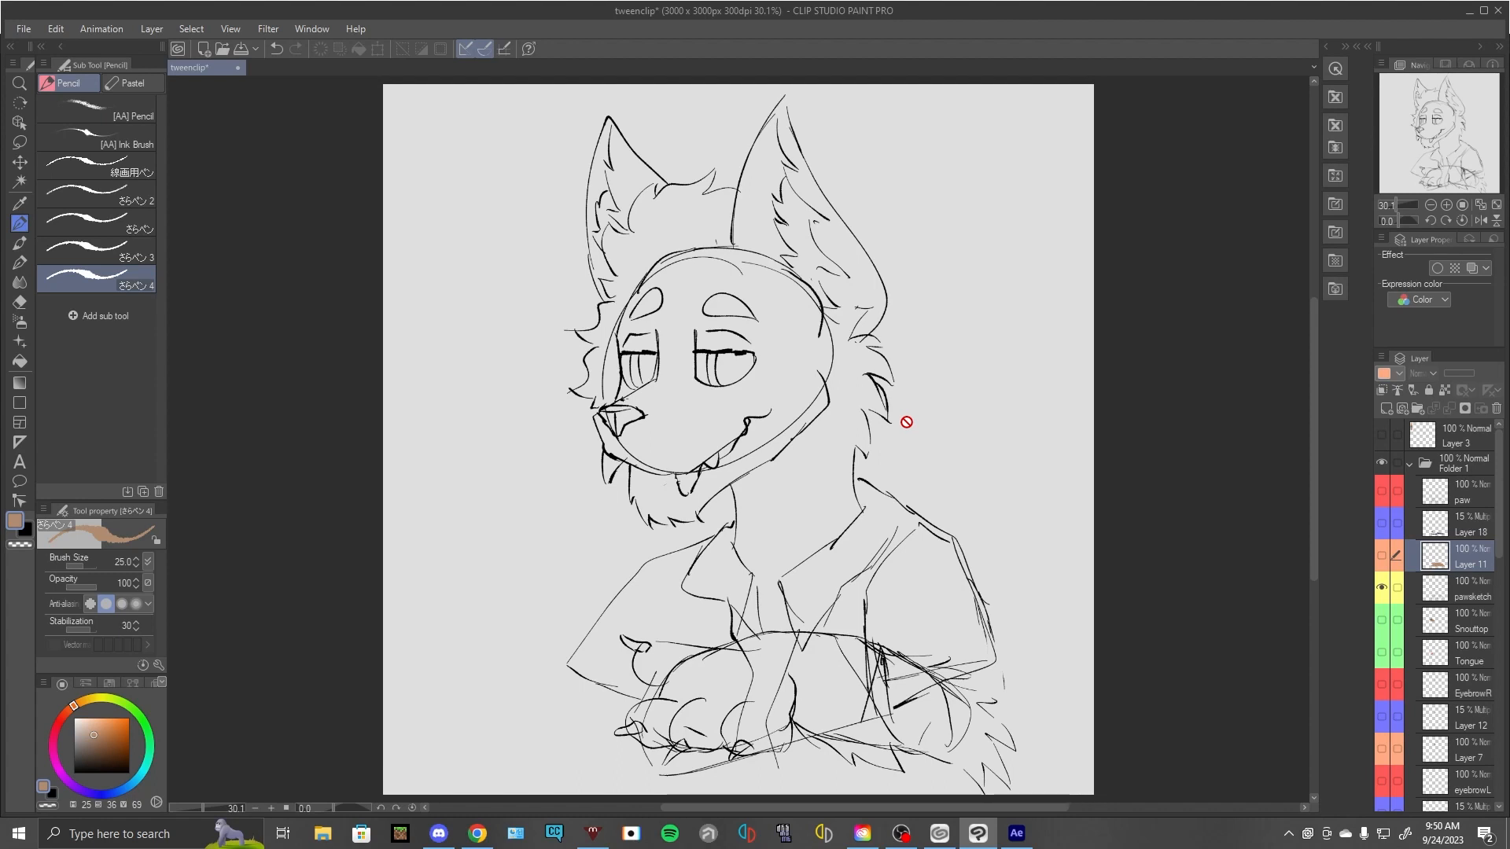
pyautogui.moveTo(1016, 835)
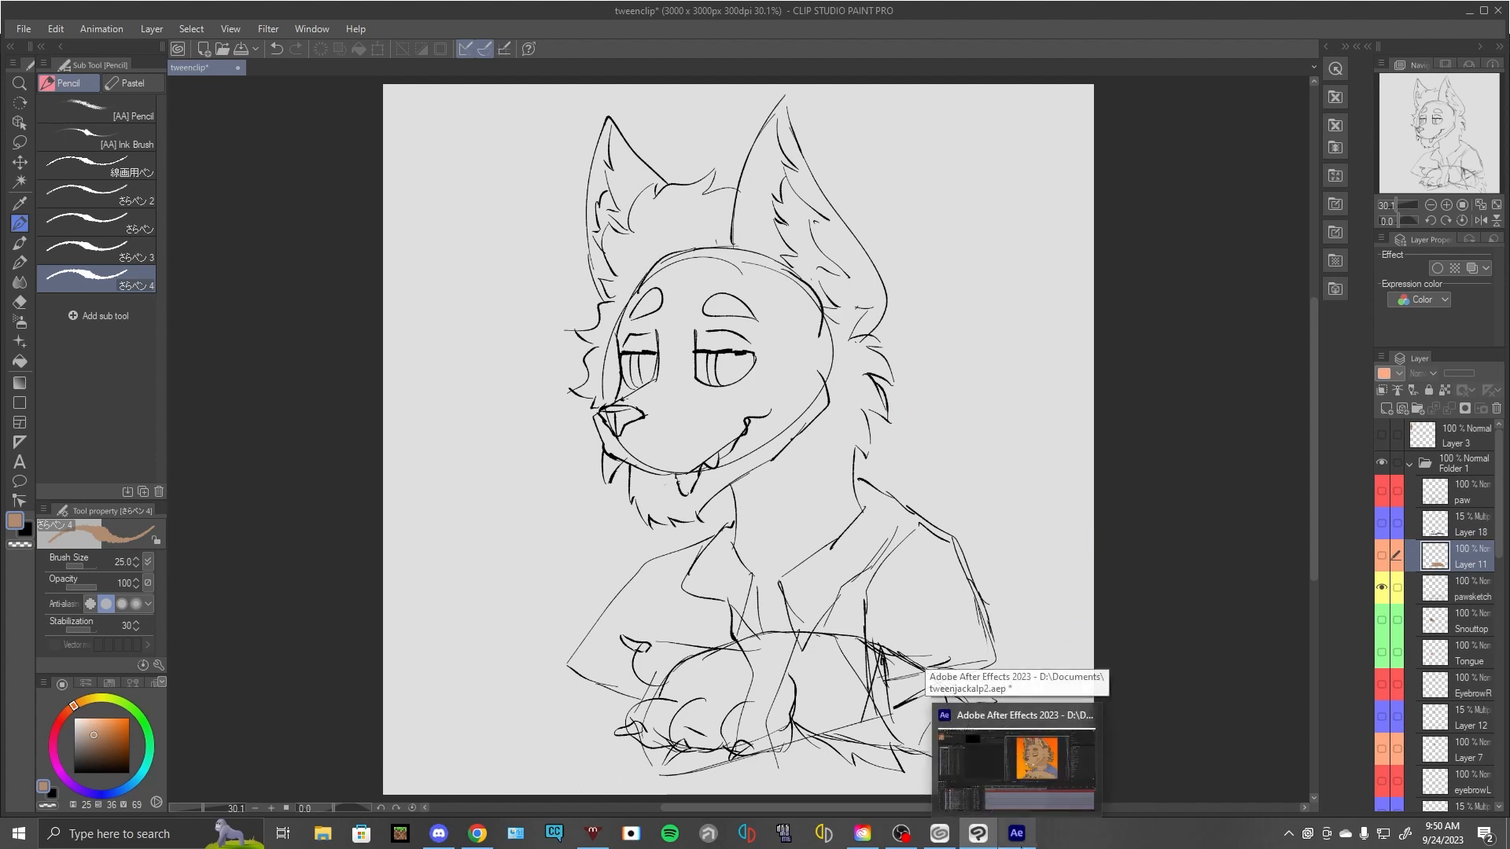
pyautogui.click(1017, 759)
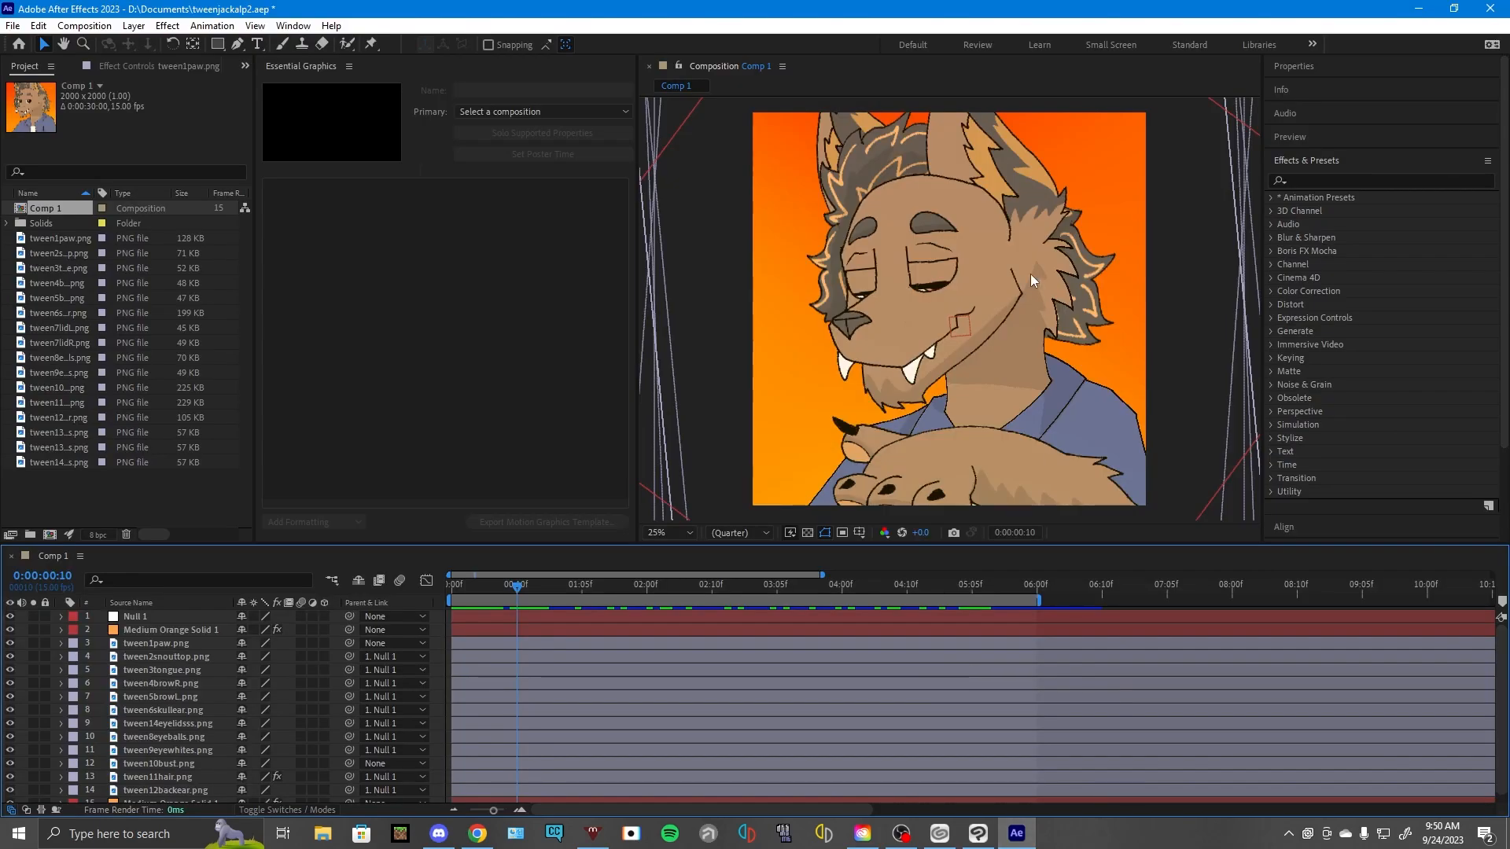
pyautogui.click(38, 26)
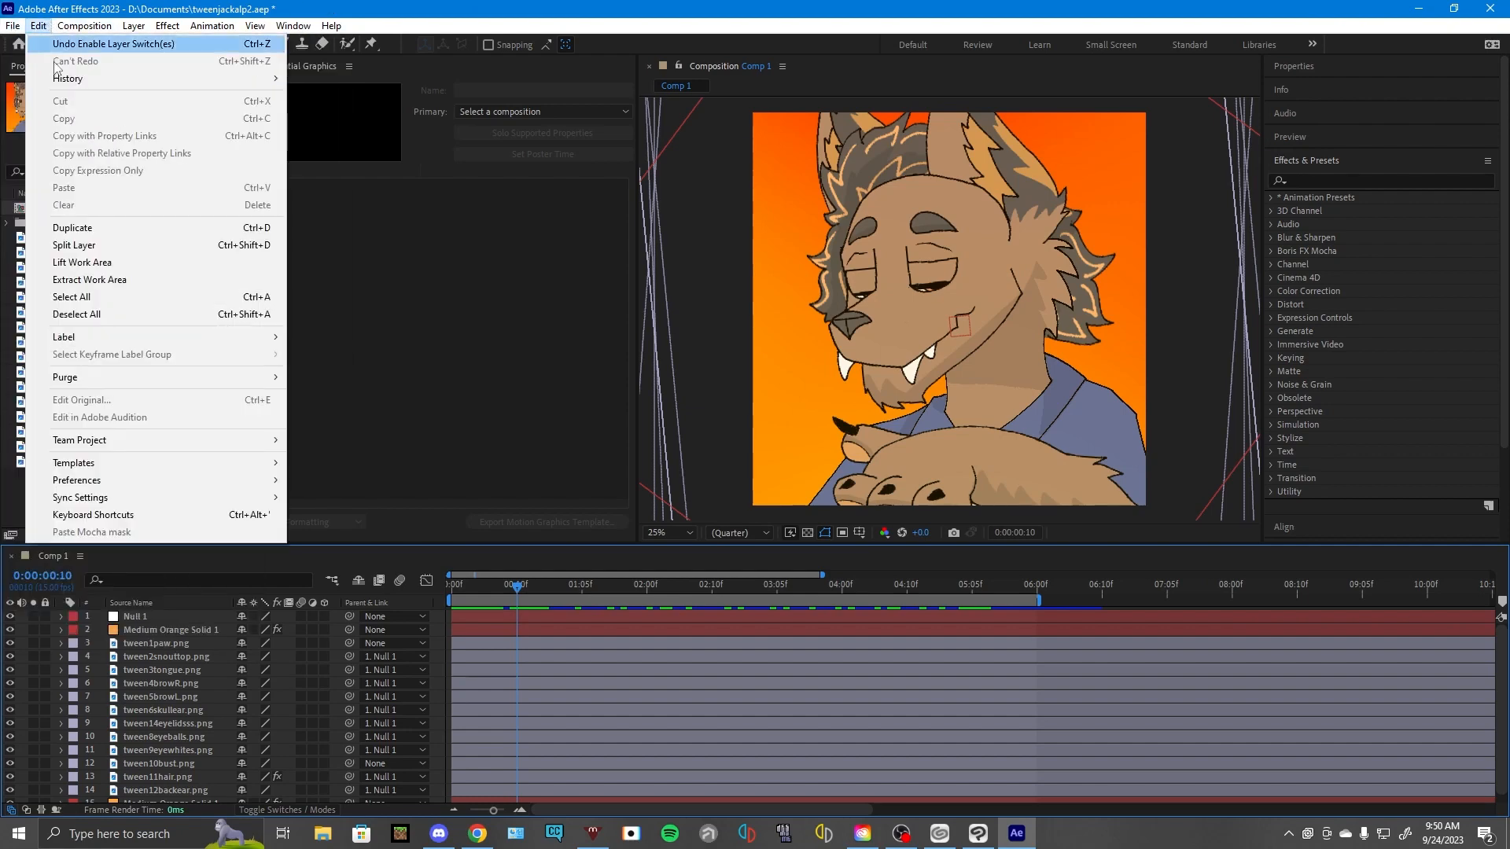
pyautogui.moveTo(22, 28)
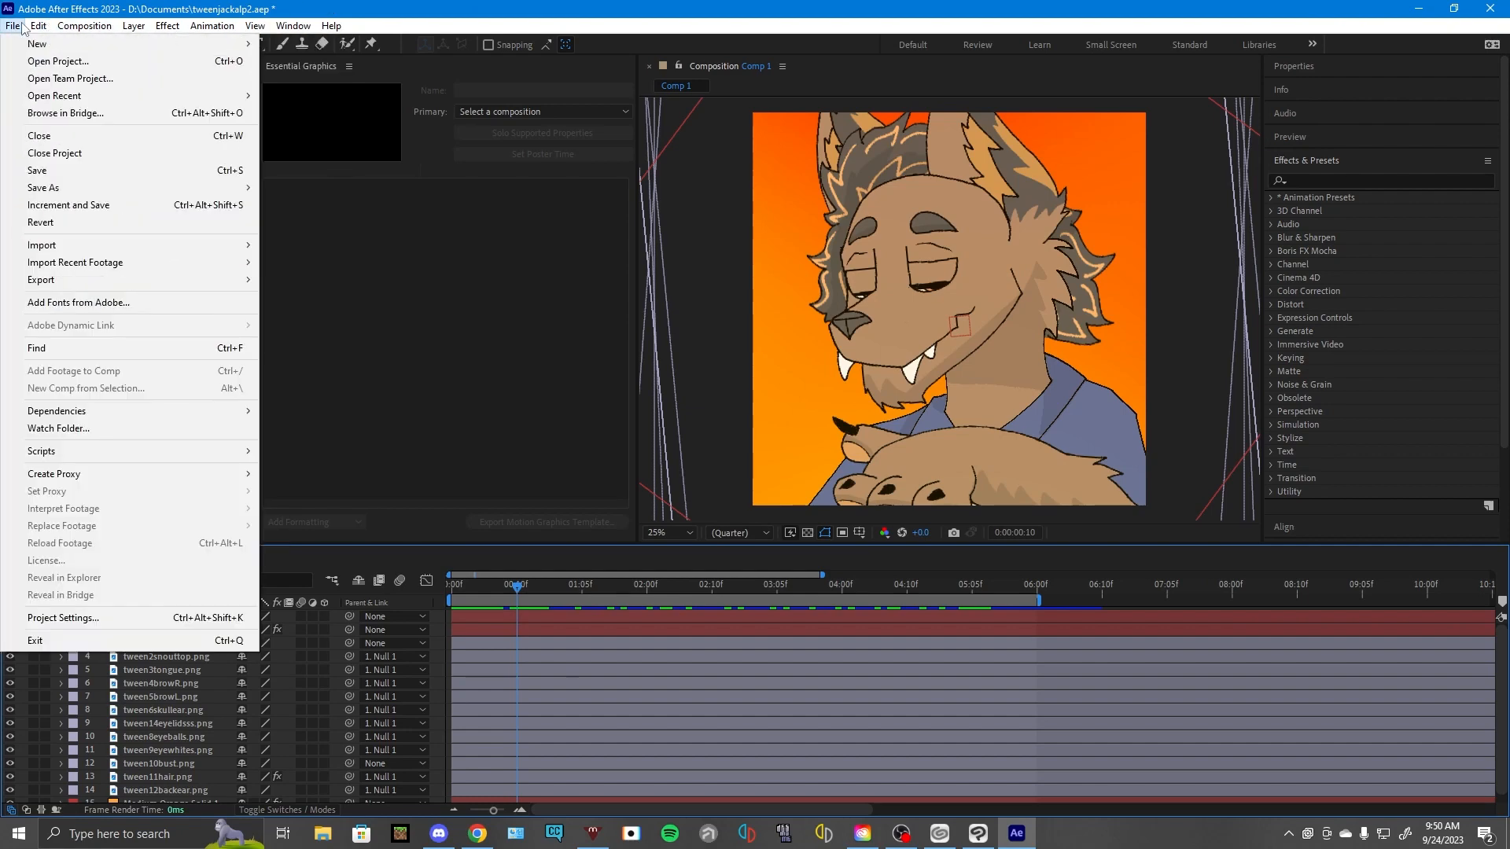
pyautogui.click(78, 61)
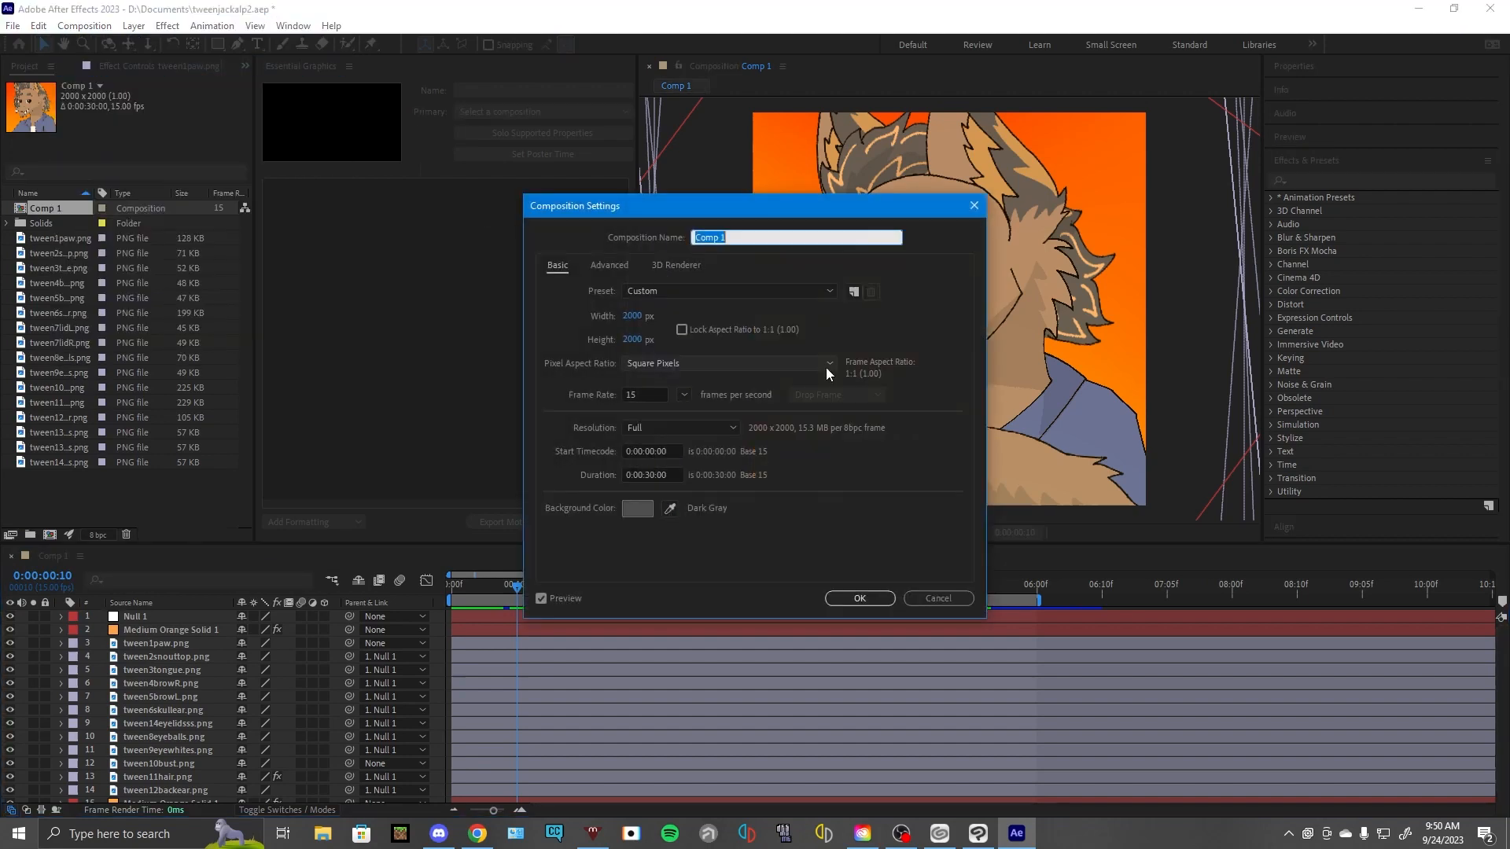
pyautogui.click(969, 208)
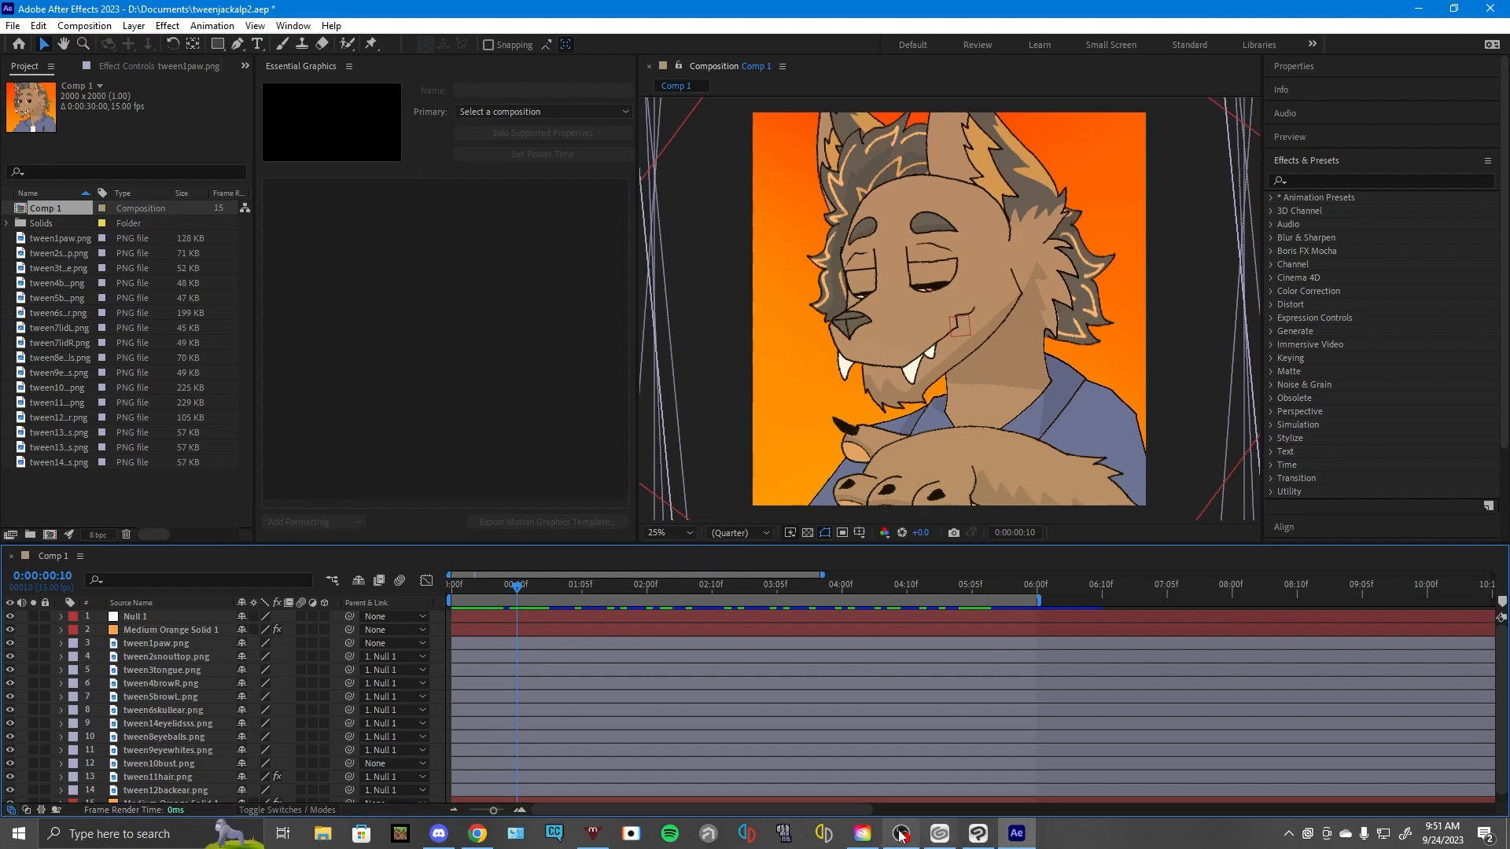
# - Return to Clip Studio Paint and toggle the bustsketch and pawsketch layers to compare the bust and paw drawings
pyautogui.click(978, 833)
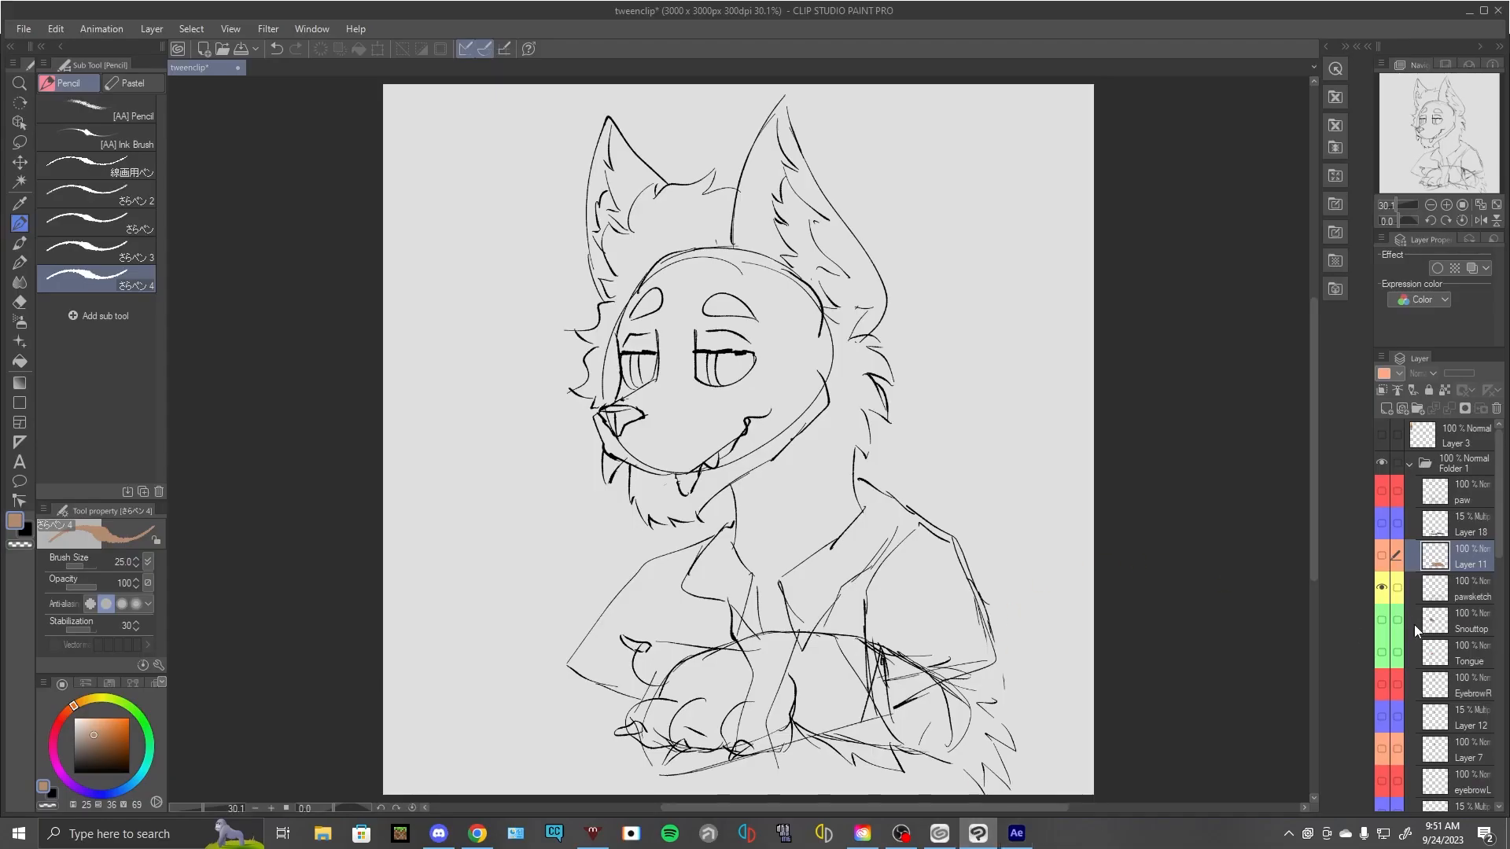
pyautogui.scroll(-10, 1442, 673)
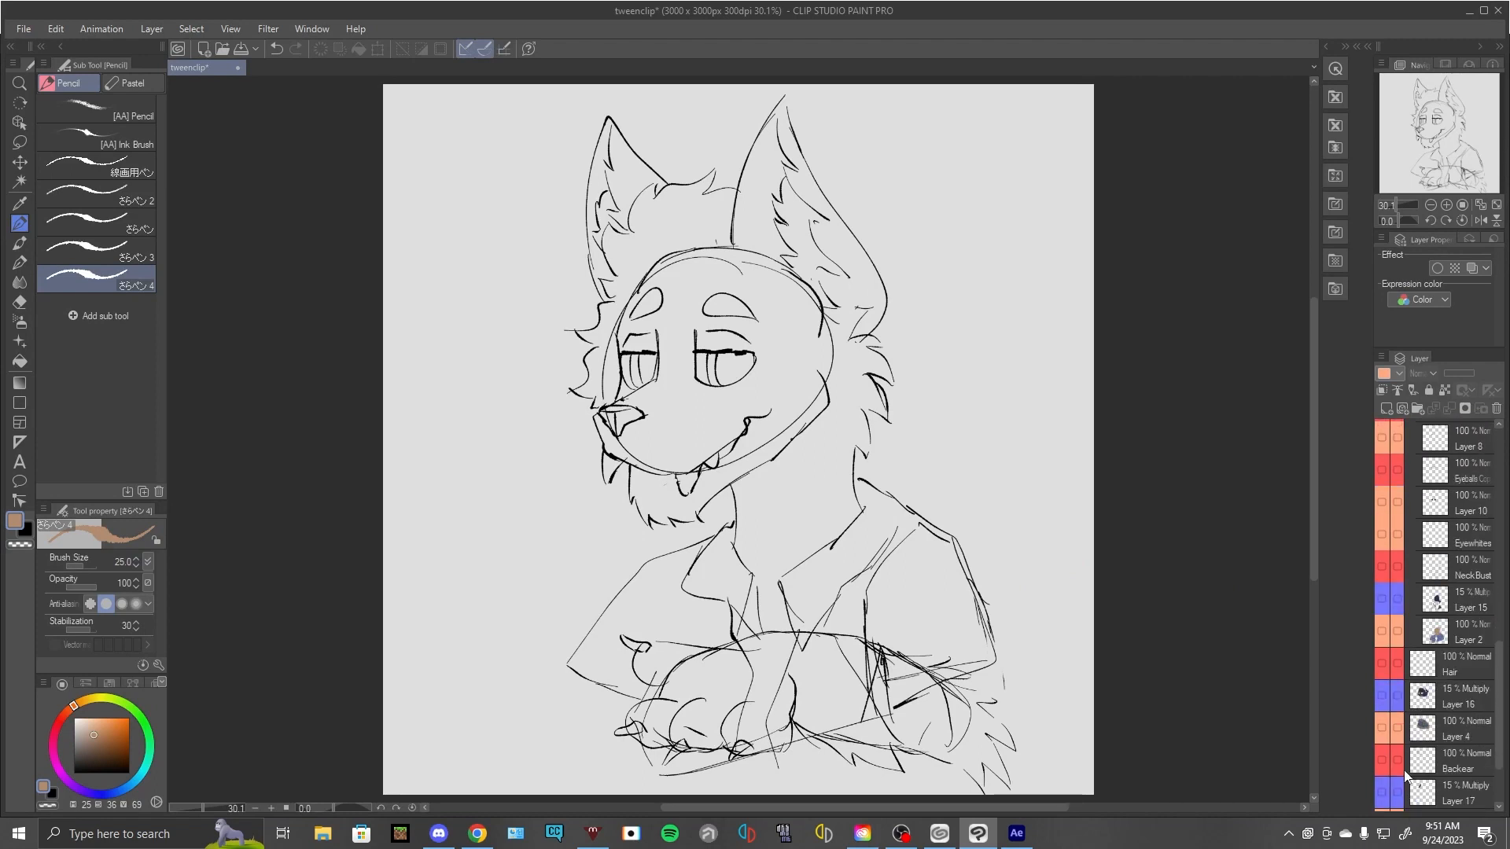
pyautogui.click(1382, 777)
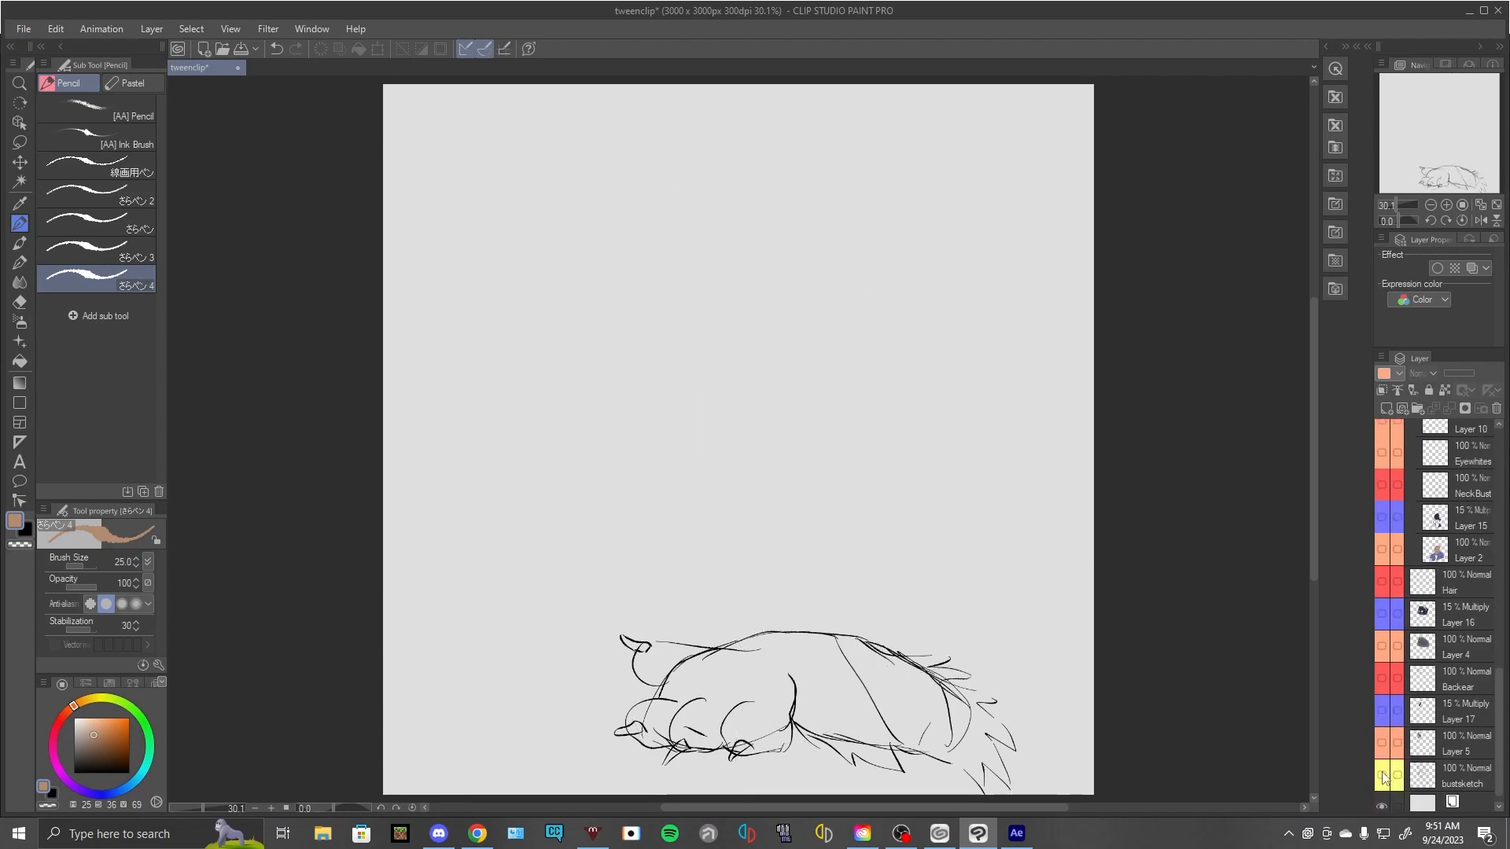
pyautogui.click(1382, 777)
pyautogui.scroll(5, 1396, 771)
pyautogui.scroll(5, 1395, 766)
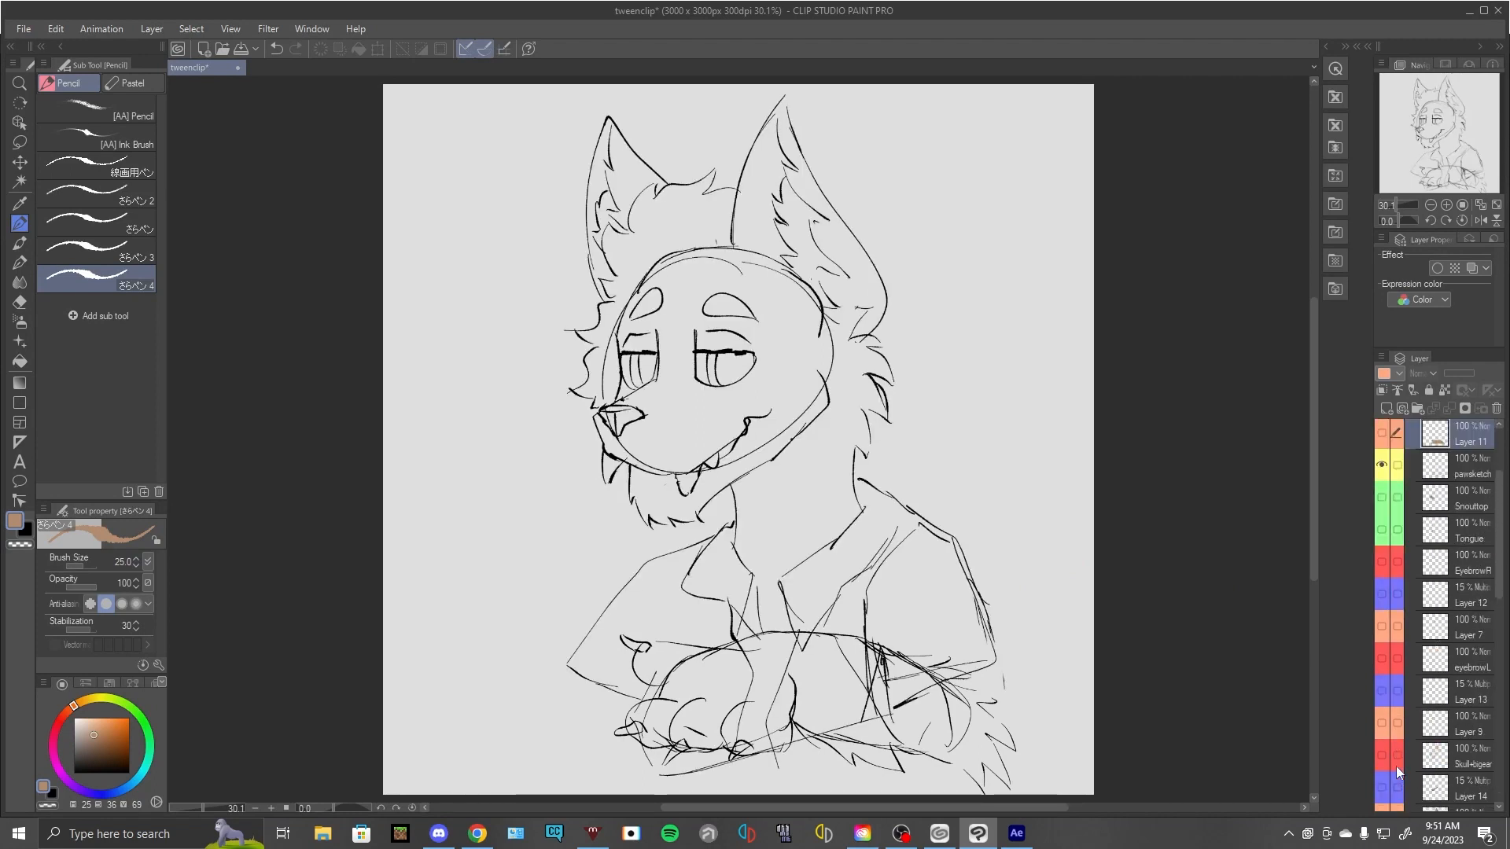
pyautogui.click(1382, 546)
pyautogui.click(1382, 546)
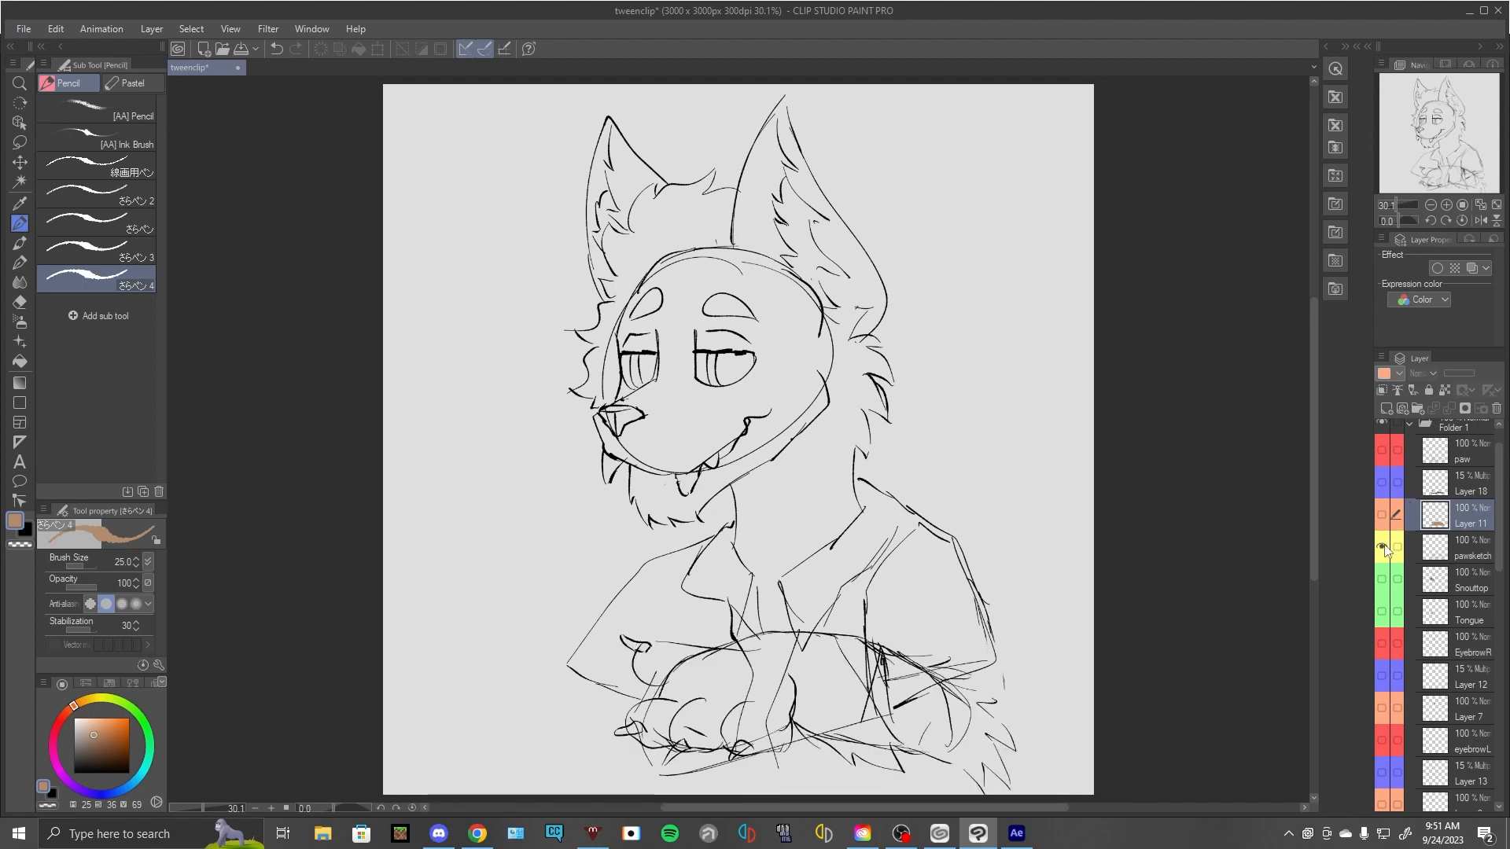
pyautogui.scroll(-10, 1394, 732)
pyautogui.scroll(10, 1398, 732)
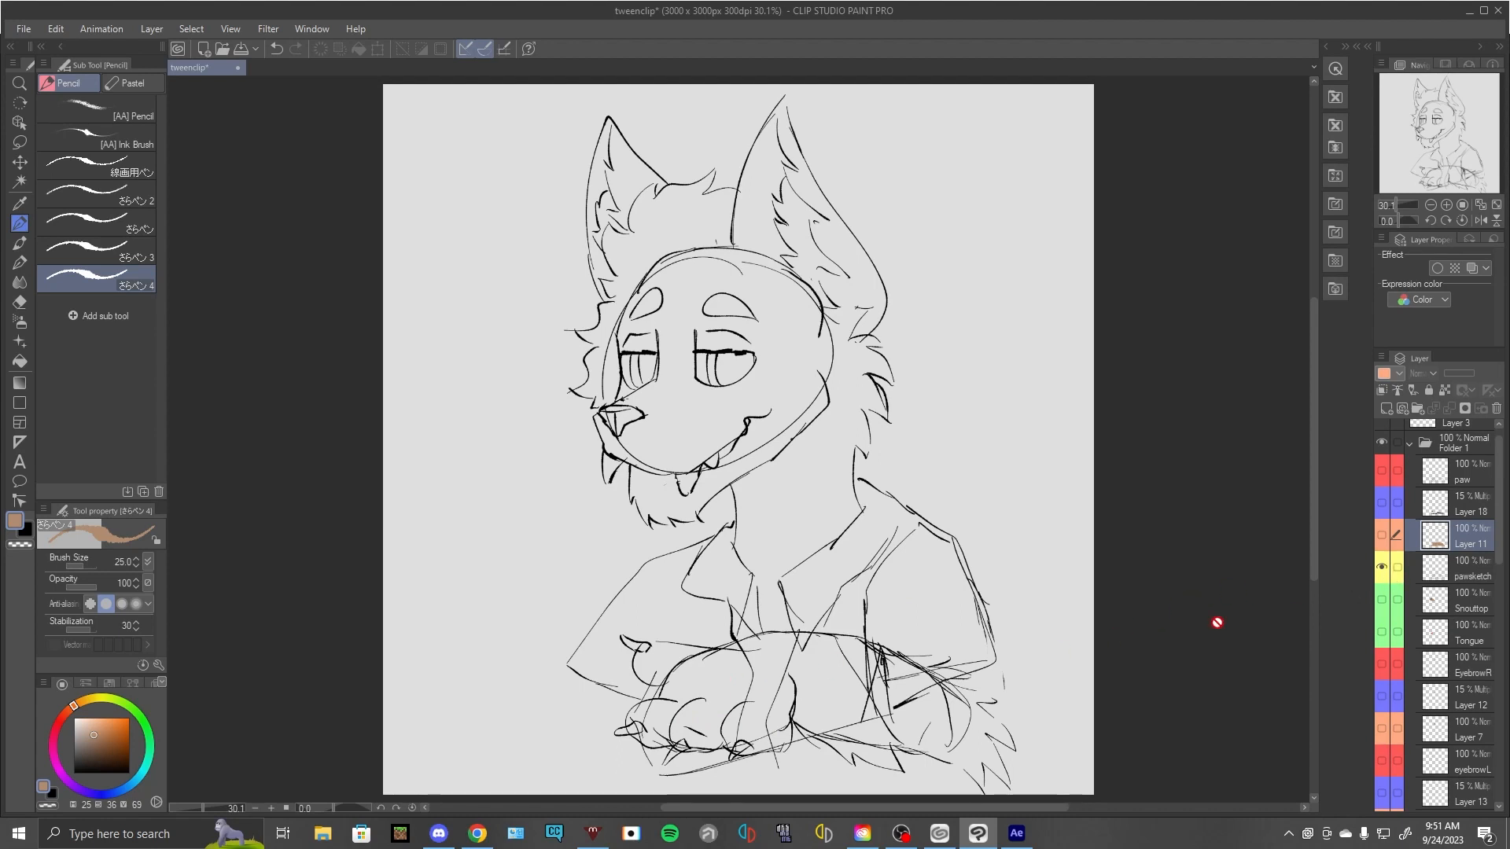
# - Hide the pawsketch layer in Folder 1, keeping the bustsketch layer shown
pyautogui.click(1384, 572)
pyautogui.scroll(-10, 1384, 569)
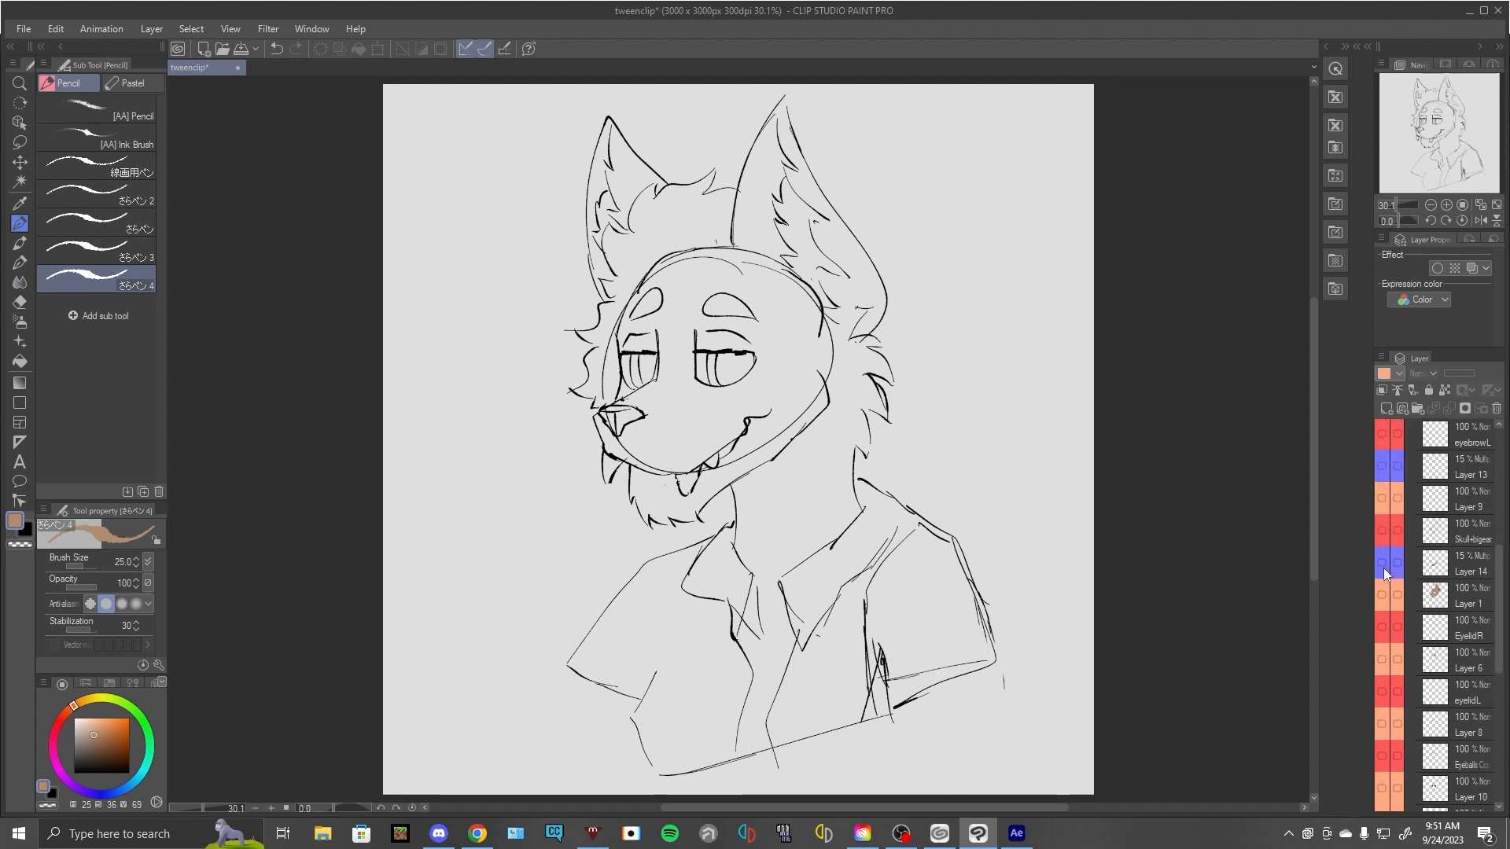
pyautogui.scroll(-2, 1396, 743)
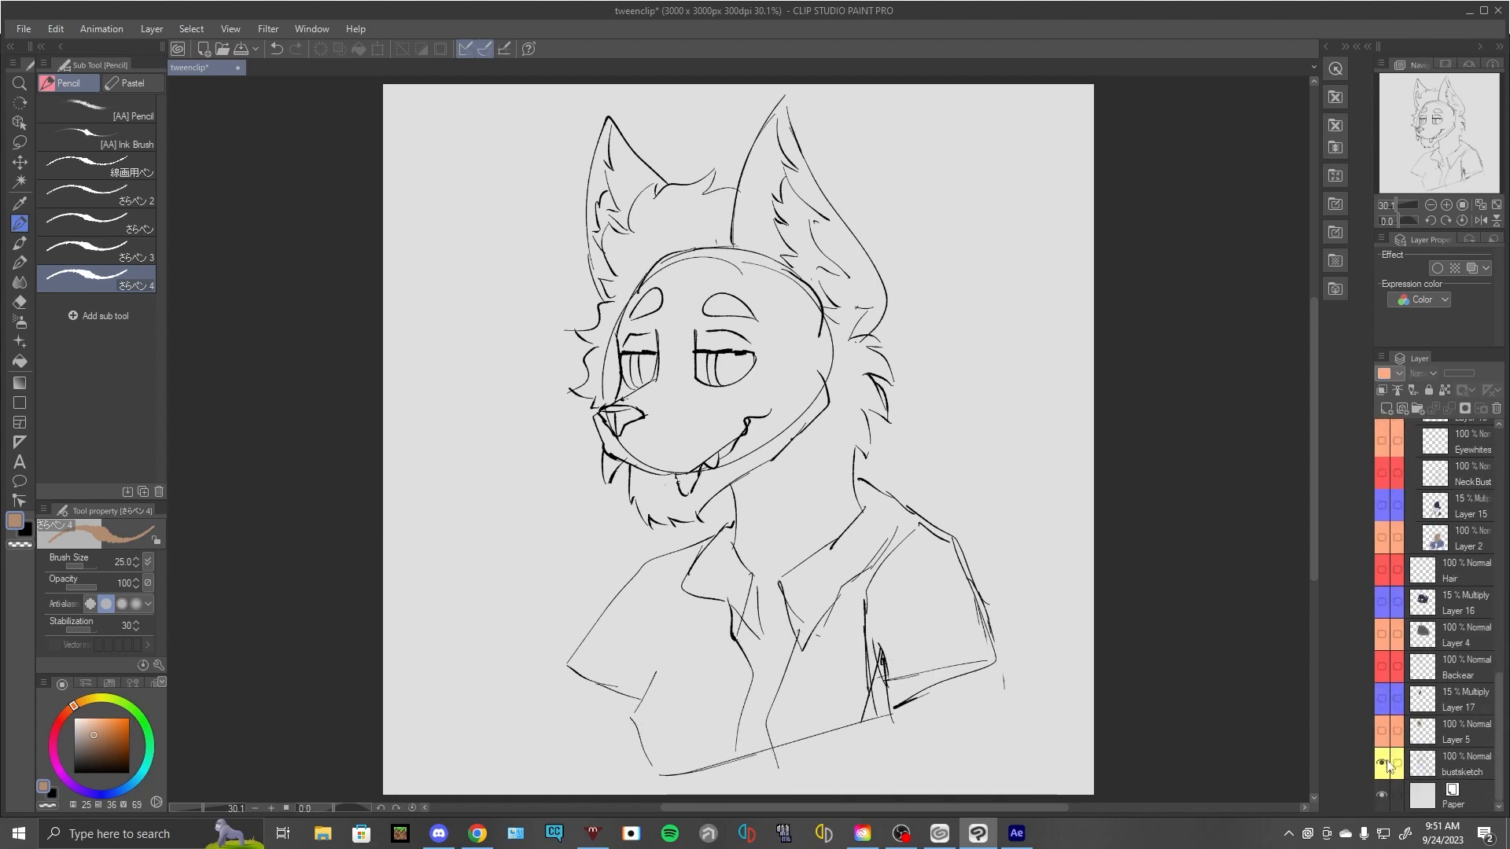
# - Toggle the bustsketch layer's visibility to check the sketch, leaving the layer hidden
pyautogui.click(1384, 764)
pyautogui.click(1383, 763)
pyautogui.click(1384, 763)
pyautogui.scroll(1, 1387, 708)
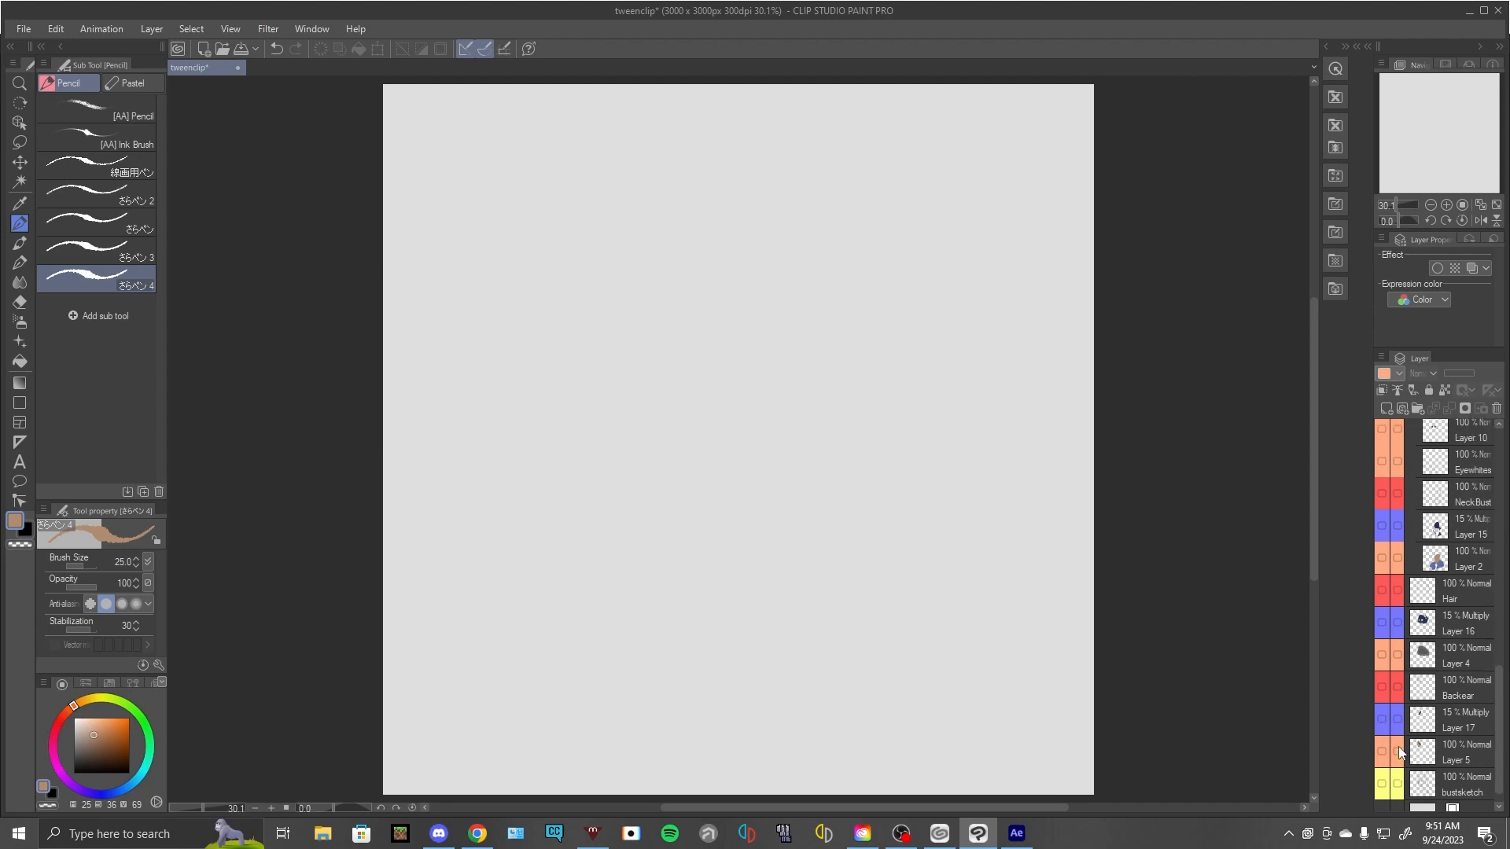
# - Show the Backear, Hair and NeckBust line art layers
pyautogui.click(1384, 684)
pyautogui.scroll(1, 1384, 678)
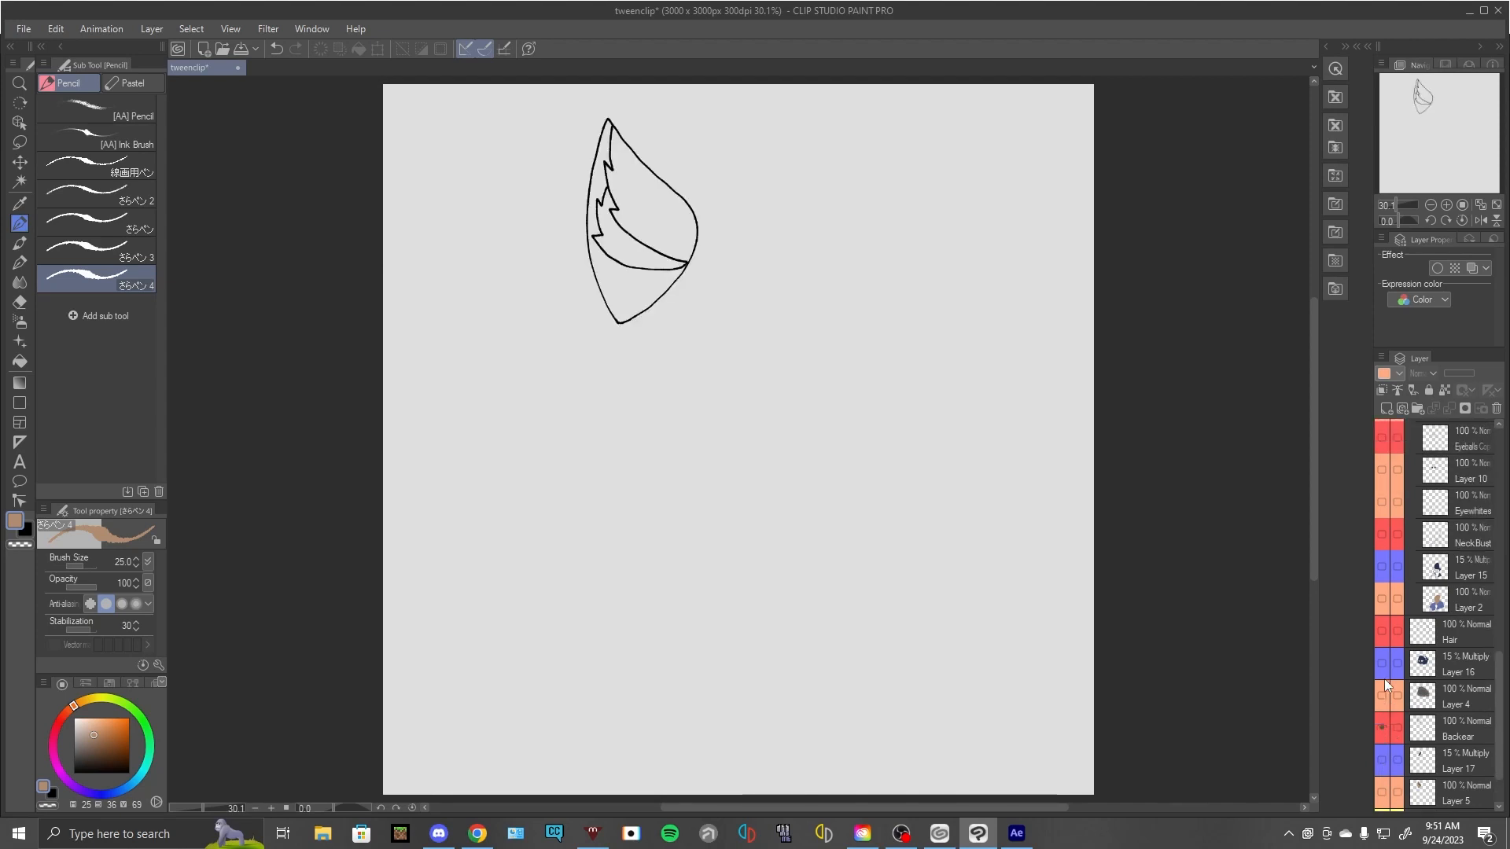
pyautogui.click(1382, 638)
pyautogui.scroll(1, 1382, 639)
pyautogui.click(1382, 615)
pyautogui.scroll(1, 1382, 609)
# - Toggle the eyeball, eyelidL and EyelidR line art layers on and off to examine the separate eye parts
pyautogui.click(1382, 581)
pyautogui.scroll(1, 1382, 578)
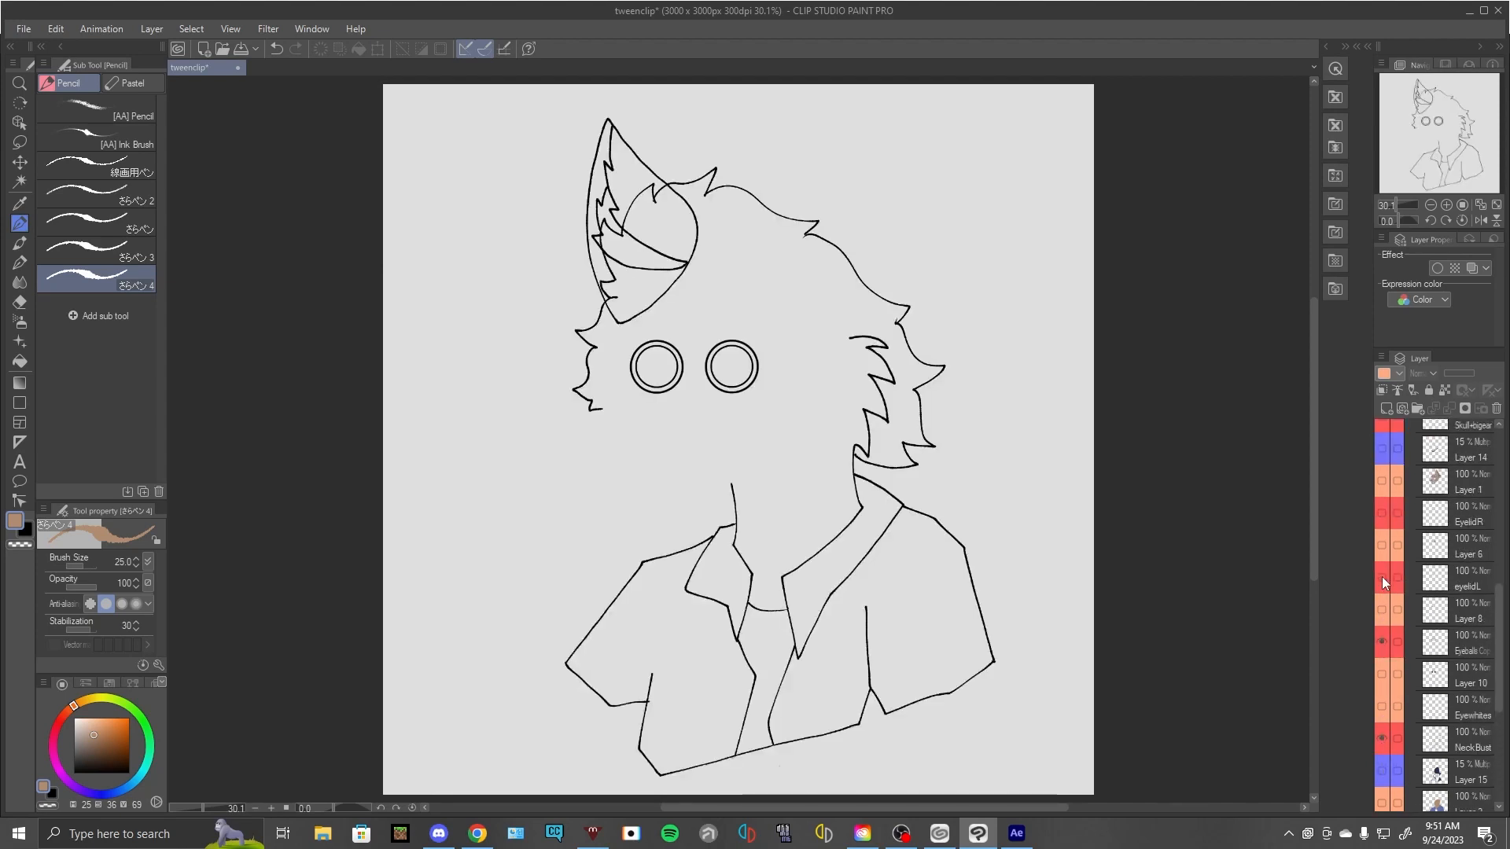
pyautogui.click(1381, 577)
pyautogui.scroll(1, 1381, 582)
pyautogui.click(1381, 548)
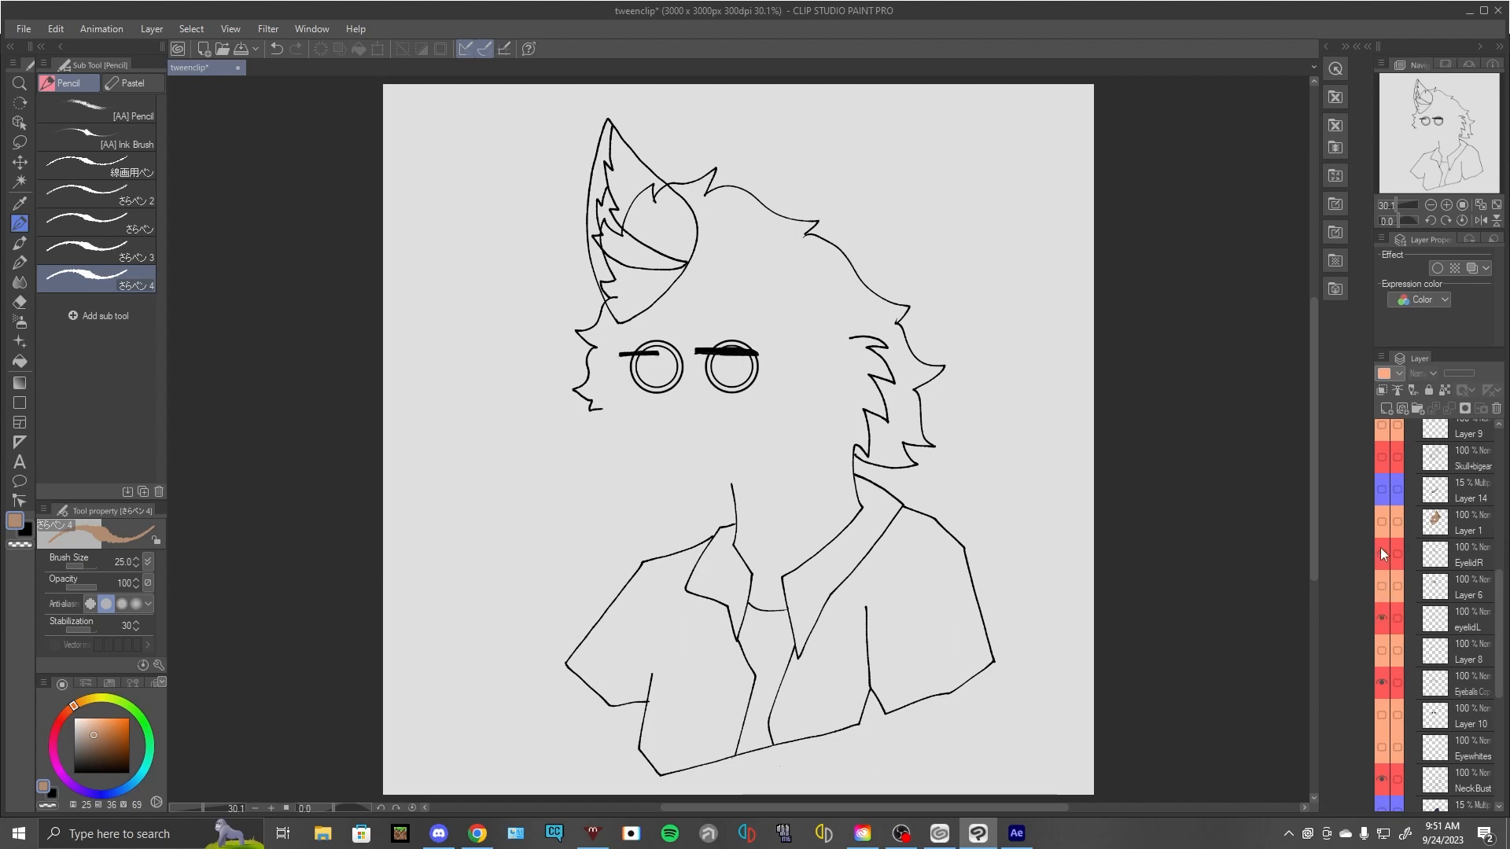
pyautogui.click(1380, 547)
pyautogui.click(1381, 619)
pyautogui.scroll(-2, 1378, 614)
pyautogui.click(1376, 609)
pyautogui.scroll(-2, 1384, 620)
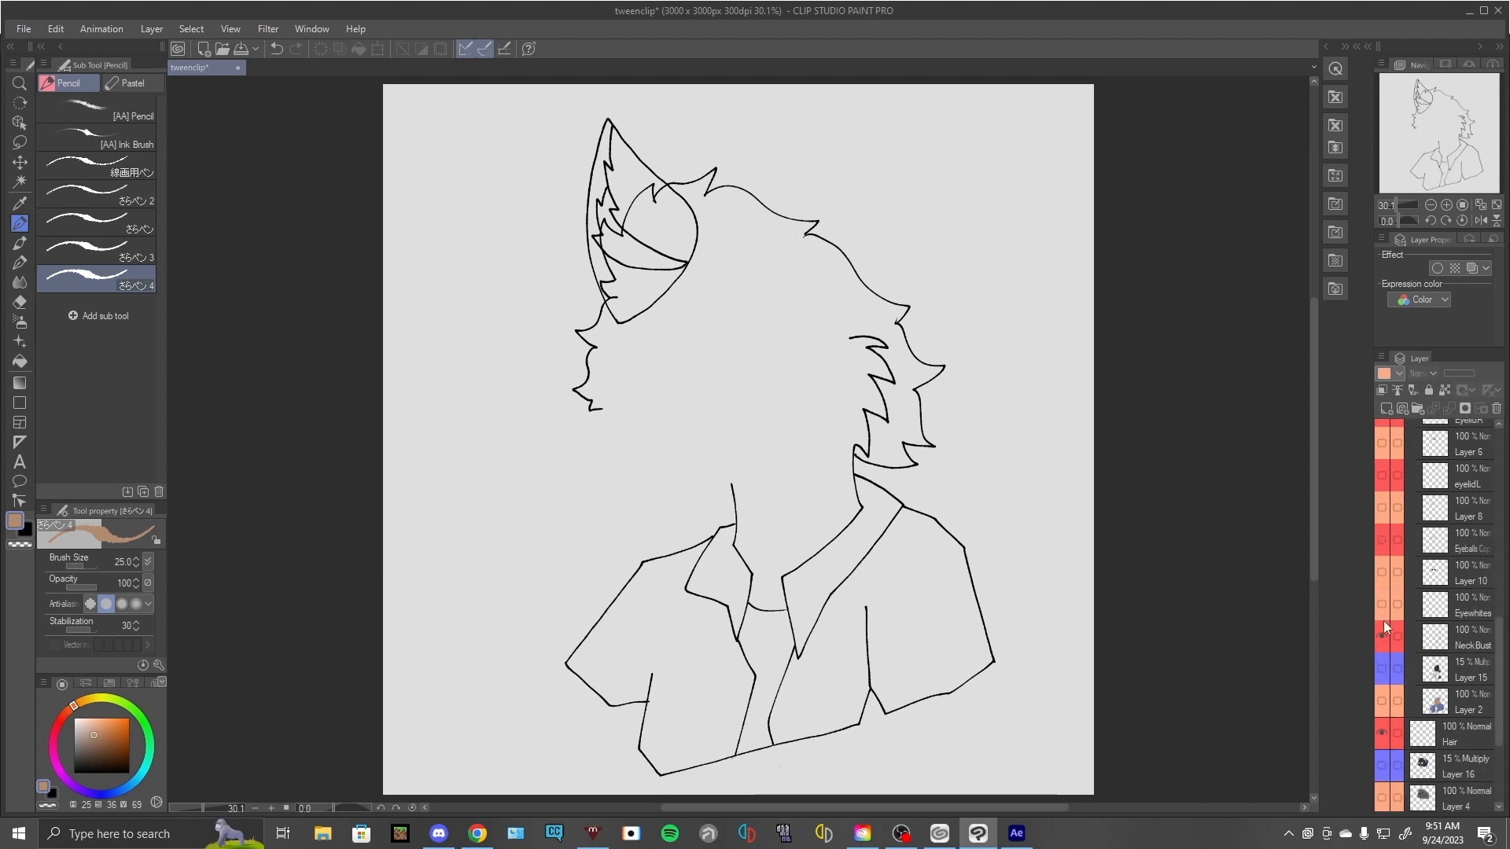
# - Toggle the NeckBust line art layer off and back on to compare it with the hair outline
pyautogui.click(1382, 634)
pyautogui.scroll(-4, 1382, 629)
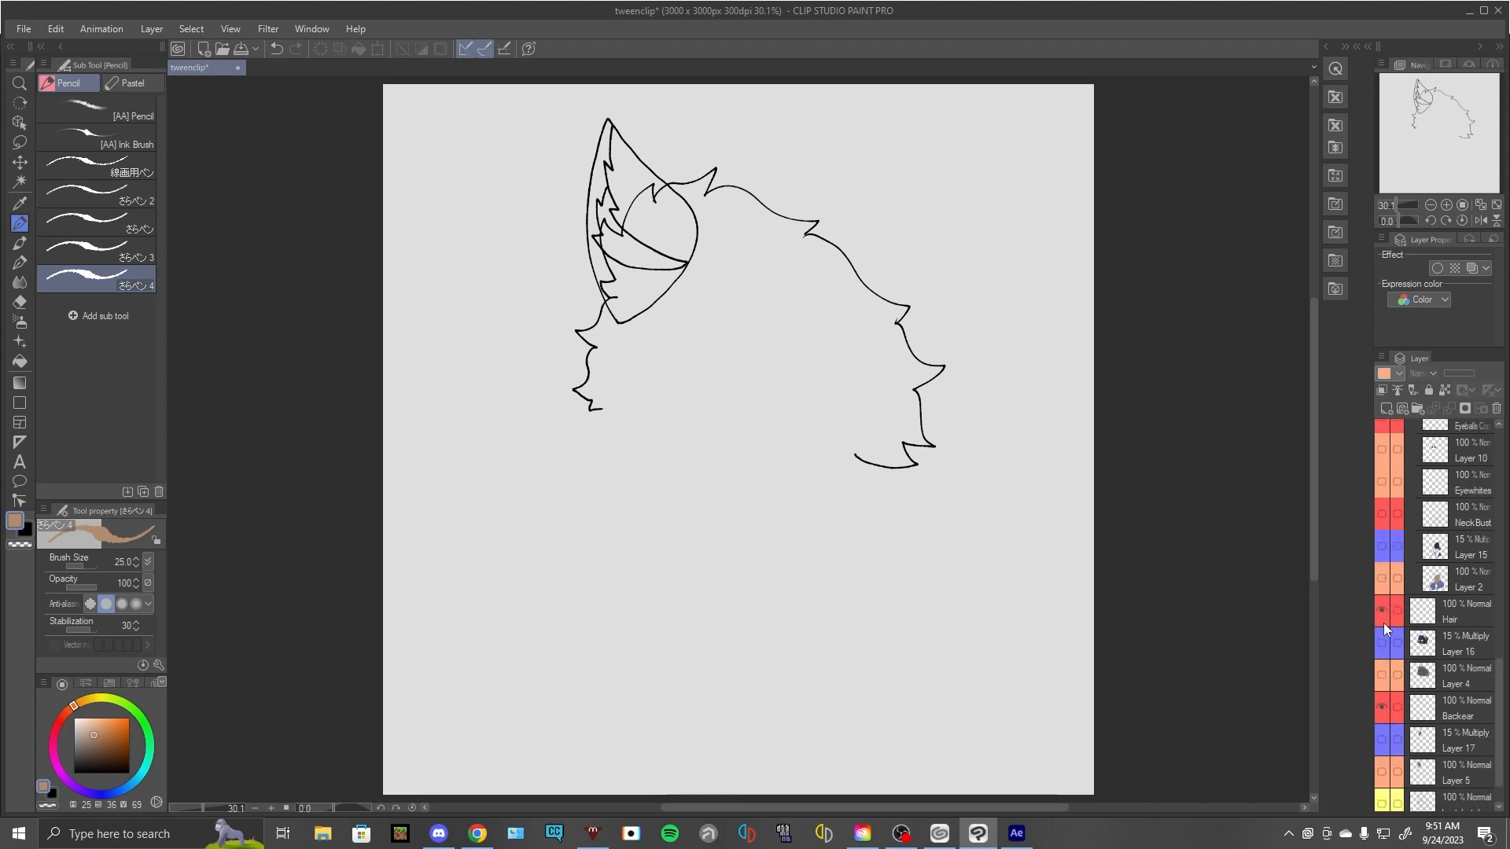
pyautogui.scroll(-1, 1381, 550)
pyautogui.click(1382, 495)
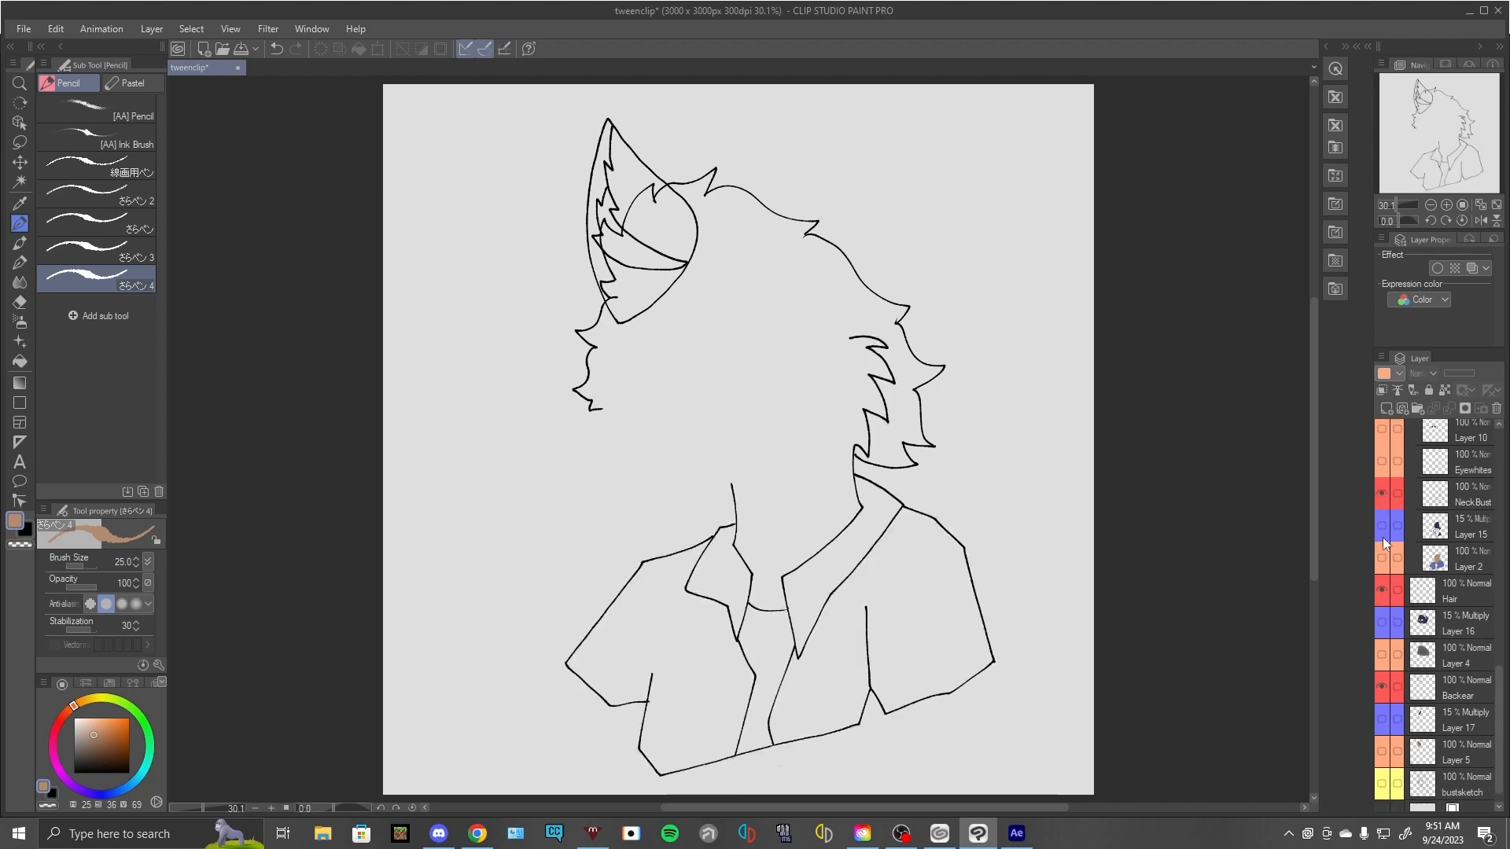
# - Show the flat colour layers for the bust, hair and back ear: Layer 2, Layer 4 and Layer 5
pyautogui.click(1383, 558)
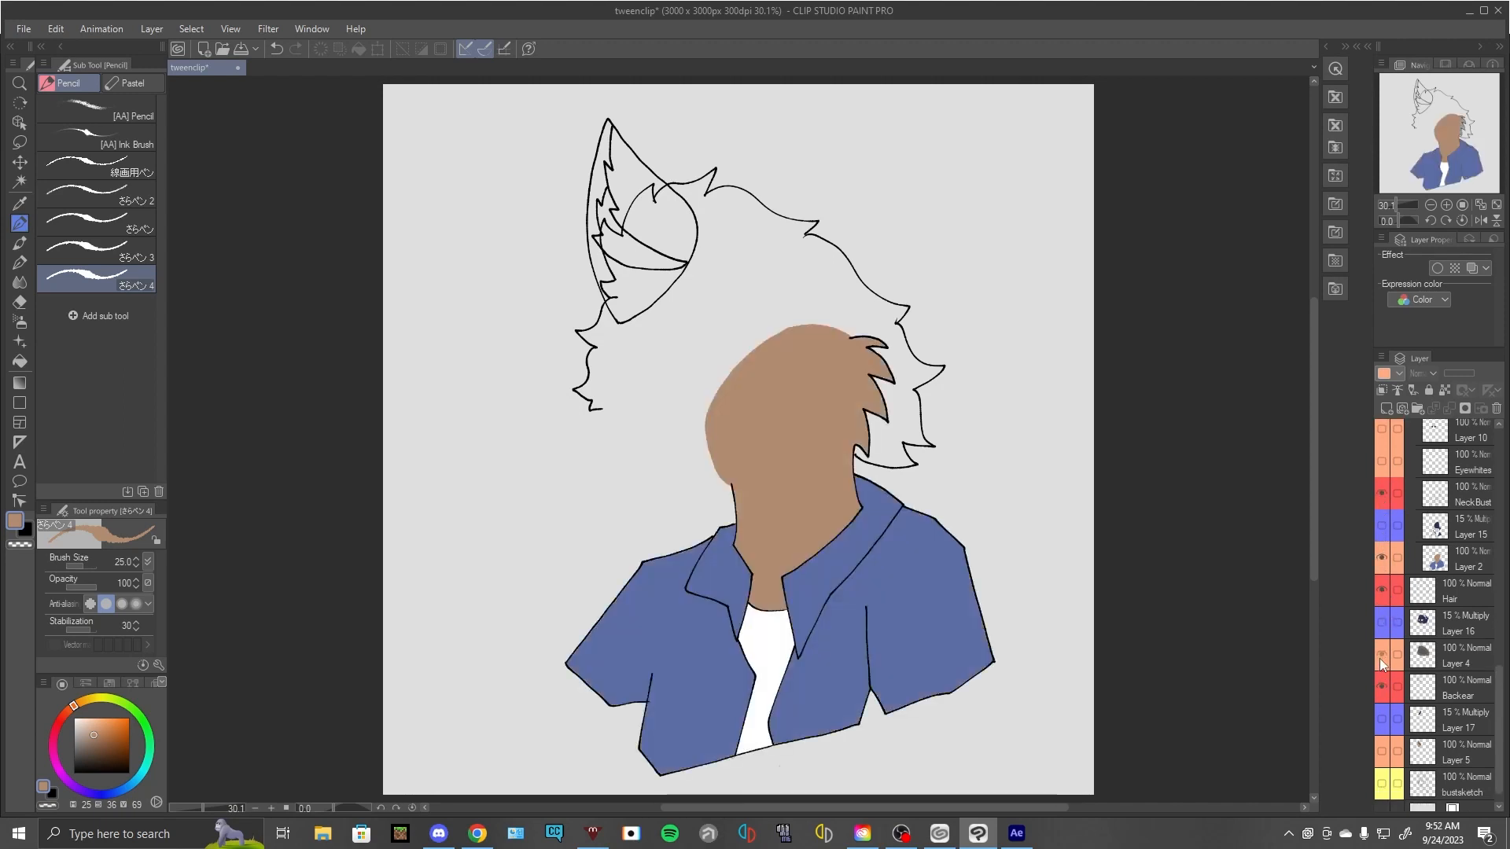
pyautogui.click(1380, 656)
pyautogui.click(1384, 757)
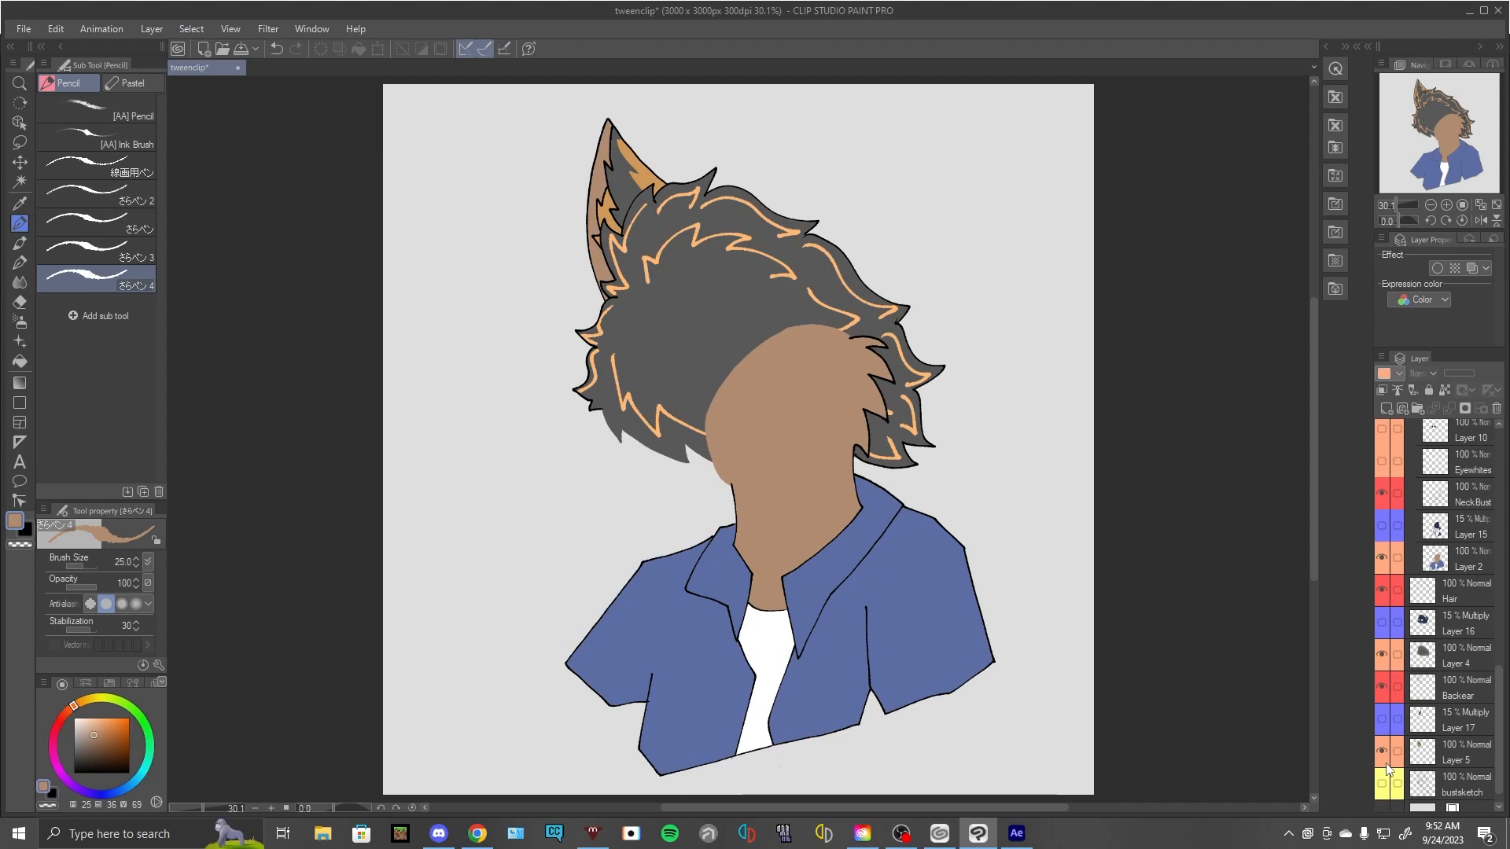
# - Toggle the Multiply shading layers Layer 15, Layer 16 and Layer 17 on and off to examine the shading
pyautogui.scroll(1, 1386, 755)
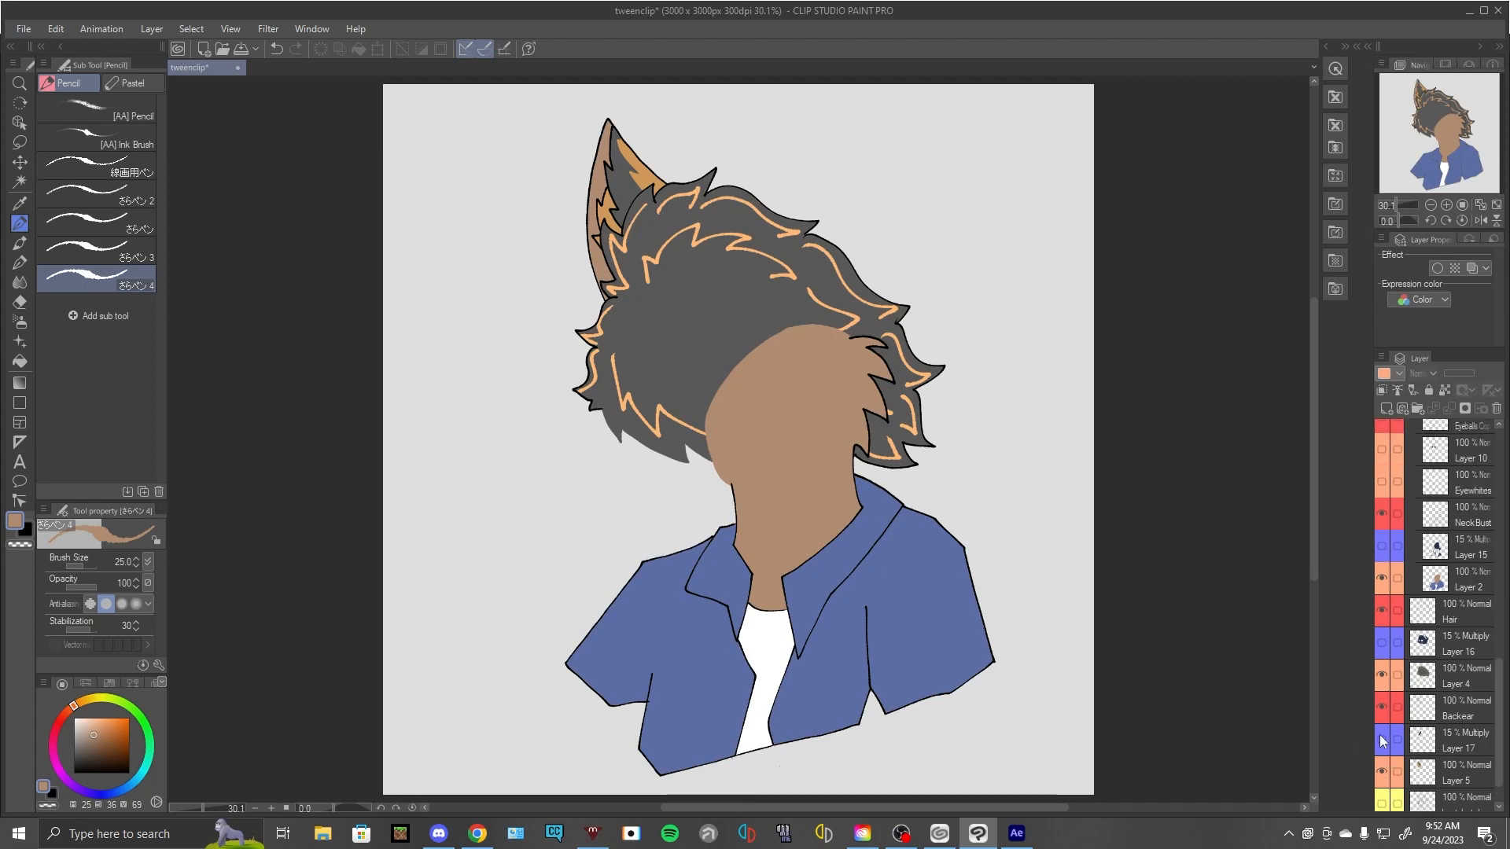
pyautogui.click(1382, 639)
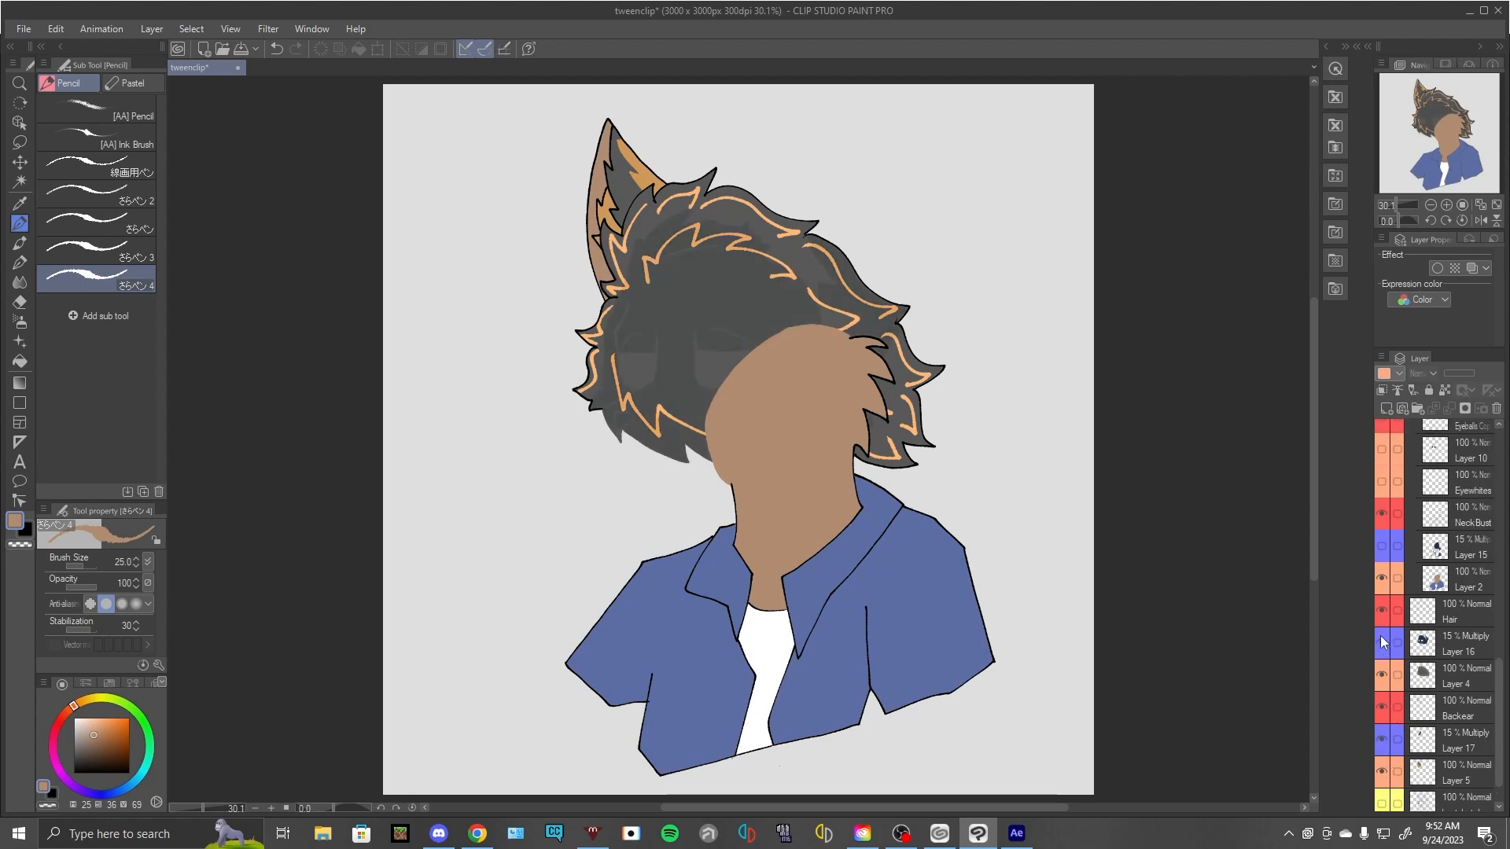
pyautogui.click(1377, 550)
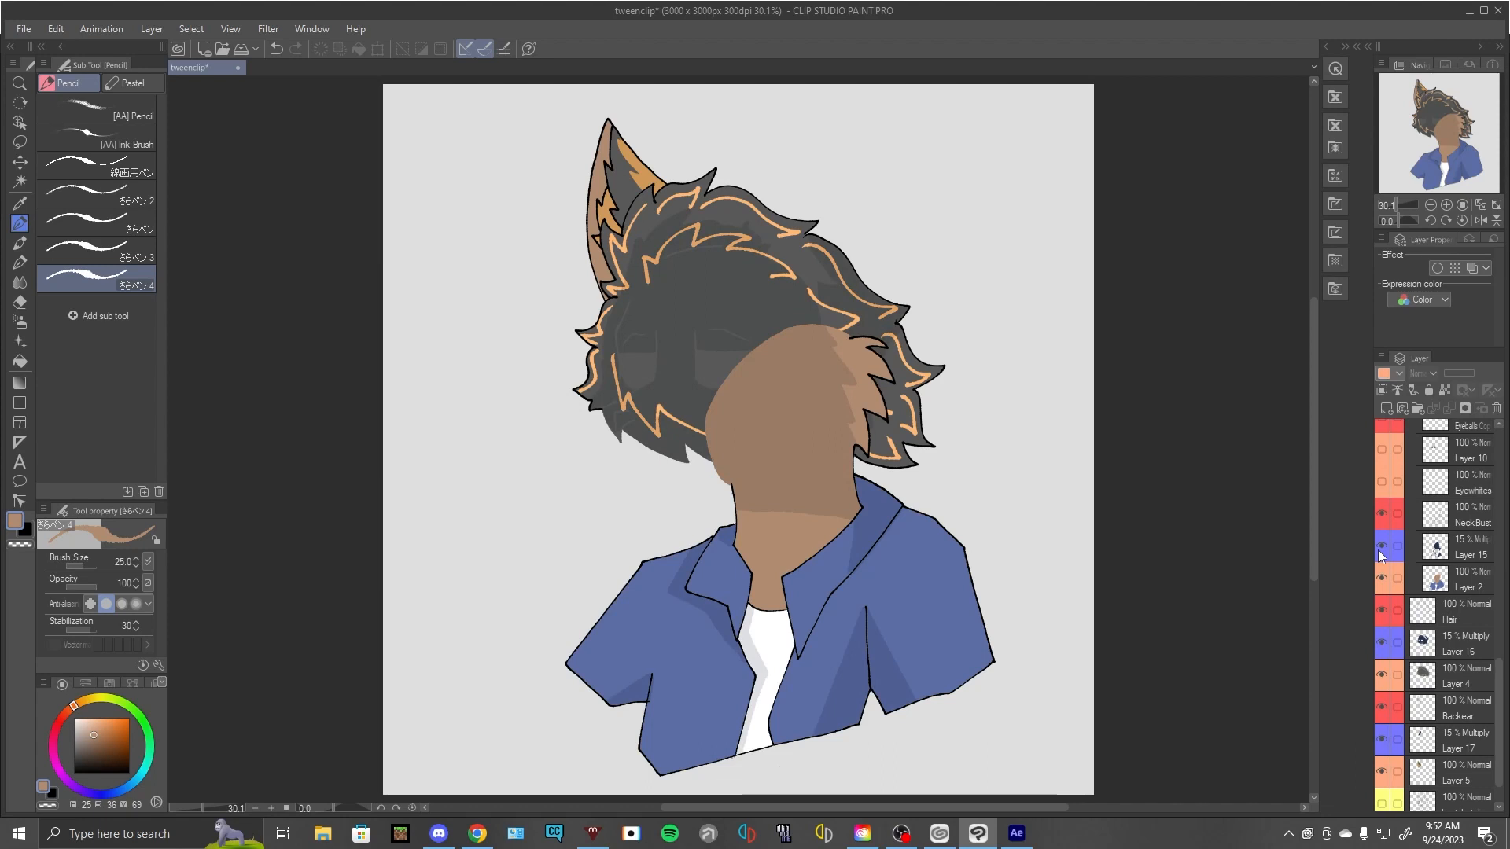
pyautogui.click(1380, 548)
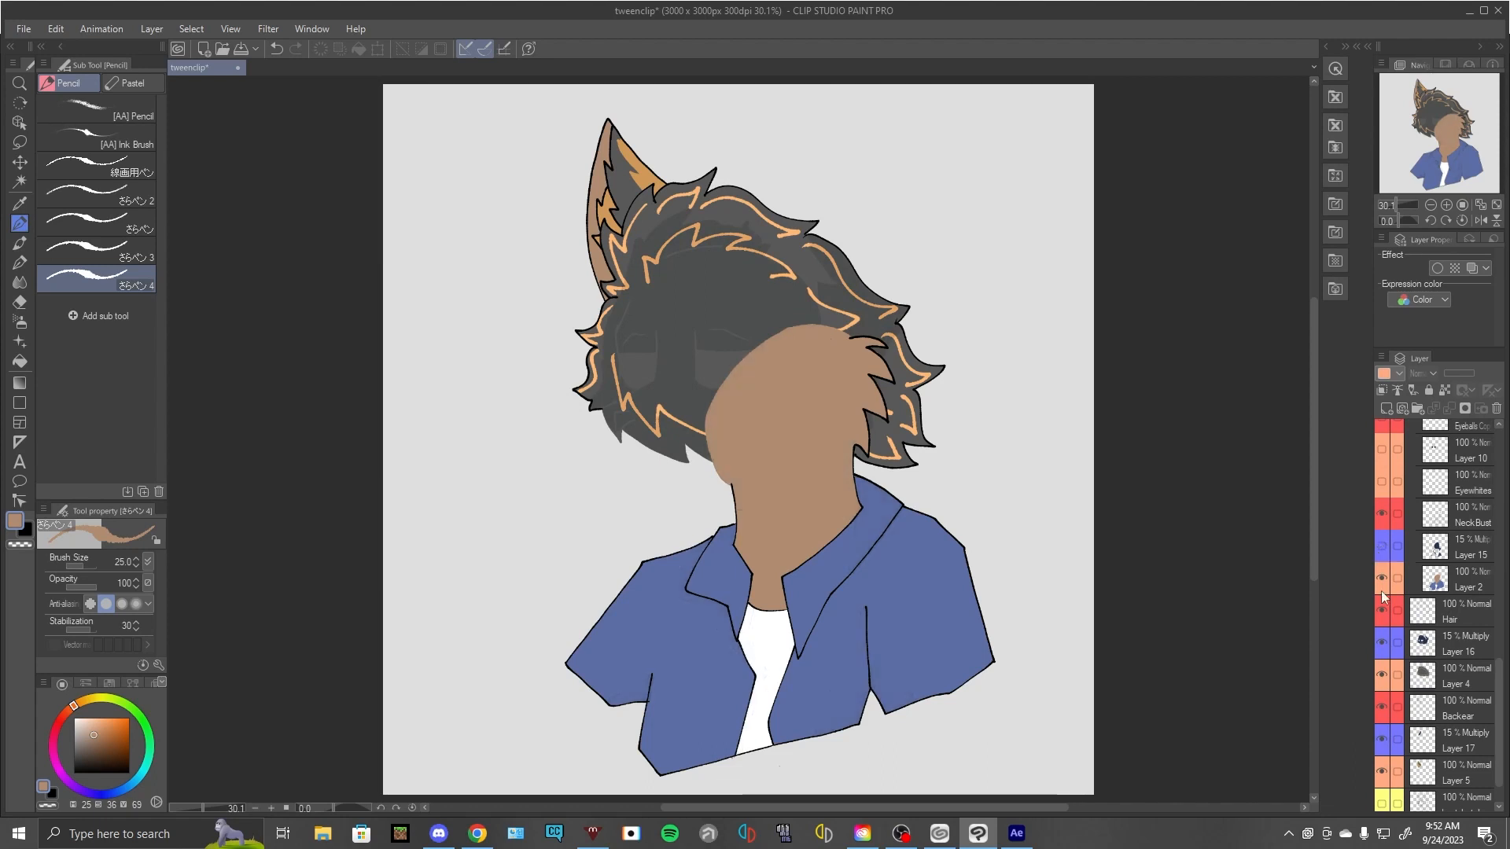
pyautogui.click(1382, 641)
pyautogui.click(1383, 741)
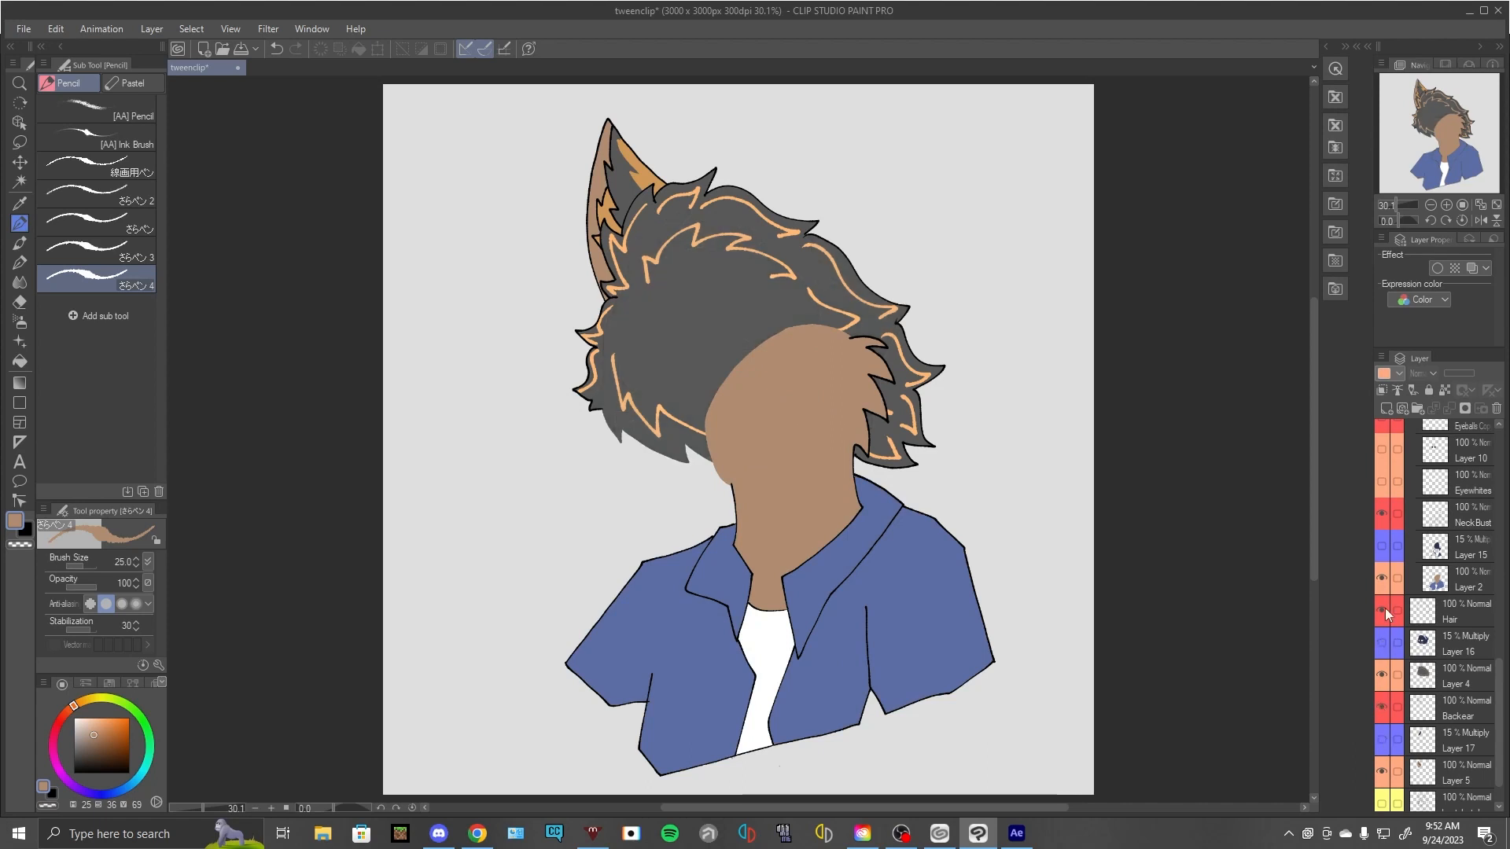
# - Isolate the back ear by hiding the NeckBust, Layer 2, Hair and Layer 4 layers
pyautogui.click(1382, 521)
pyautogui.click(1394, 579)
pyautogui.click(1382, 611)
pyautogui.click(1383, 580)
pyautogui.click(1383, 679)
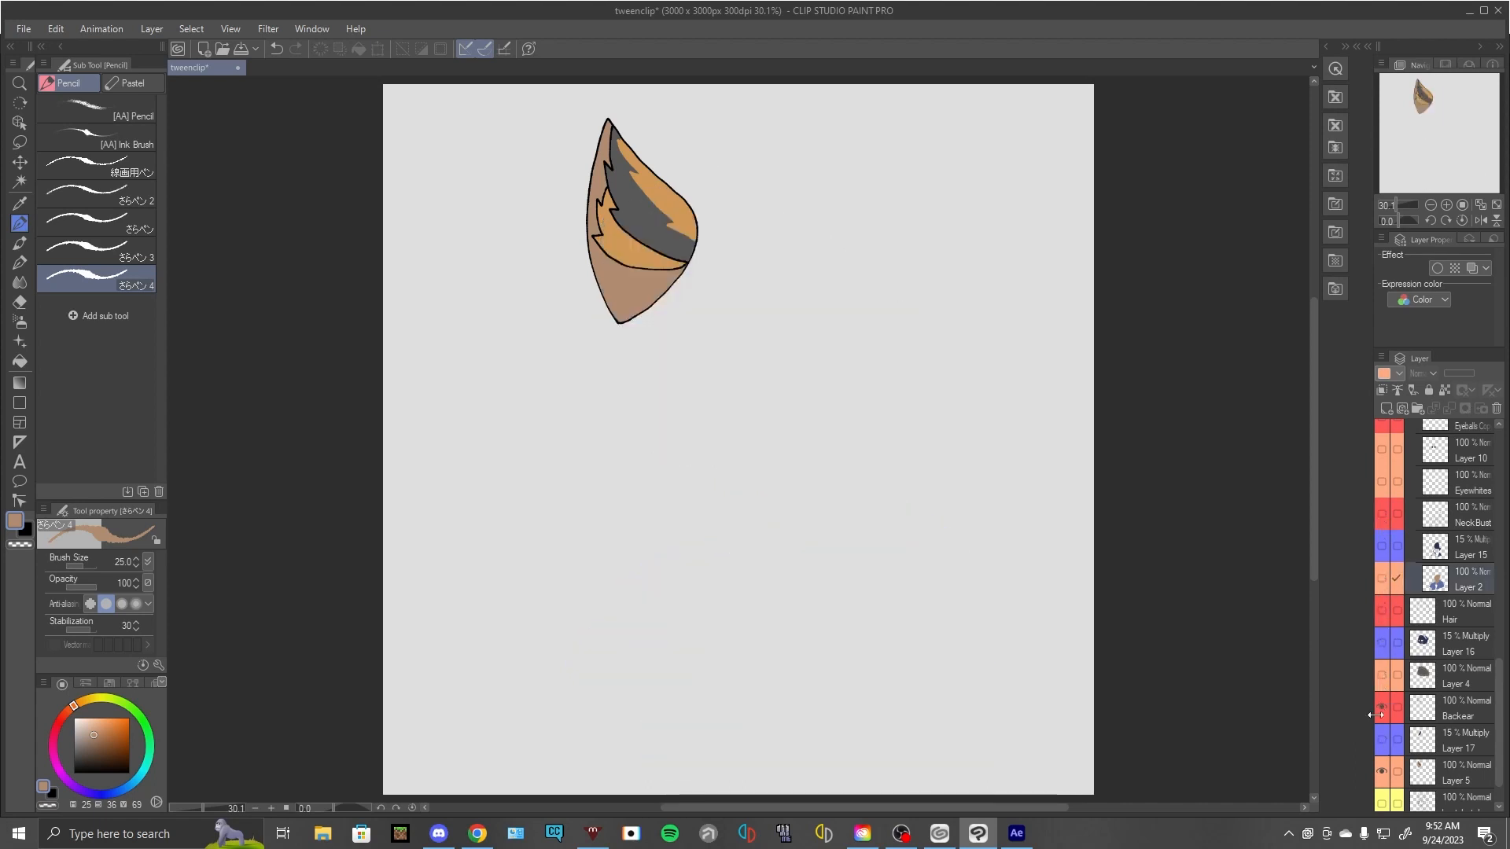
# - Show the Layer 17 shading together with the Backear line art
pyautogui.click(1383, 710)
pyautogui.click(1384, 736)
pyautogui.click(1382, 712)
# - Show the hair, bust, eye, eyelid and head layers from Layer 4 up through Skull+bigear
pyautogui.scroll(2, 1381, 712)
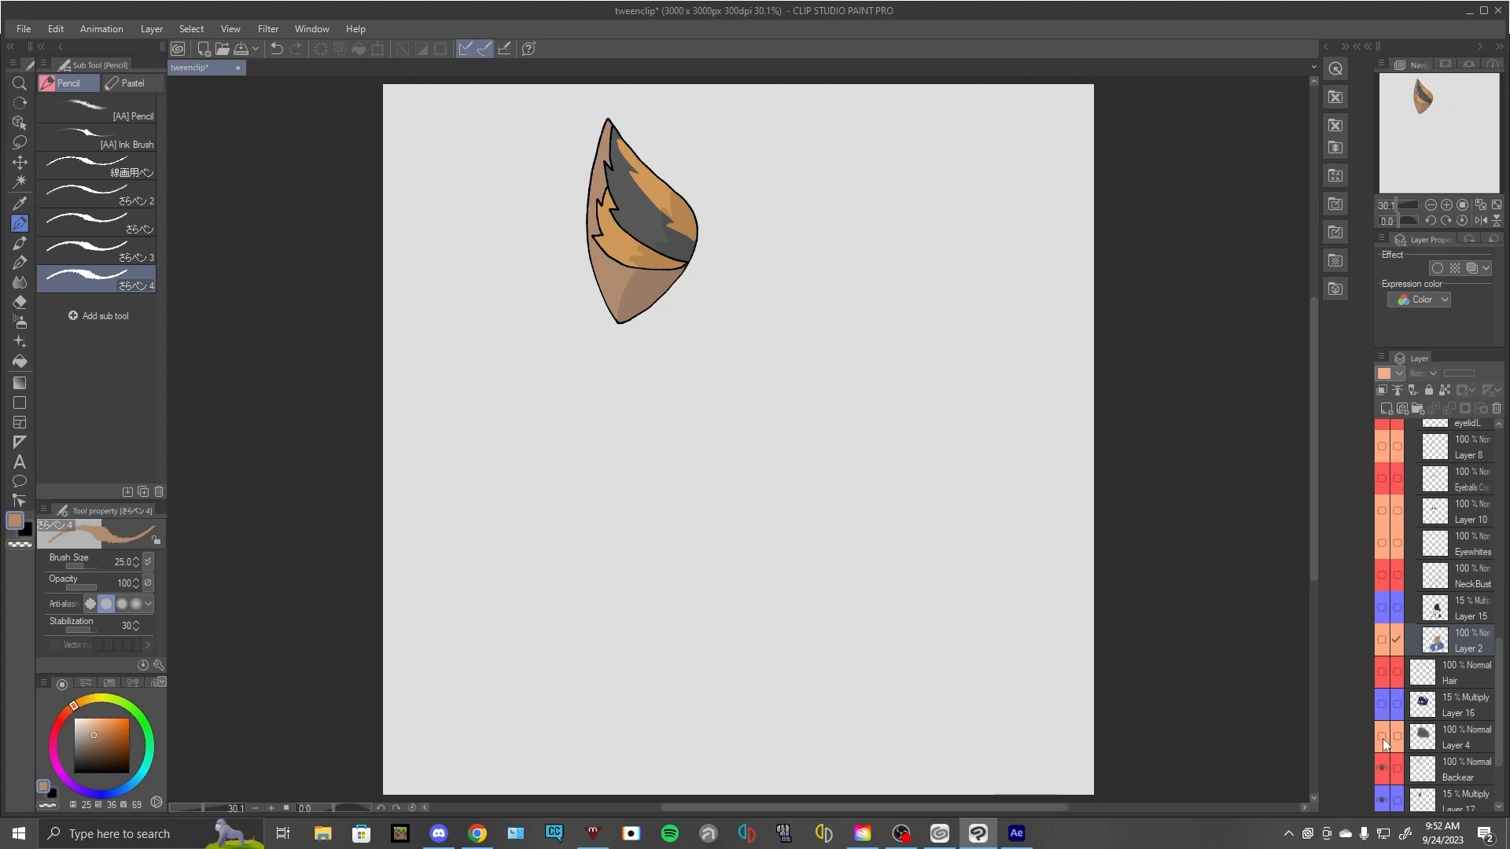
pyautogui.moveTo(1385, 728); pyautogui.dragTo(1385, 611)
pyautogui.scroll(2, 1388, 689)
pyautogui.scroll(3, 1391, 653)
pyautogui.moveTo(1384, 666); pyautogui.dragTo(1389, 535)
pyautogui.scroll(2, 1379, 664)
pyautogui.scroll(2, 1387, 631)
pyautogui.scroll(2, 1386, 588)
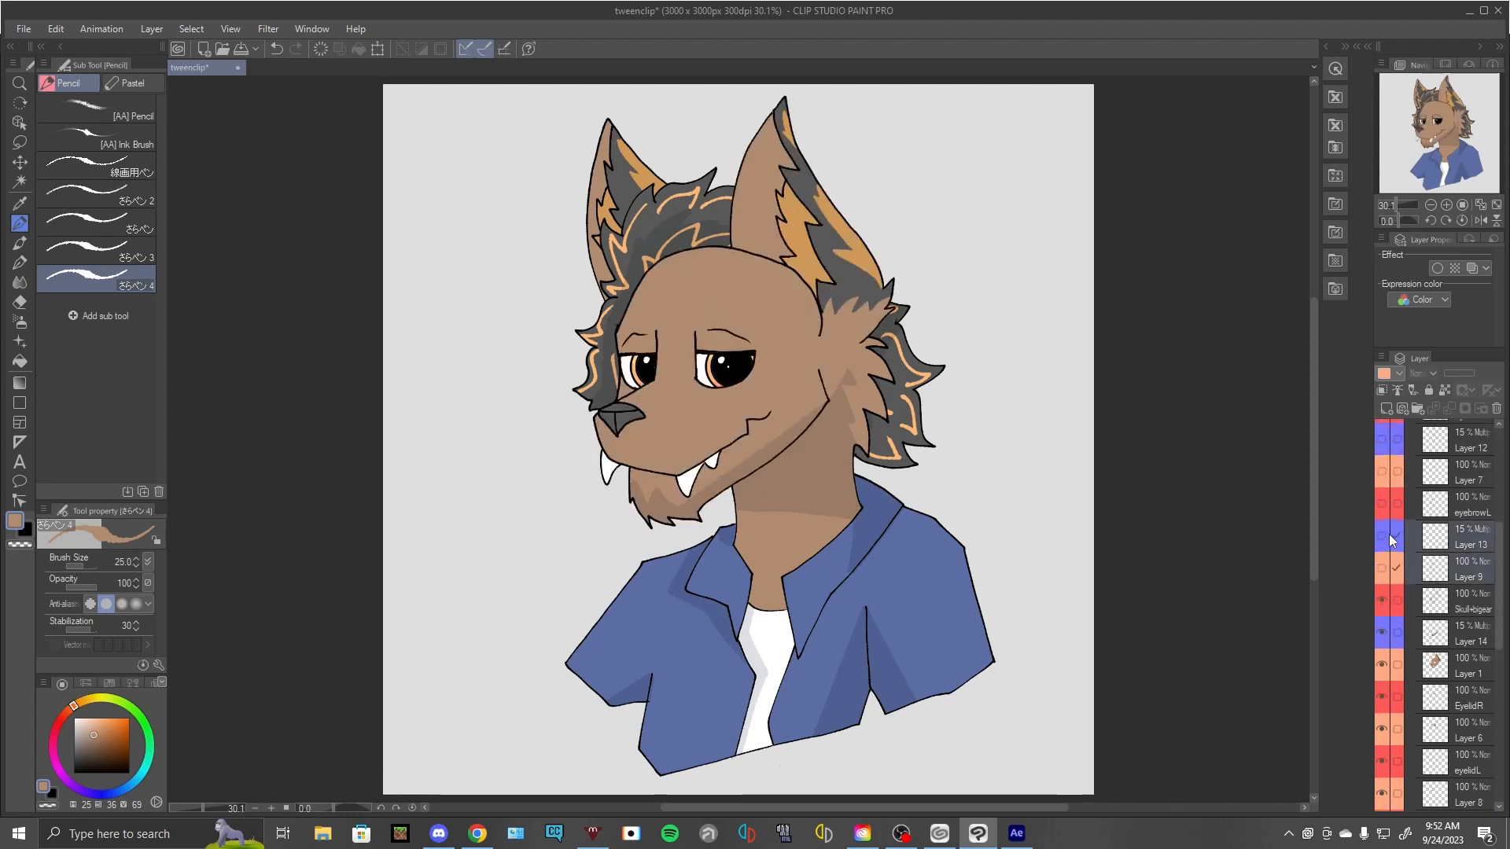
# - Show the line art, colour and shading layers of both eyebrows, from Layer 9 up to EyebrowR
pyautogui.click(1383, 567)
pyautogui.scroll(2, 1385, 604)
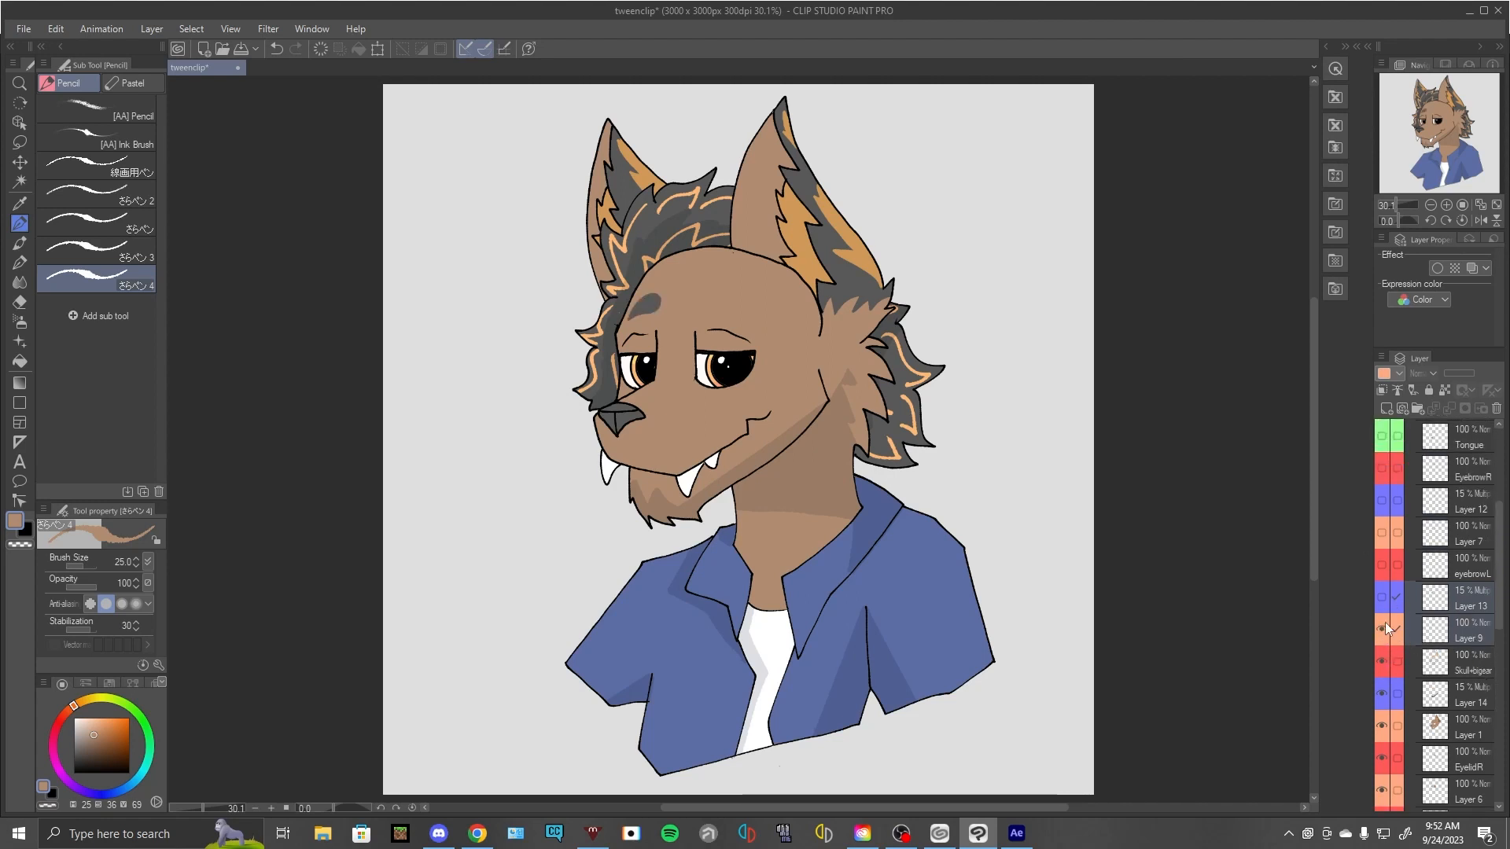
pyautogui.click(1381, 626)
pyautogui.moveTo(1380, 561); pyautogui.dragTo(1380, 511)
pyautogui.scroll(1, 1380, 630)
pyautogui.scroll(4, 1397, 621)
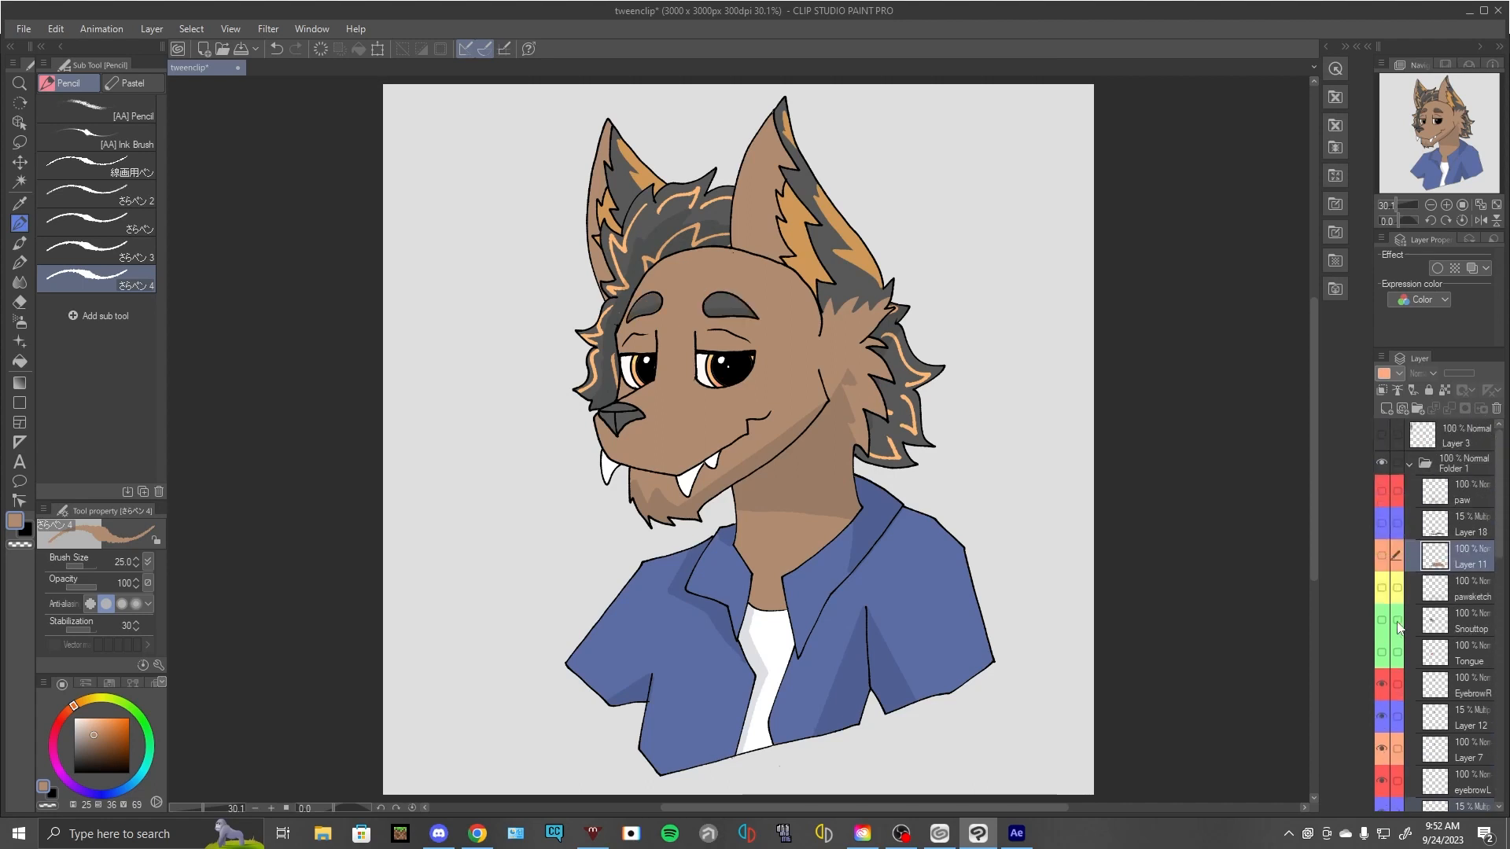
# - Show the Tongue and Snouttop layers, toggling them to compare how the snout overlaps the tongue
pyautogui.click(1382, 652)
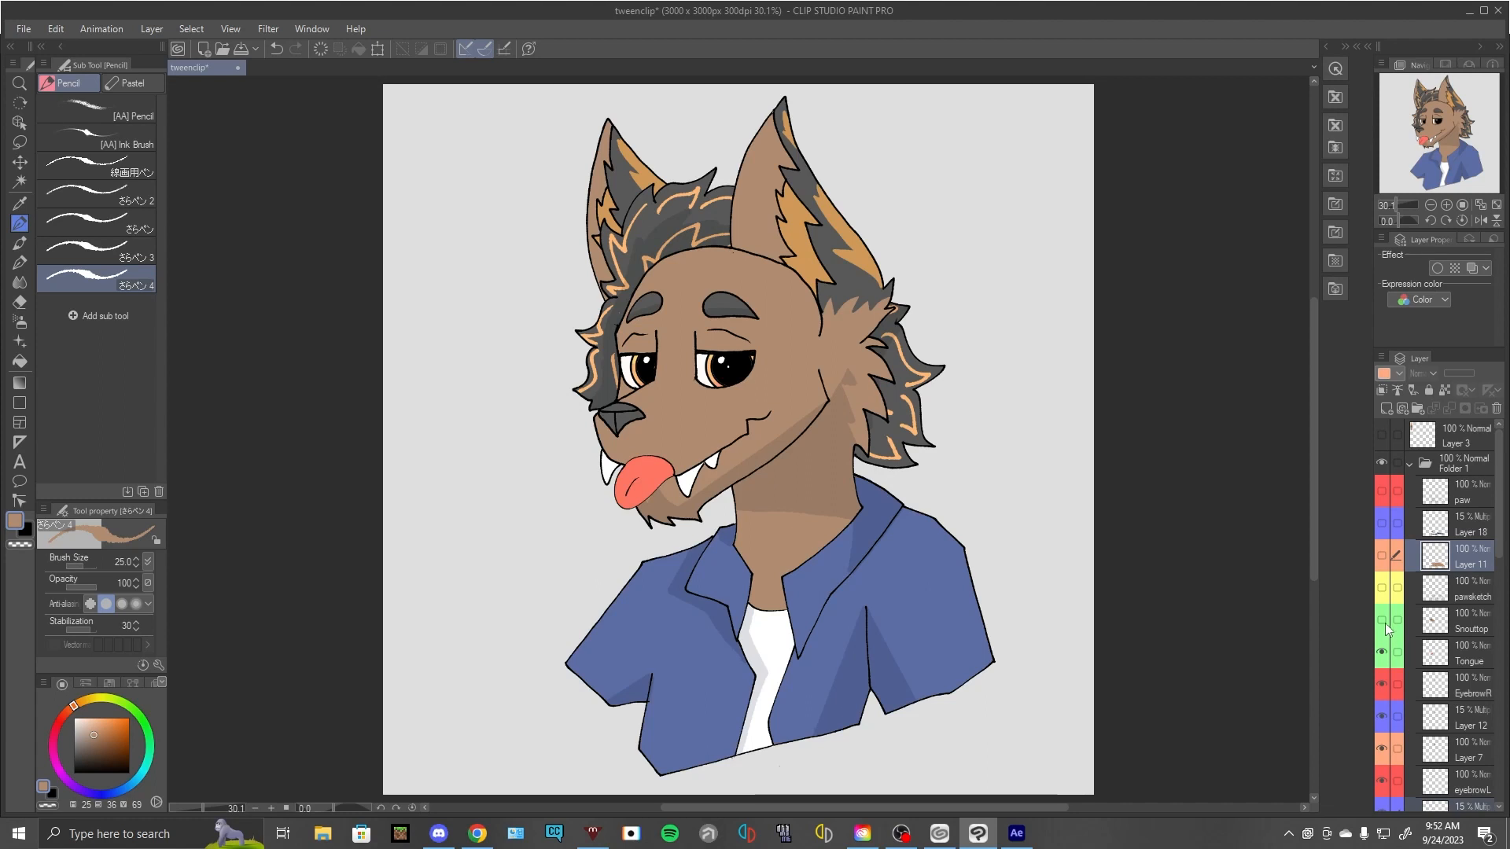
pyautogui.click(1383, 621)
pyautogui.click(1383, 622)
pyautogui.click(1384, 651)
pyautogui.click(1384, 651)
pyautogui.click(1384, 621)
pyautogui.click(1385, 622)
# - Toggle the paw, Layer 18 and Layer 11 layers on and off to examine the paw's line art, shading and colour
pyautogui.moveTo(1385, 545); pyautogui.dragTo(1385, 490)
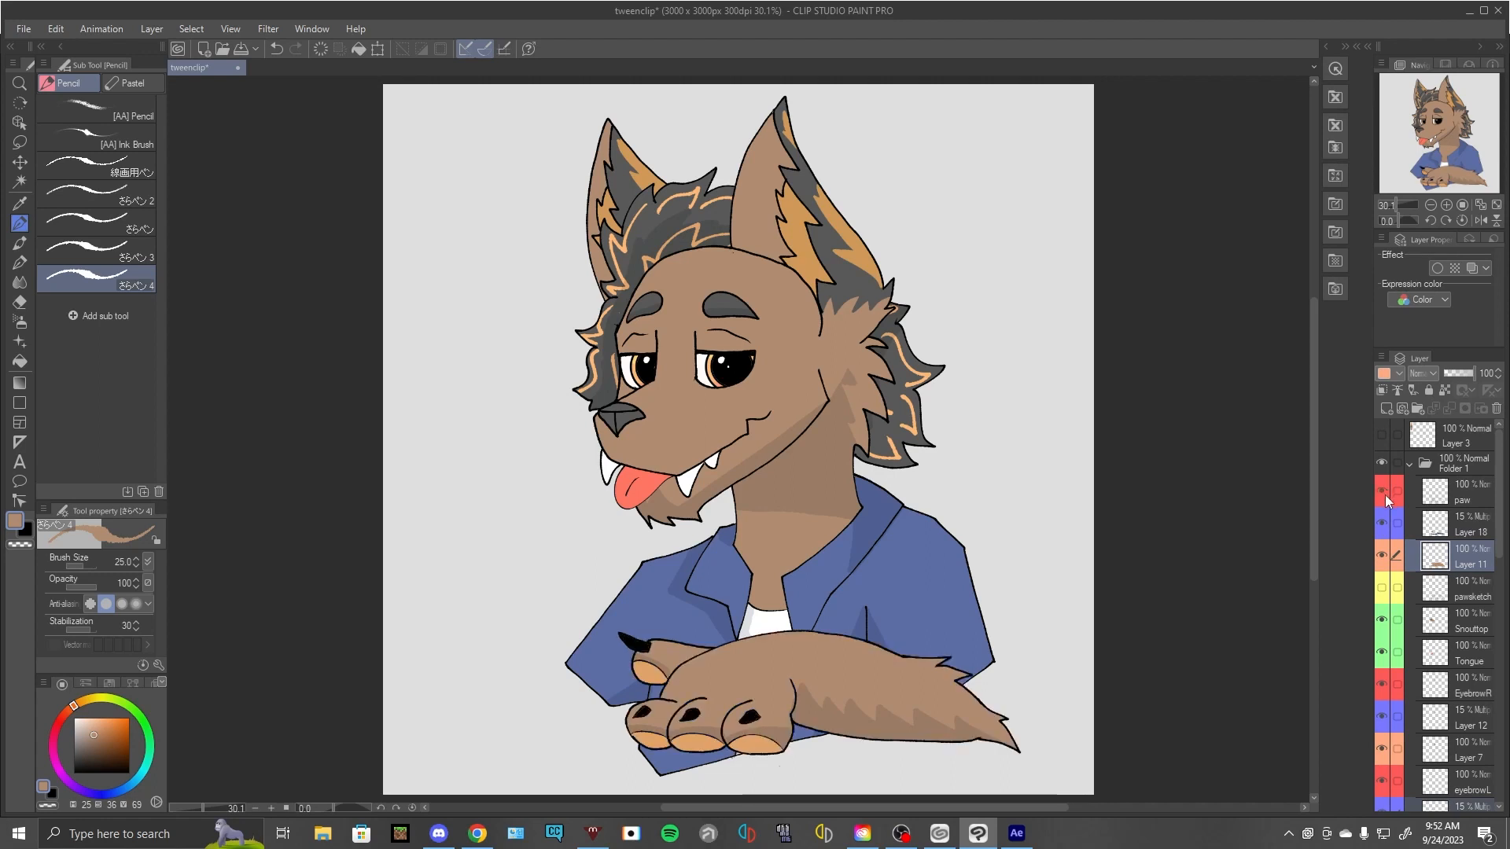
pyautogui.click(1385, 493)
pyautogui.click(1387, 523)
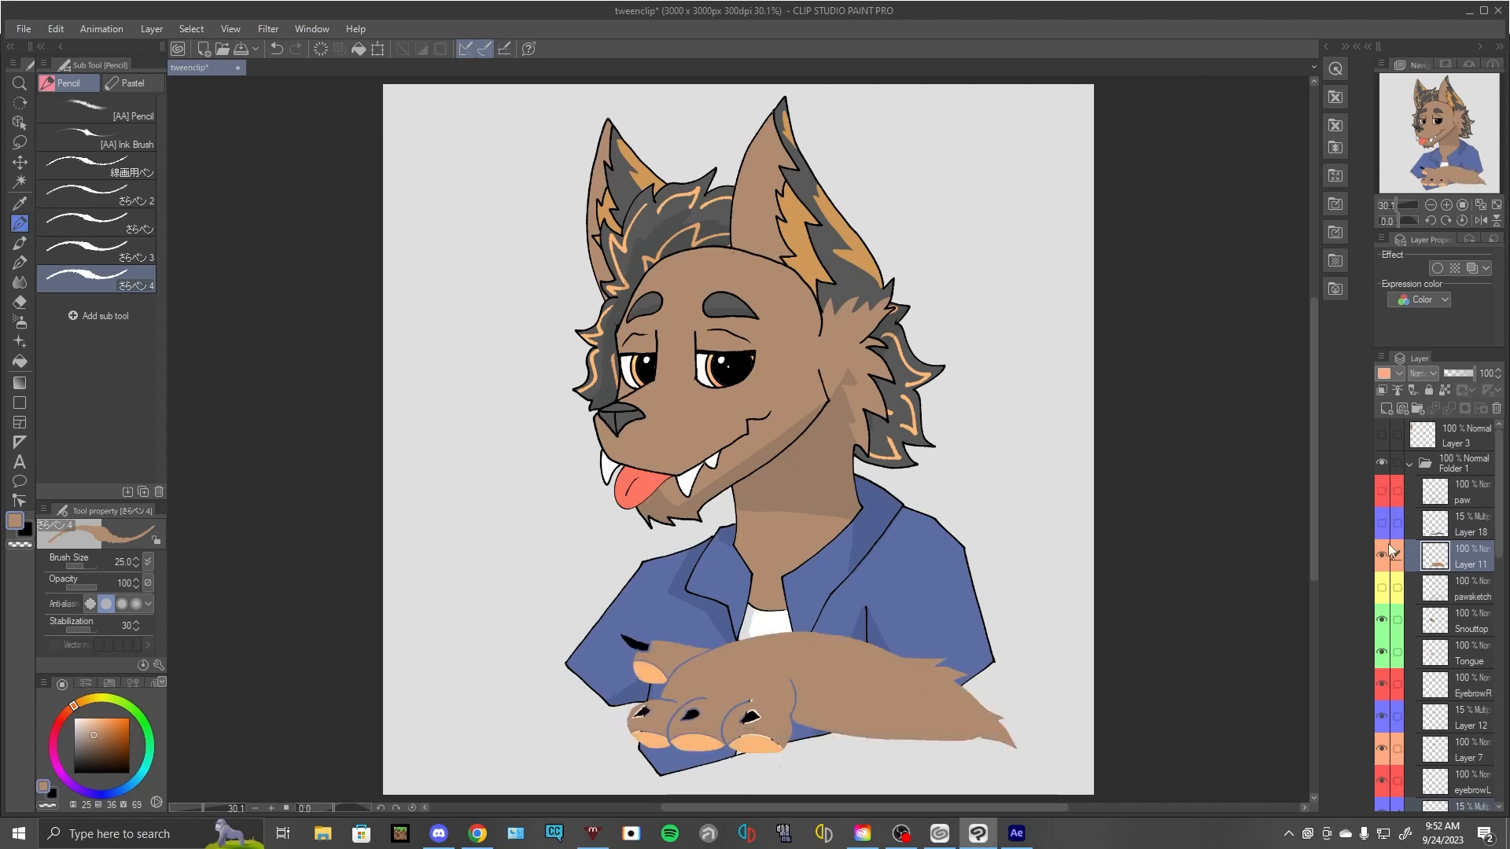
pyautogui.click(1388, 548)
# - Hide the Snouttop and Tongue layers and all line art, shading and colour layers of both eyebrows
pyautogui.click(1384, 621)
pyautogui.click(1384, 652)
pyautogui.click(1384, 684)
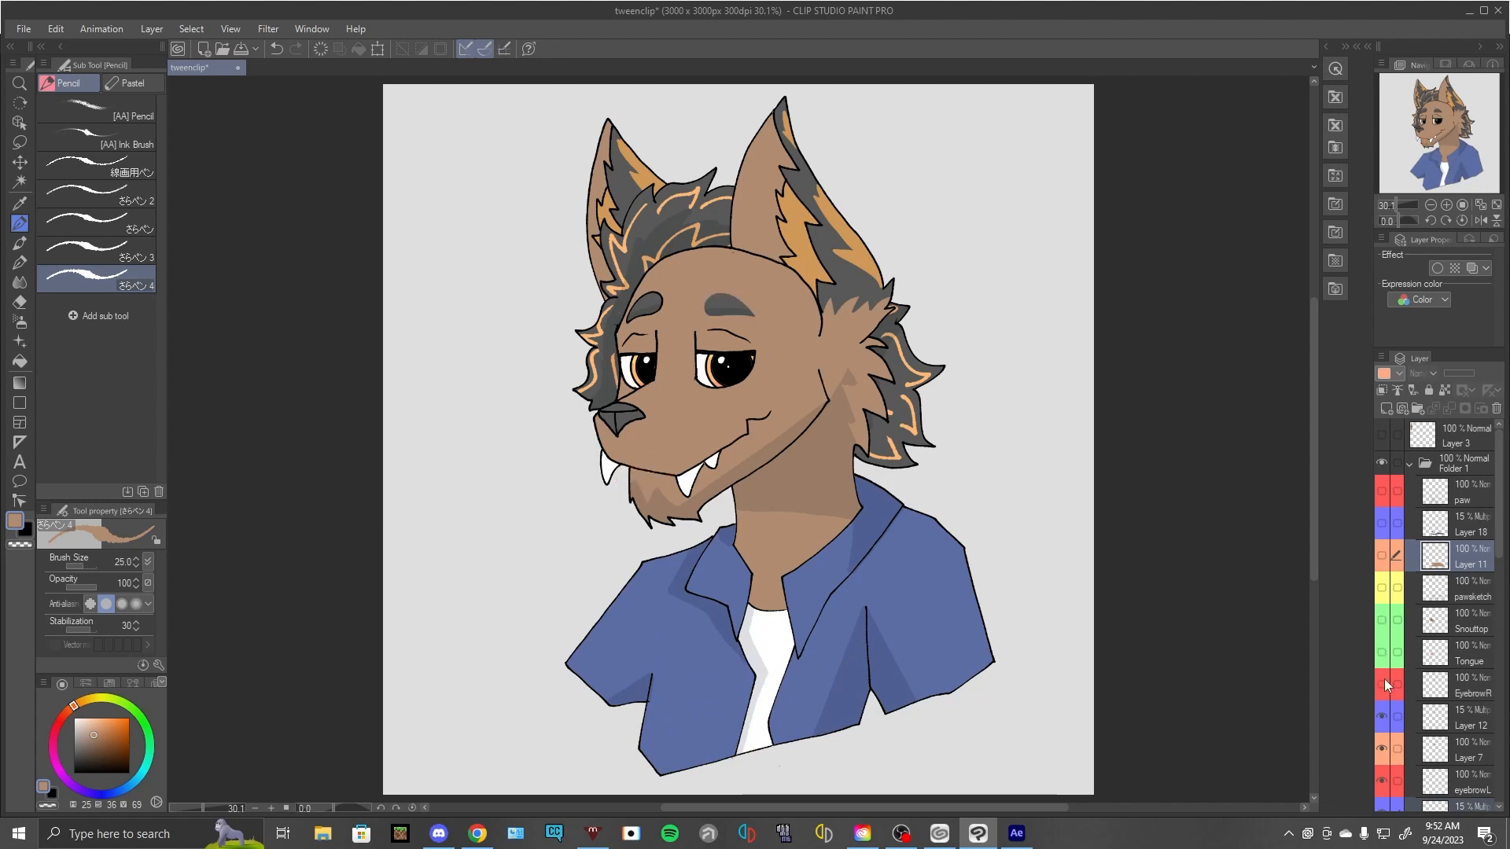
pyautogui.scroll(-3, 1384, 678)
pyautogui.click(1383, 647)
pyautogui.click(1384, 677)
pyautogui.scroll(-3, 1386, 679)
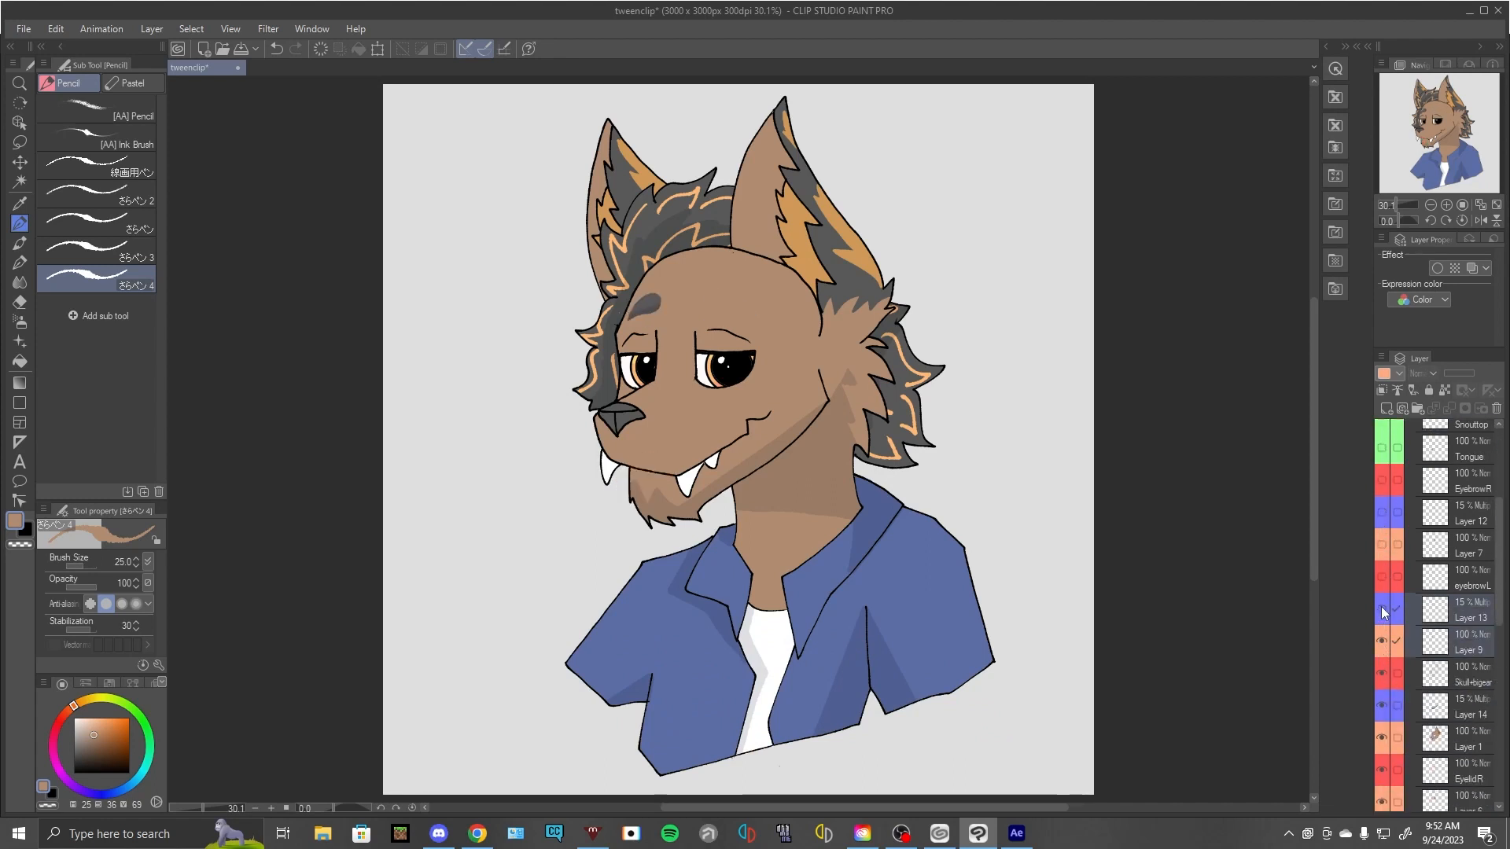
pyautogui.click(1382, 608)
pyautogui.click(1383, 641)
# - Hide the head layers Skull+bigear, Layer 14 and Layer 1
pyautogui.click(1384, 670)
pyautogui.scroll(-3, 1384, 668)
pyautogui.click(1382, 563)
pyautogui.click(1381, 591)
# - Hide both eyelids with their colour layers, the eyeballs, Layer 10 and the Eyewhites layer
pyautogui.click(1381, 625)
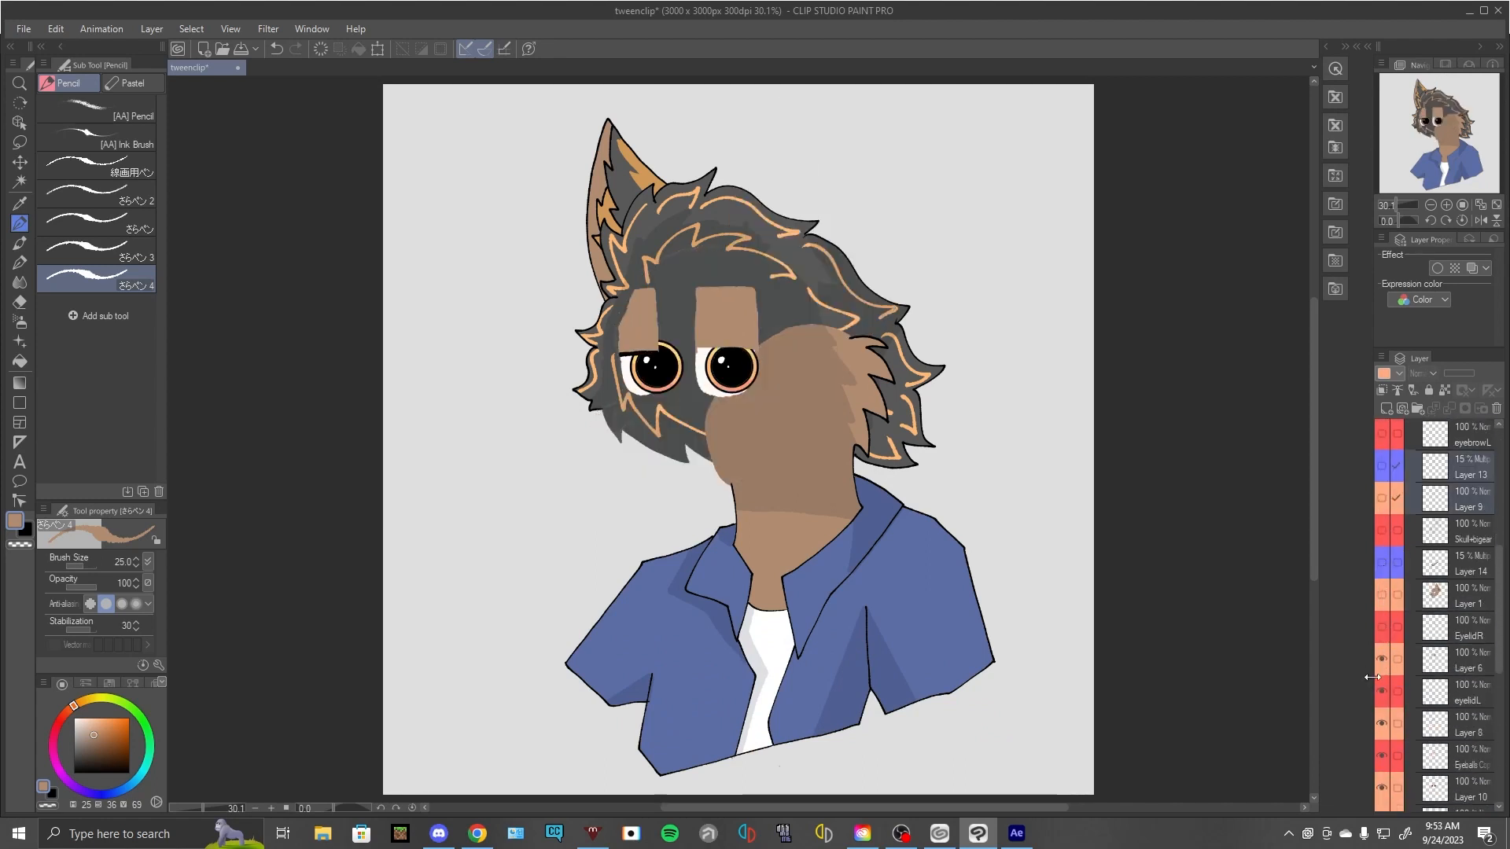
pyautogui.click(1382, 661)
pyautogui.click(1381, 690)
pyautogui.click(1384, 725)
pyautogui.scroll(-3, 1384, 729)
pyautogui.click(1381, 635)
pyautogui.click(1383, 667)
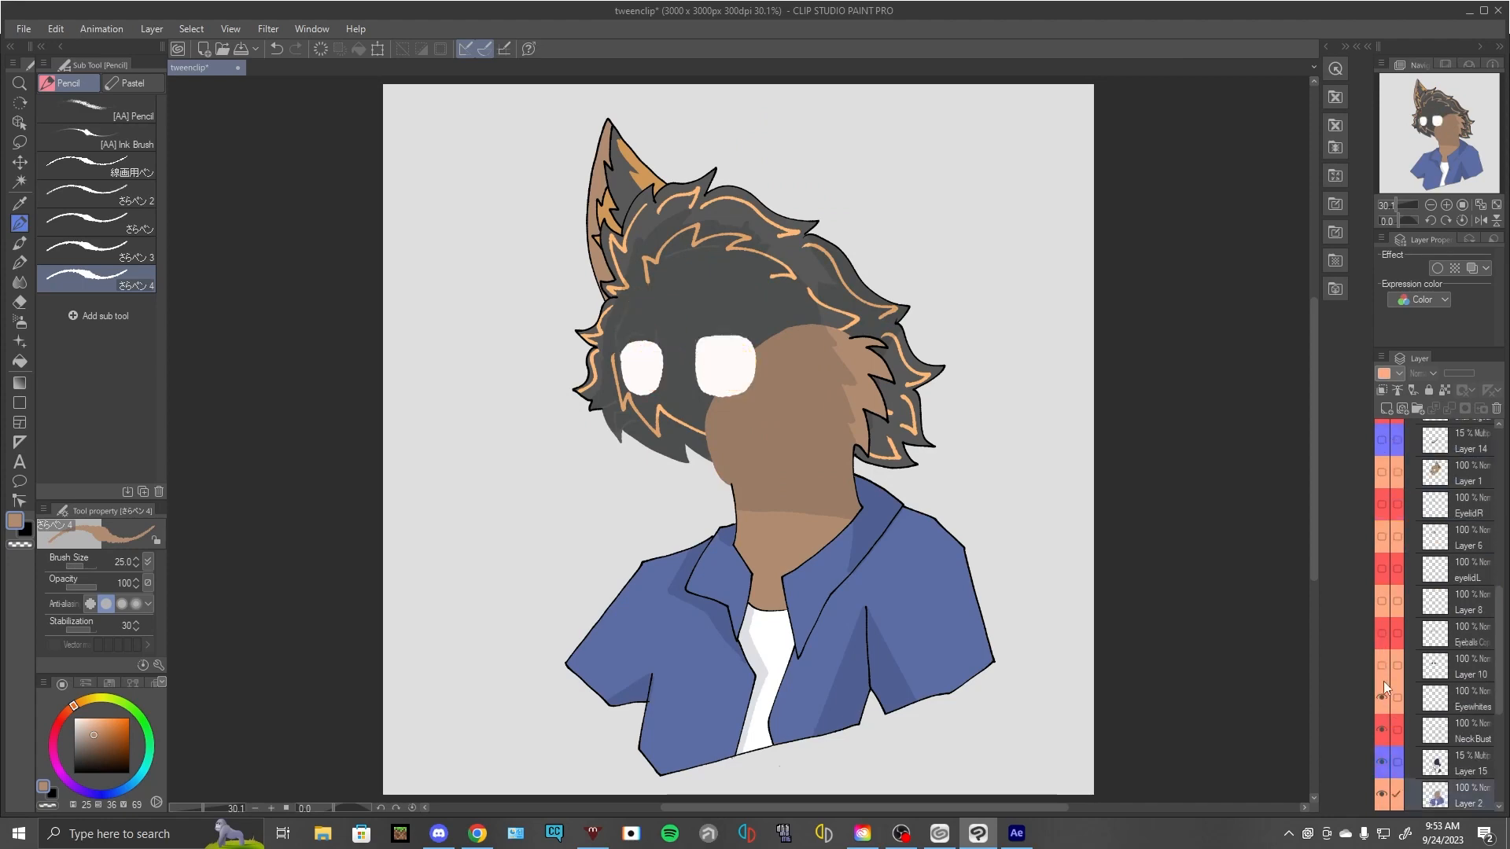
pyautogui.click(1382, 695)
# - Hide the Paper layer to make the canvas background transparent
pyautogui.scroll(-3, 1381, 705)
pyautogui.scroll(-3, 1387, 747)
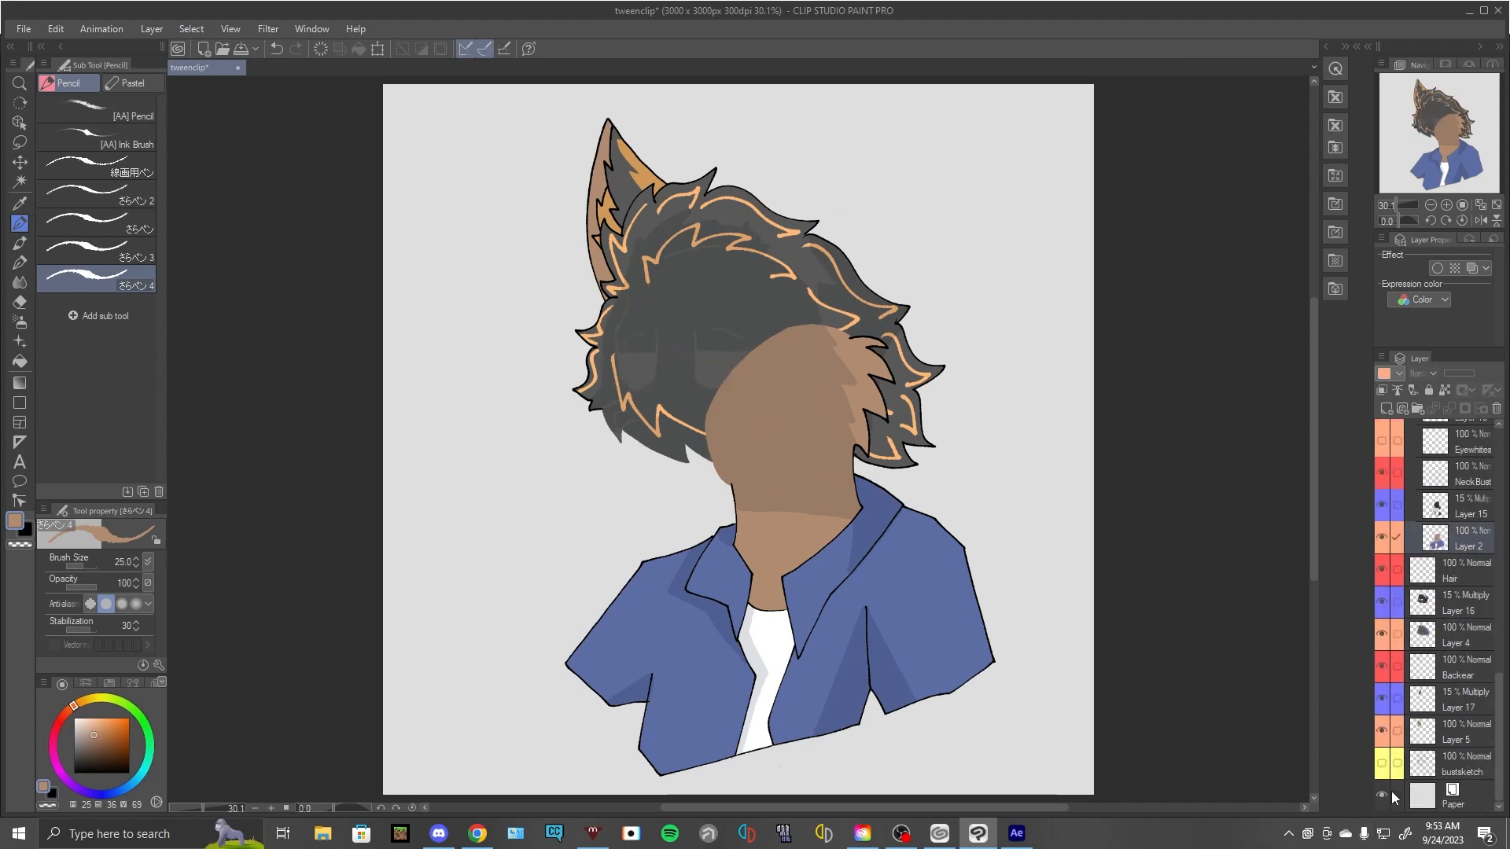
pyautogui.click(1381, 796)
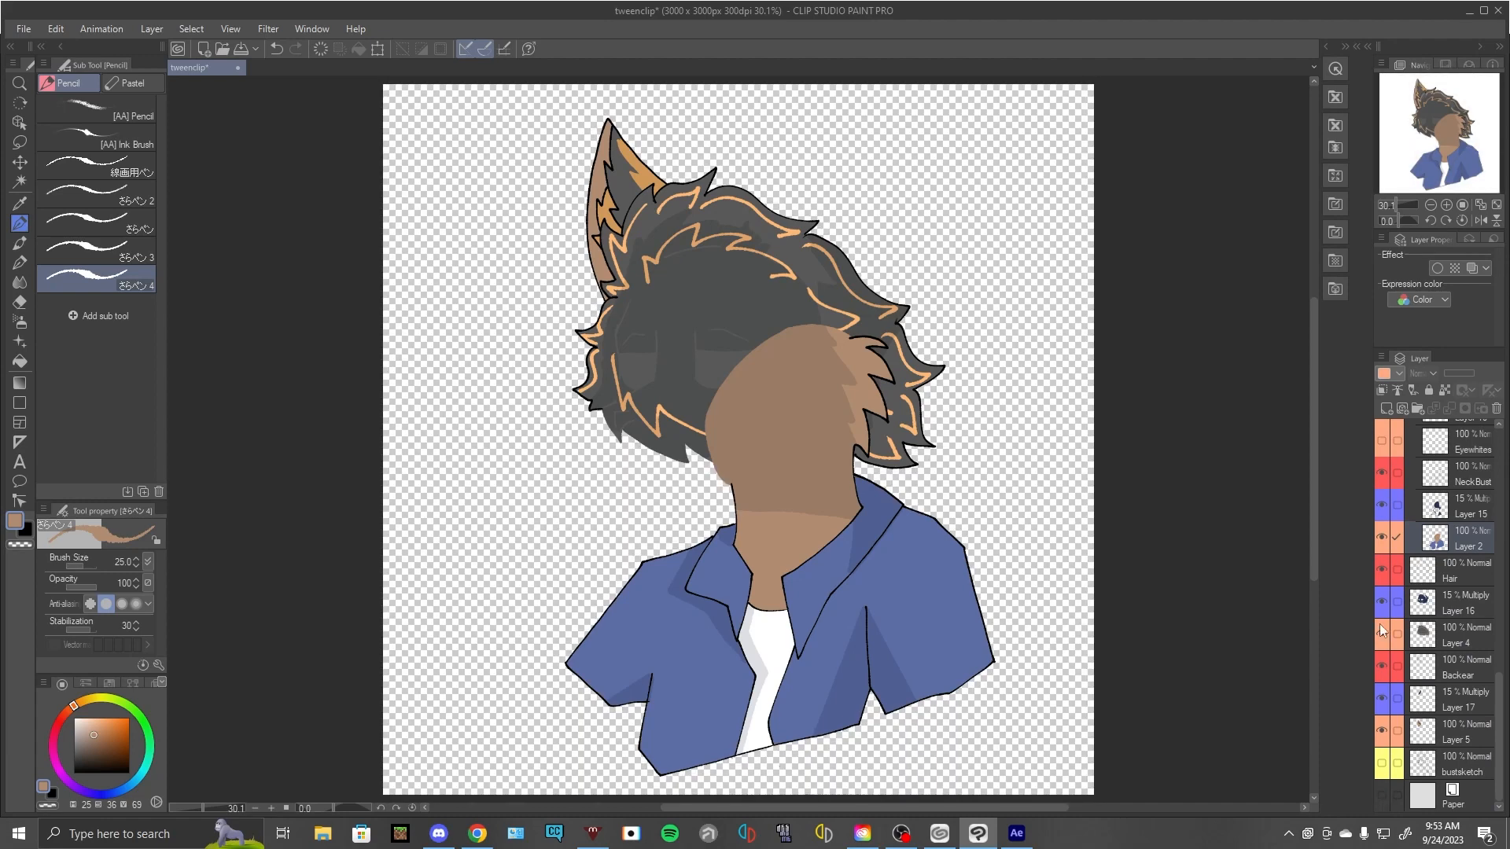
# - Hide all remaining bust, hair and back ear layers, from Layer 15 down to Layer 5 plus NeckBust
pyautogui.moveTo(1379, 508); pyautogui.dragTo(1385, 724)
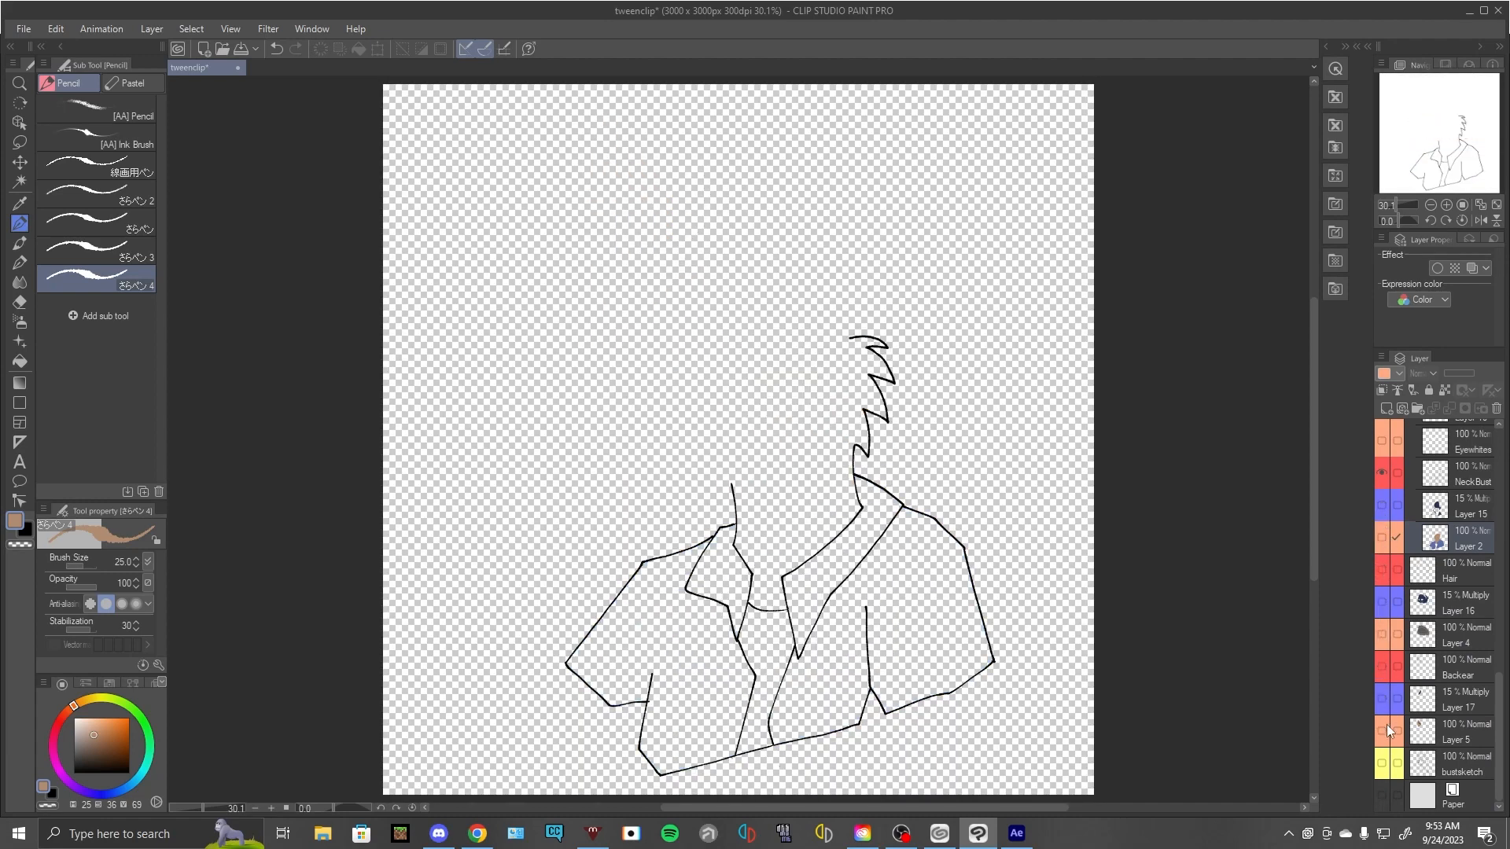
pyautogui.scroll(3, 1386, 725)
pyautogui.scroll(-2, 1384, 728)
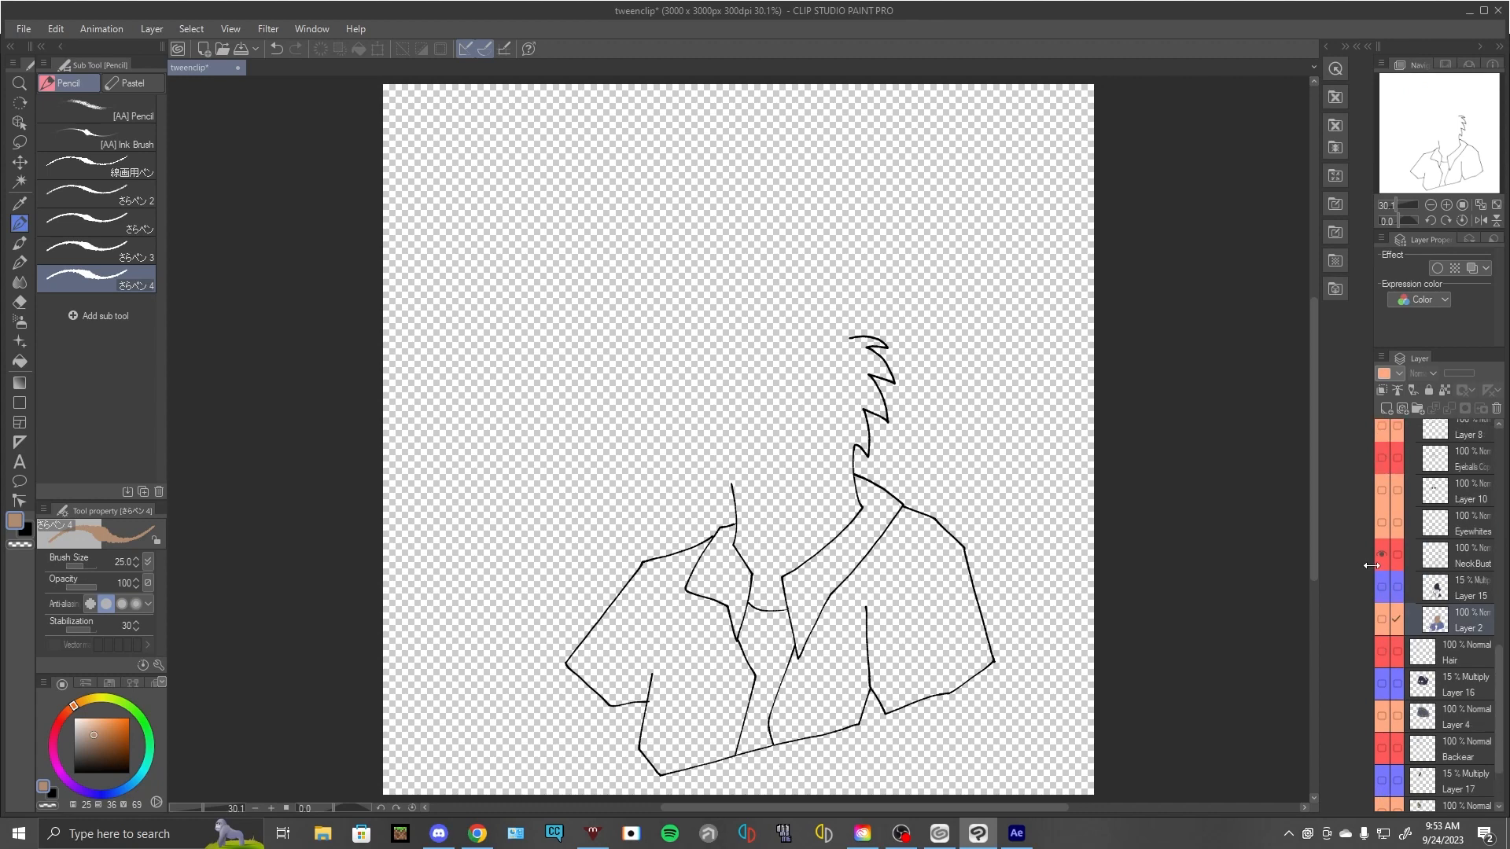
pyautogui.click(1381, 557)
pyautogui.scroll(5, 1381, 591)
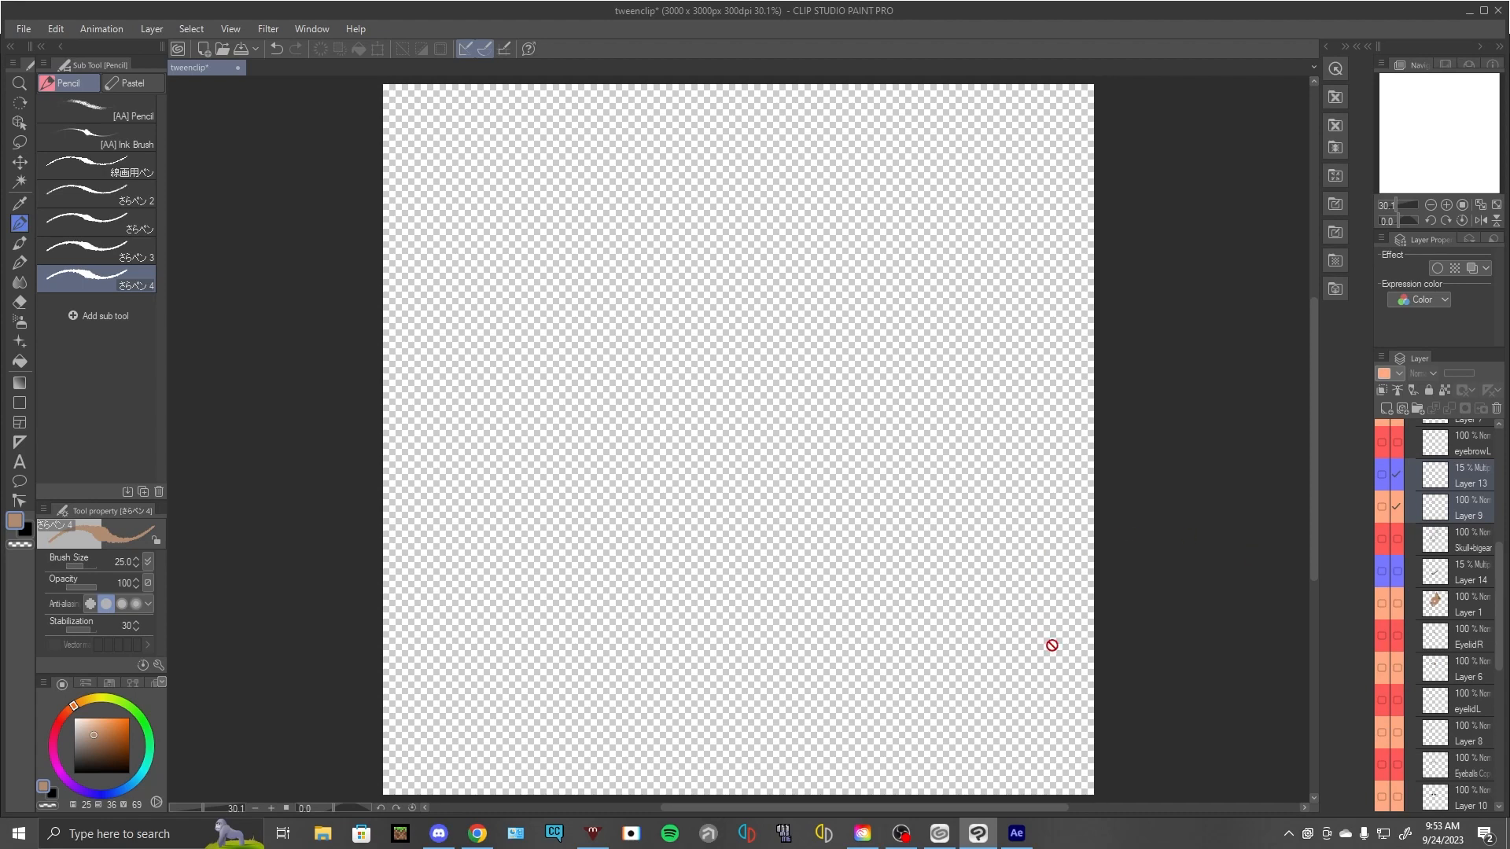
# - Switch to After Effects and examine the imported layer PNGs in the project, from tween1paw.png to tween12backear.png
pyautogui.moveTo(1035, 832)
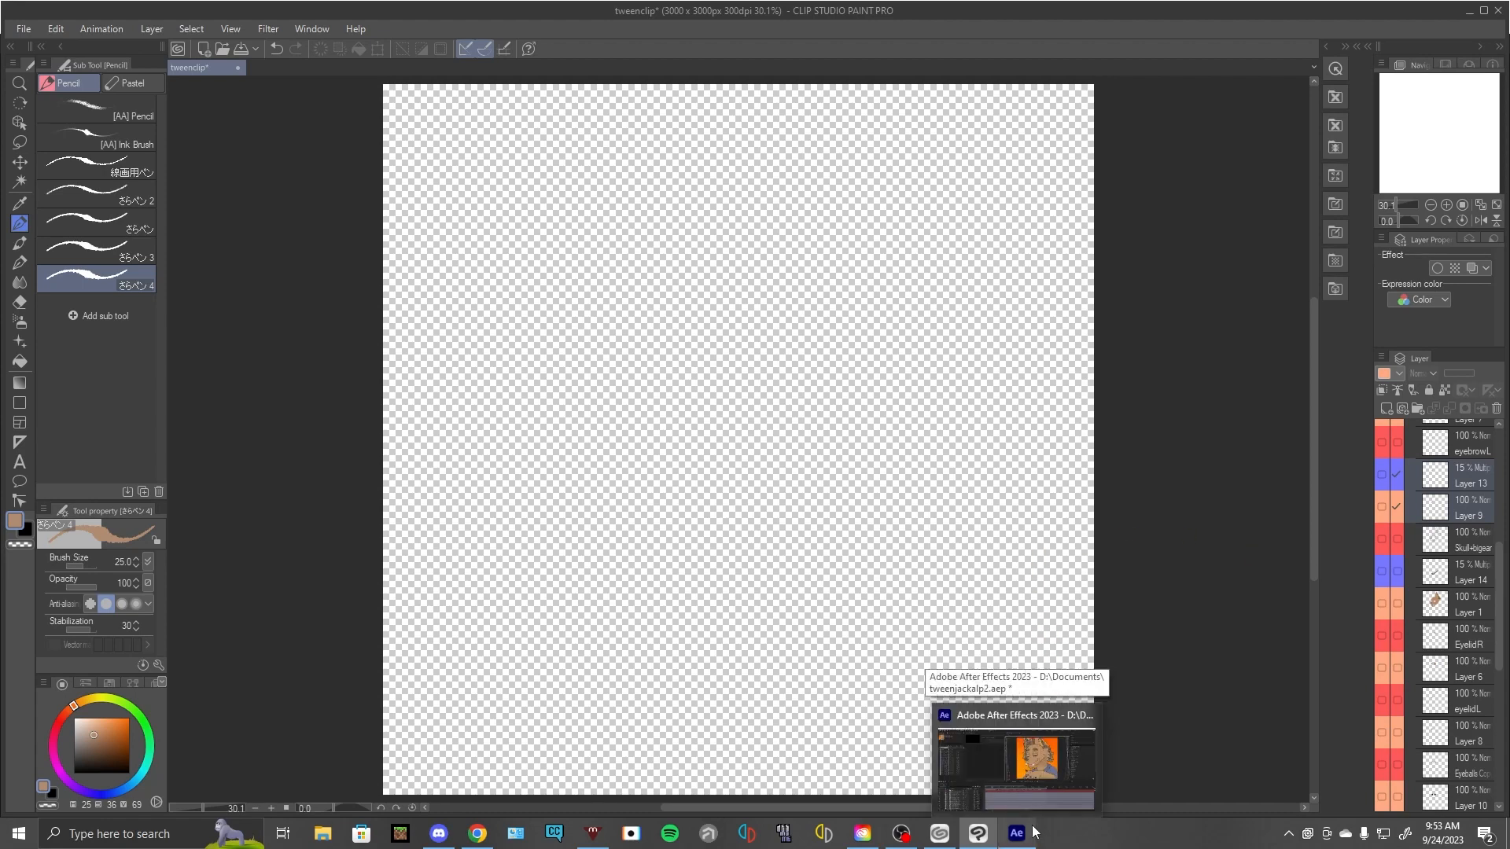
pyautogui.click(1022, 731)
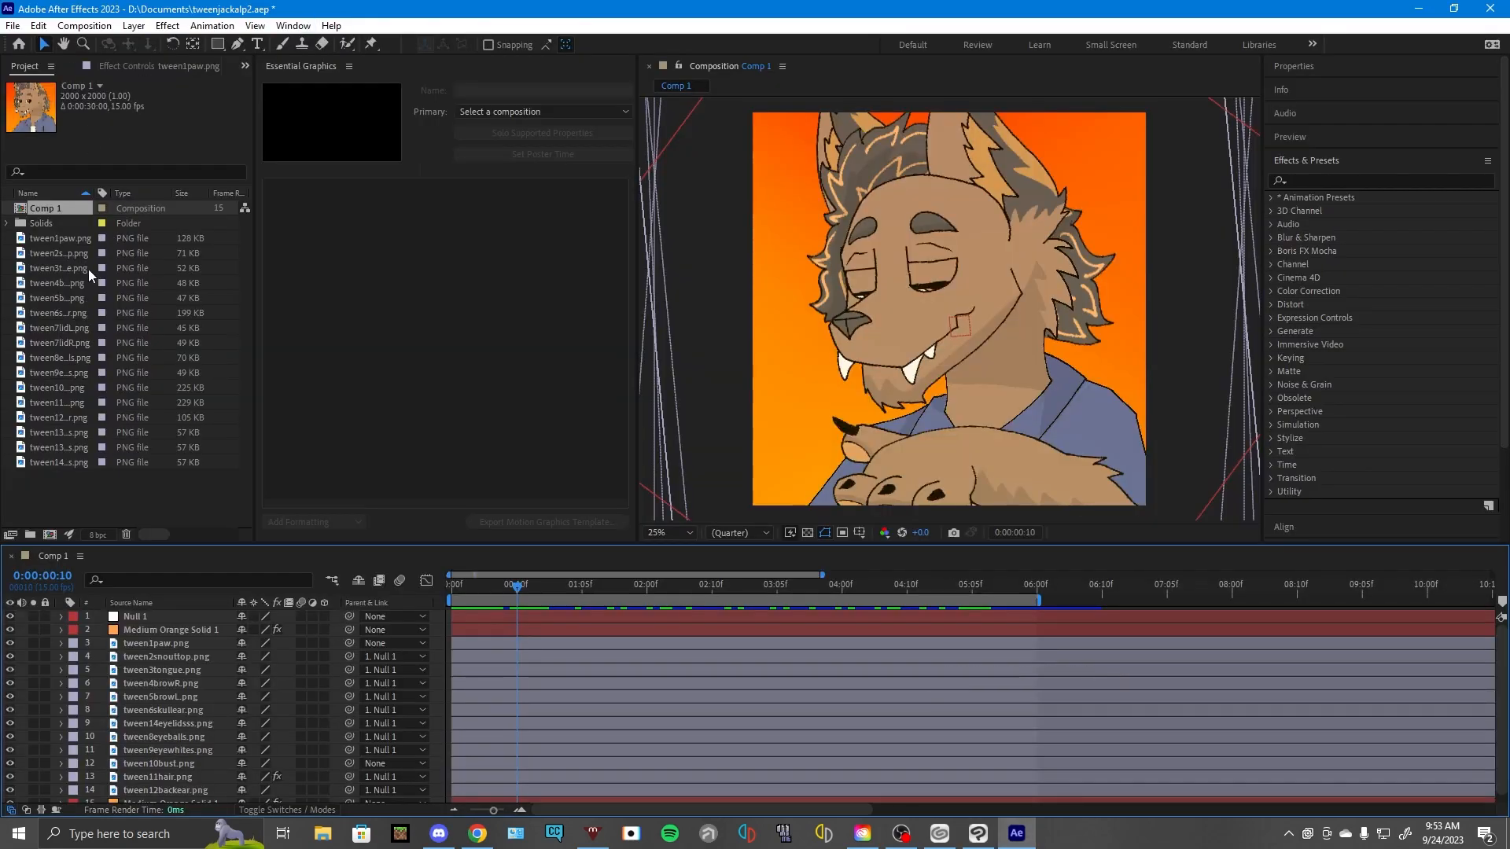
pyautogui.click(68, 240)
pyautogui.click(66, 253)
pyautogui.click(68, 268)
pyautogui.click(69, 282)
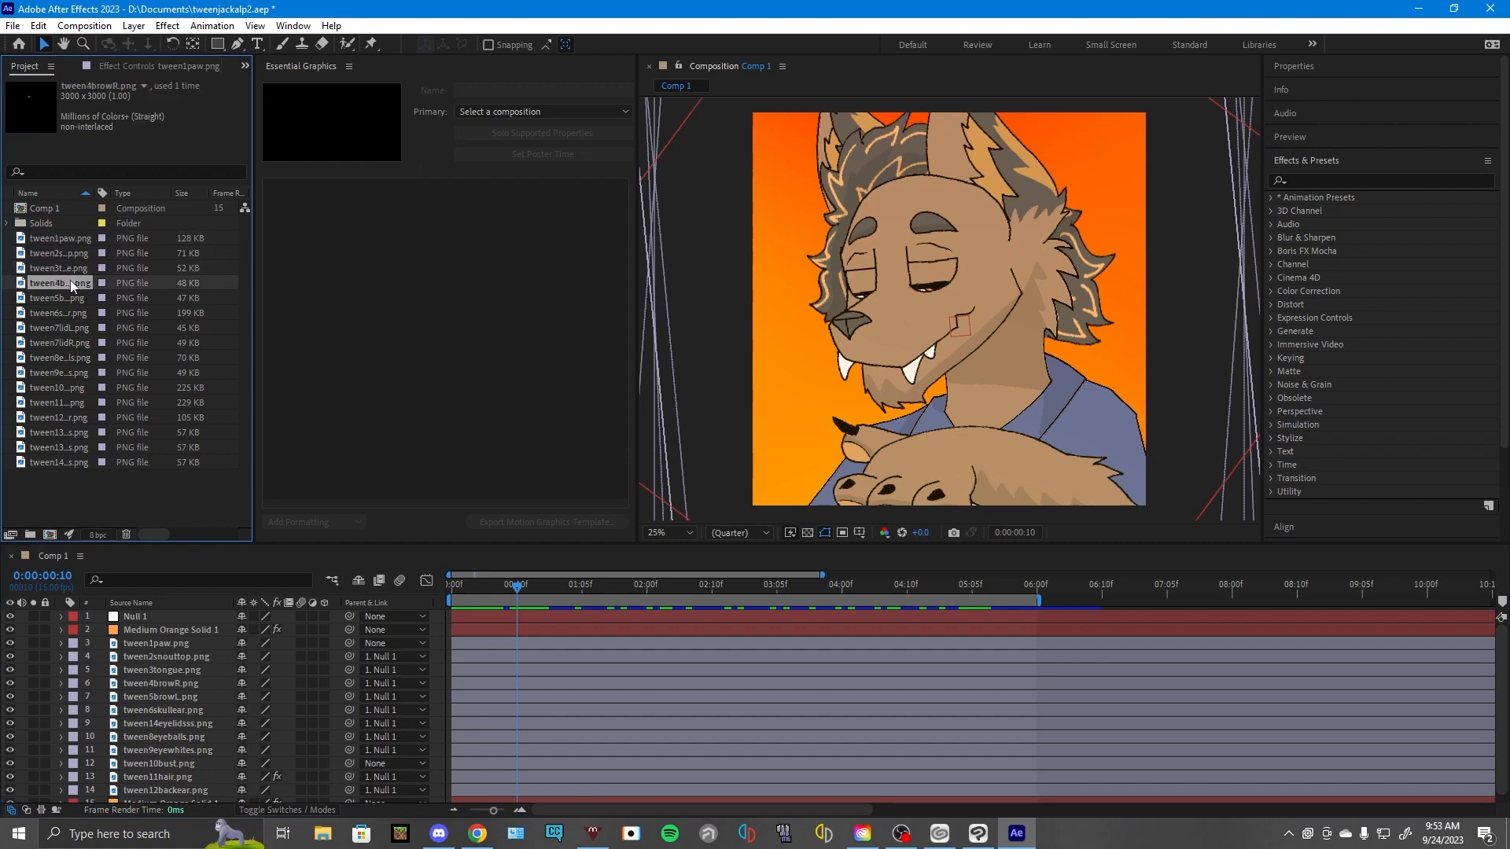
pyautogui.click(69, 298)
pyautogui.click(68, 313)
pyautogui.click(67, 343)
pyautogui.click(68, 373)
pyautogui.click(67, 415)
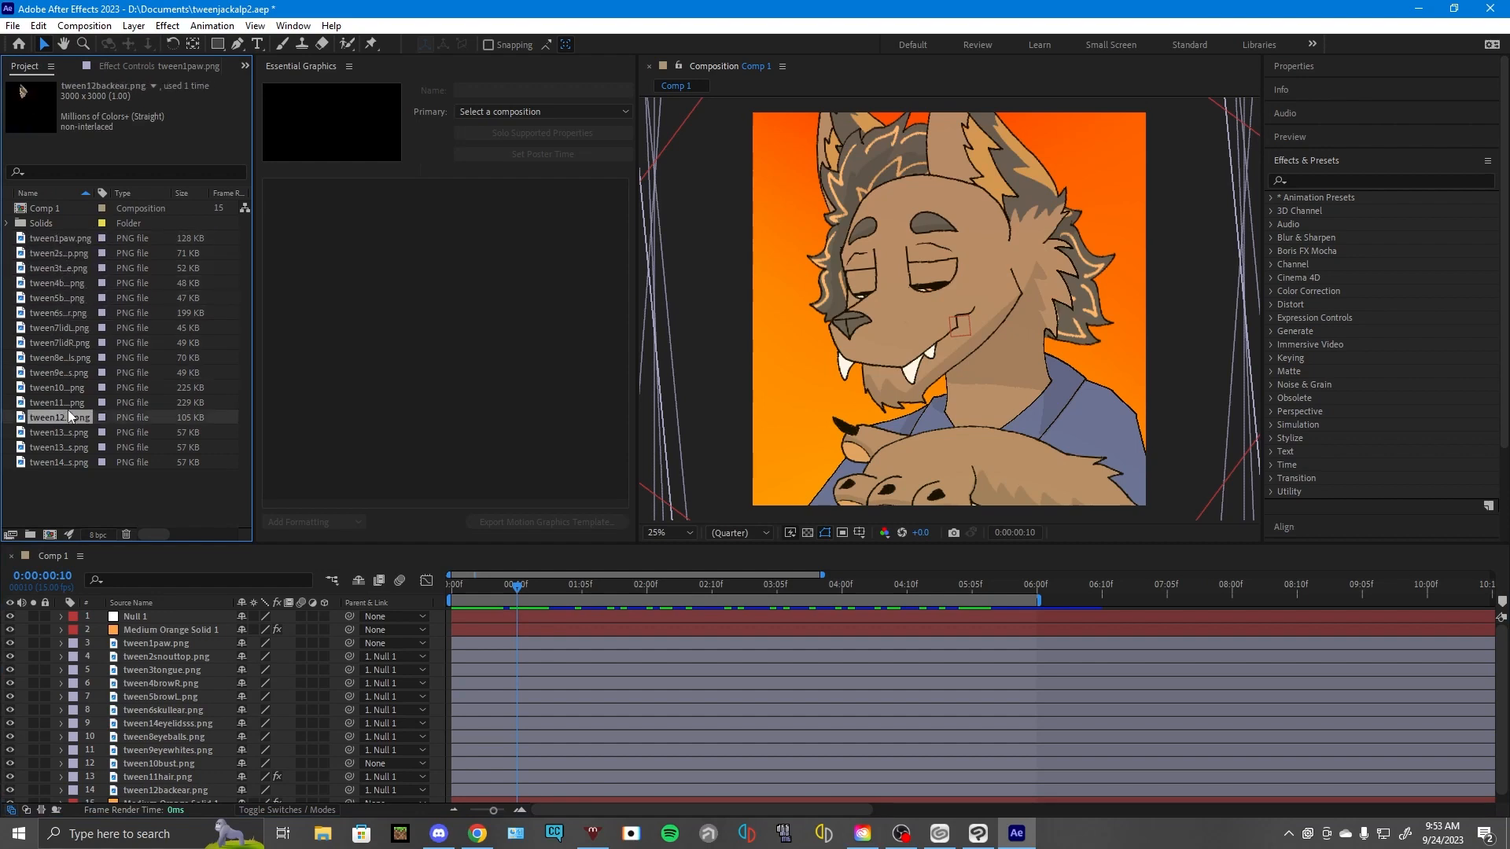
# - Play the Comp 1 animation from the first frame to about five seconds
pyautogui.moveTo(706, 579); pyautogui.dragTo(441, 595)
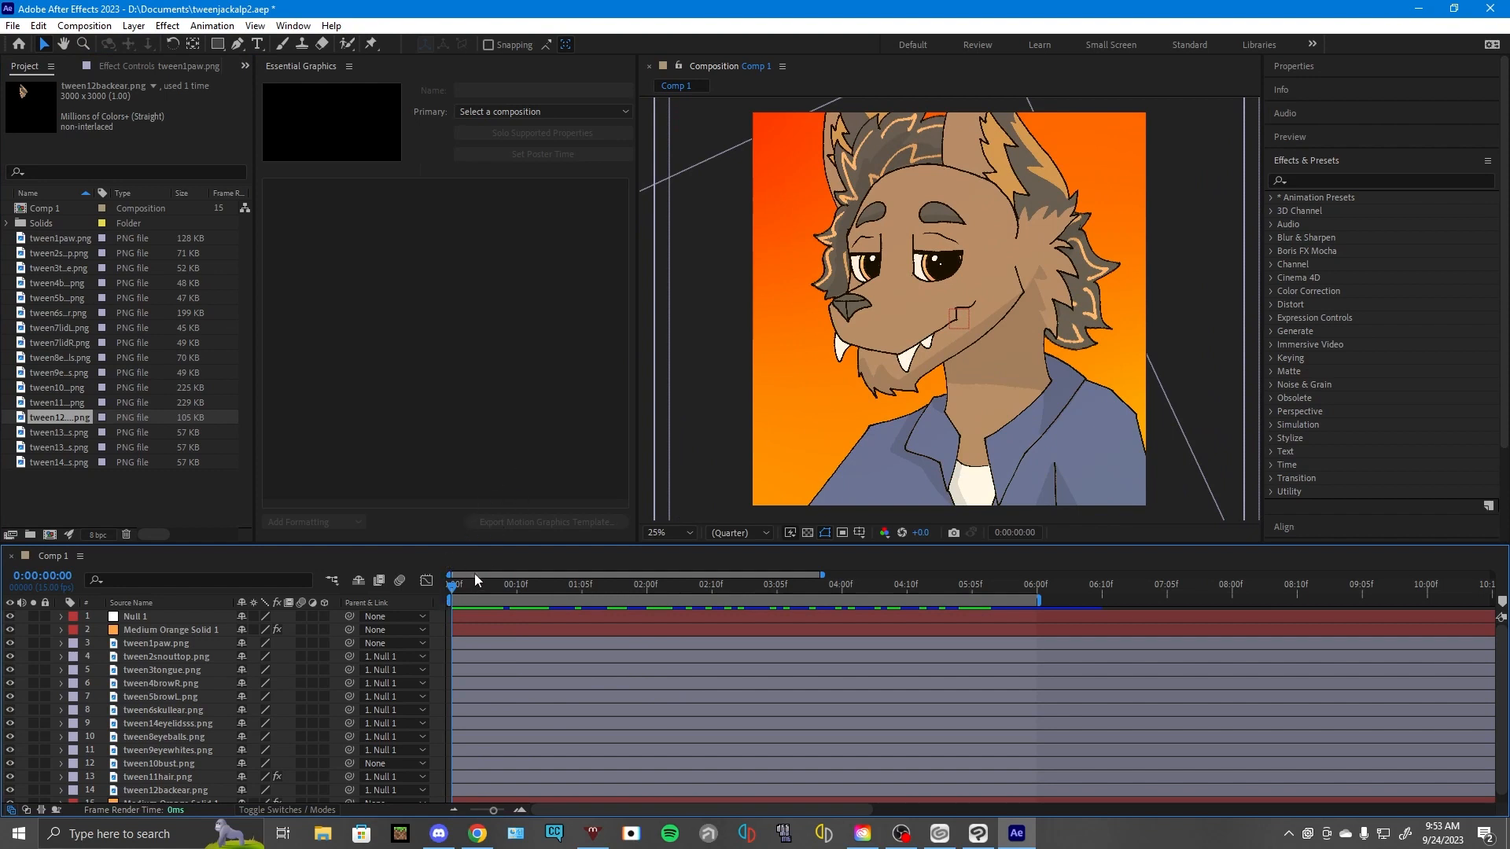
pyautogui.press('space')
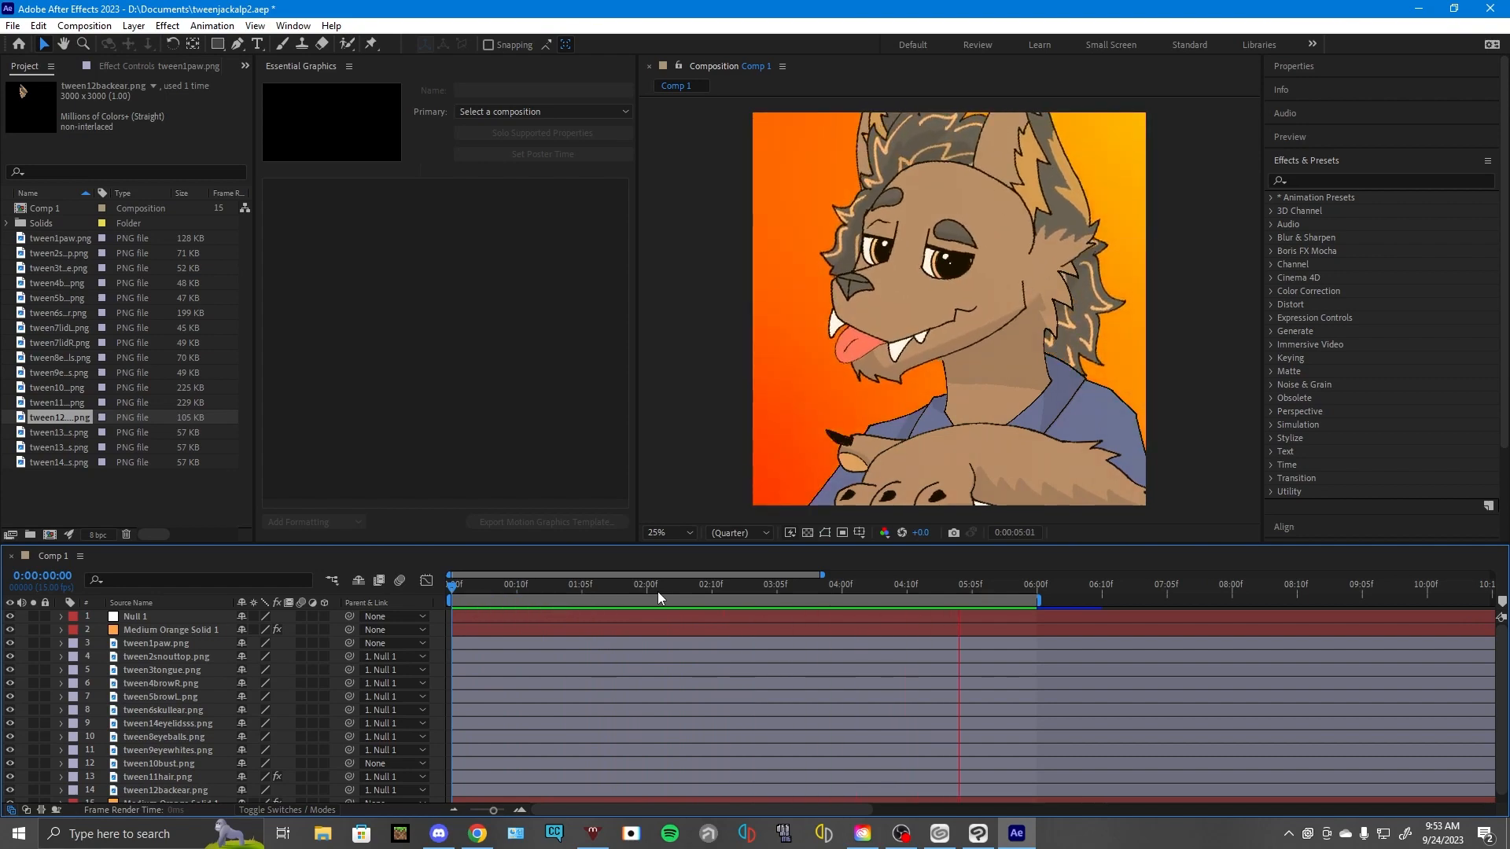
pyautogui.press('space')
# - Set the Comp 1 frame rate to 30 frames per second and play the animation to compare its motion
pyautogui.click(13, 26)
pyautogui.moveTo(40, 28)
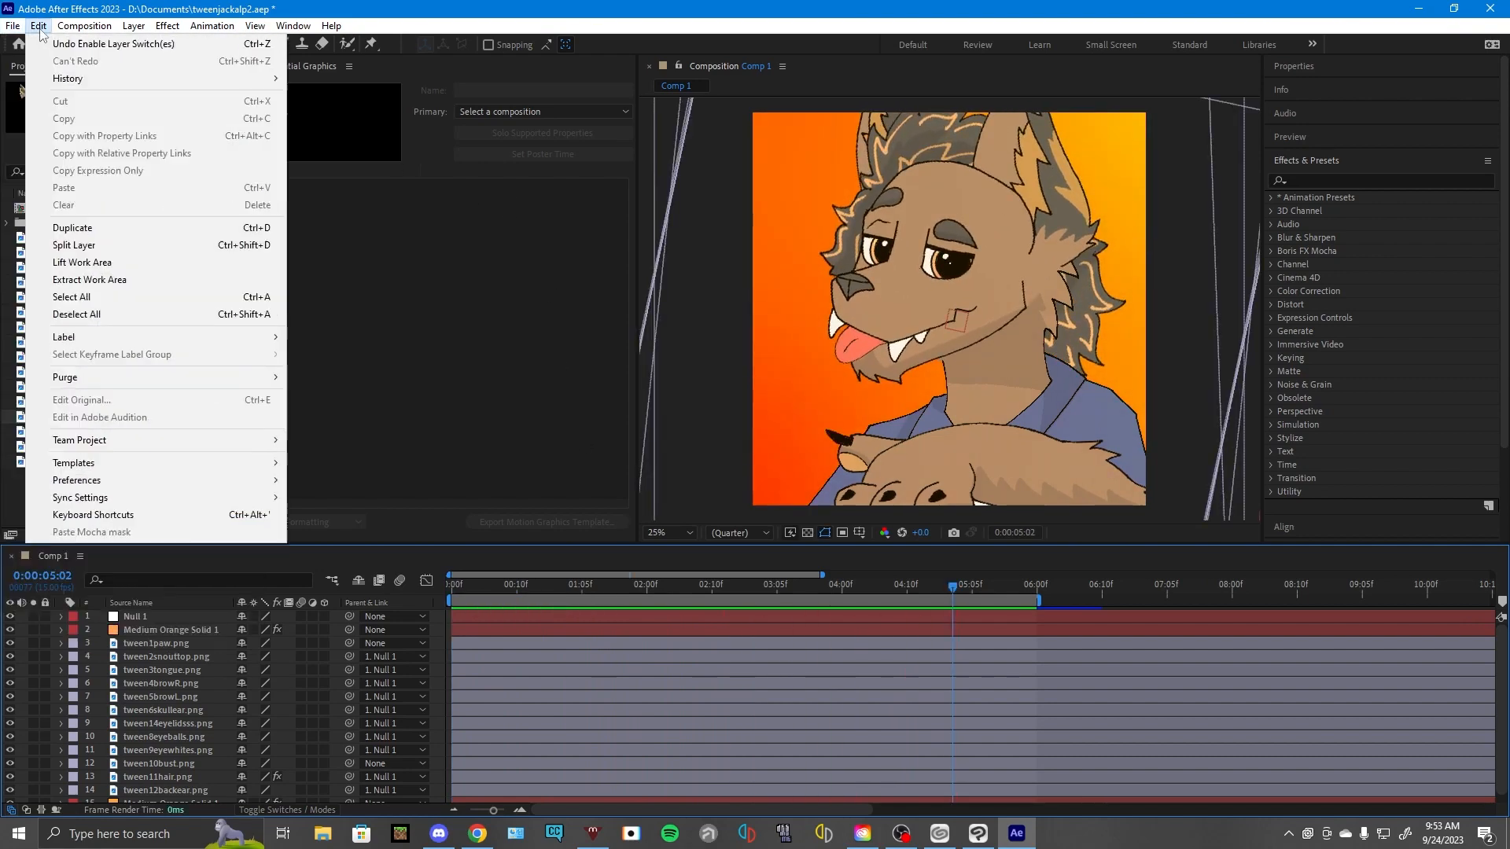
pyautogui.click(98, 61)
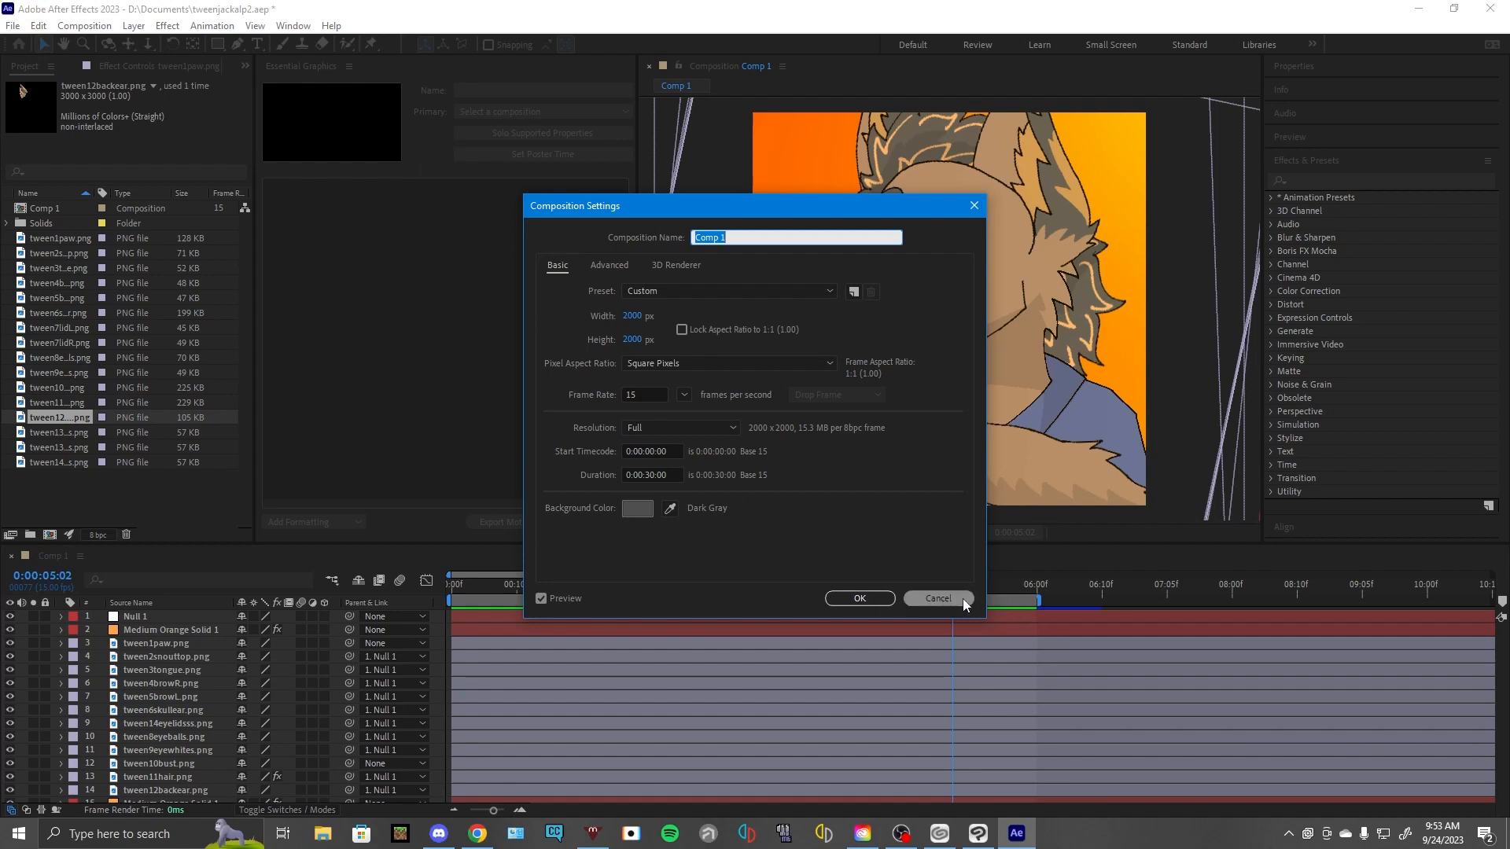
pyautogui.doubleClick(649, 393)
pyautogui.write('30')
pyautogui.press('Return')
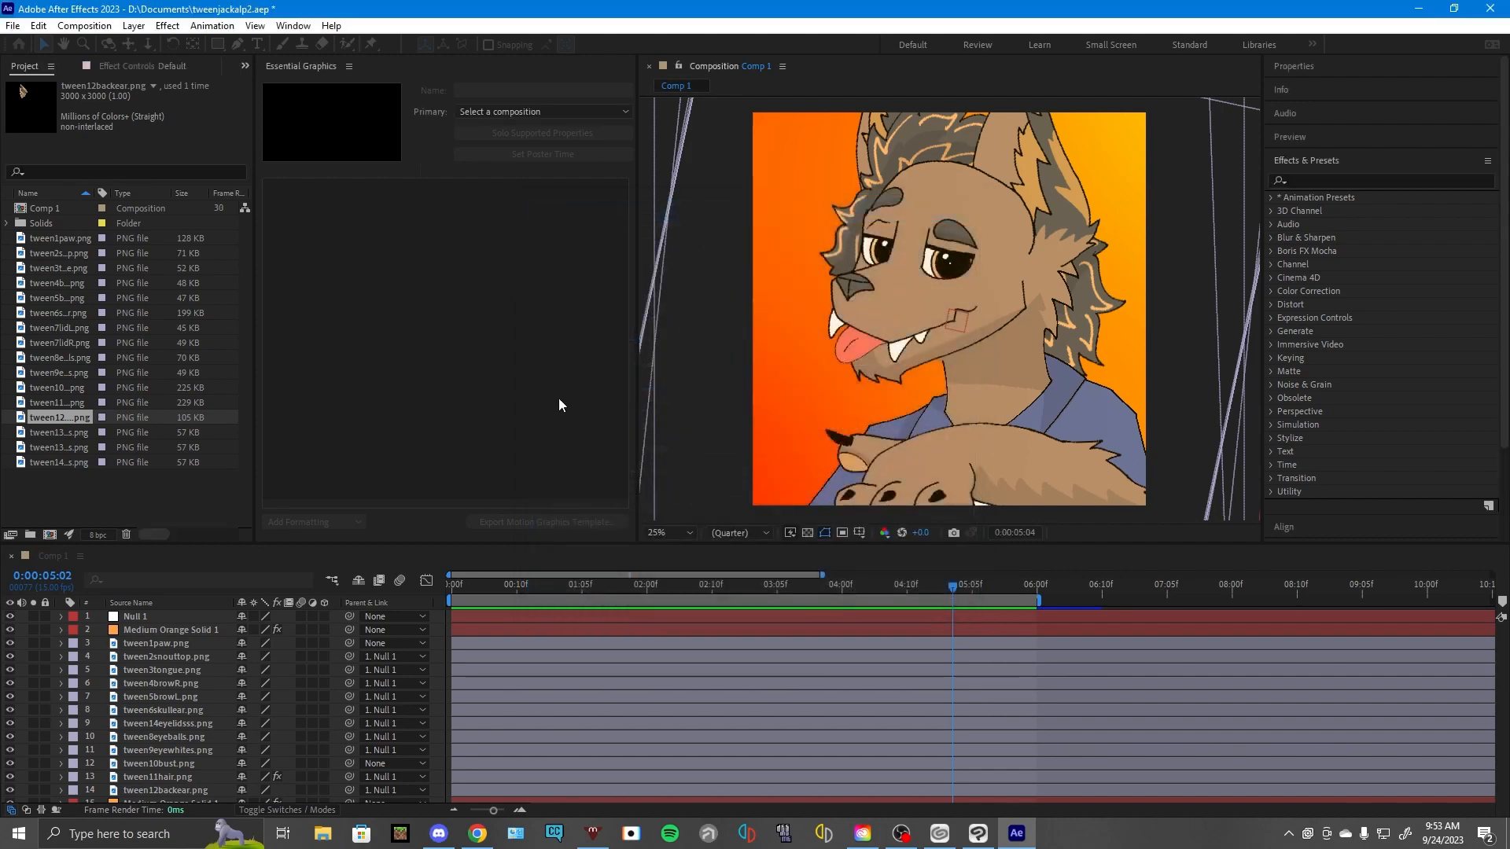
pyautogui.press('space')
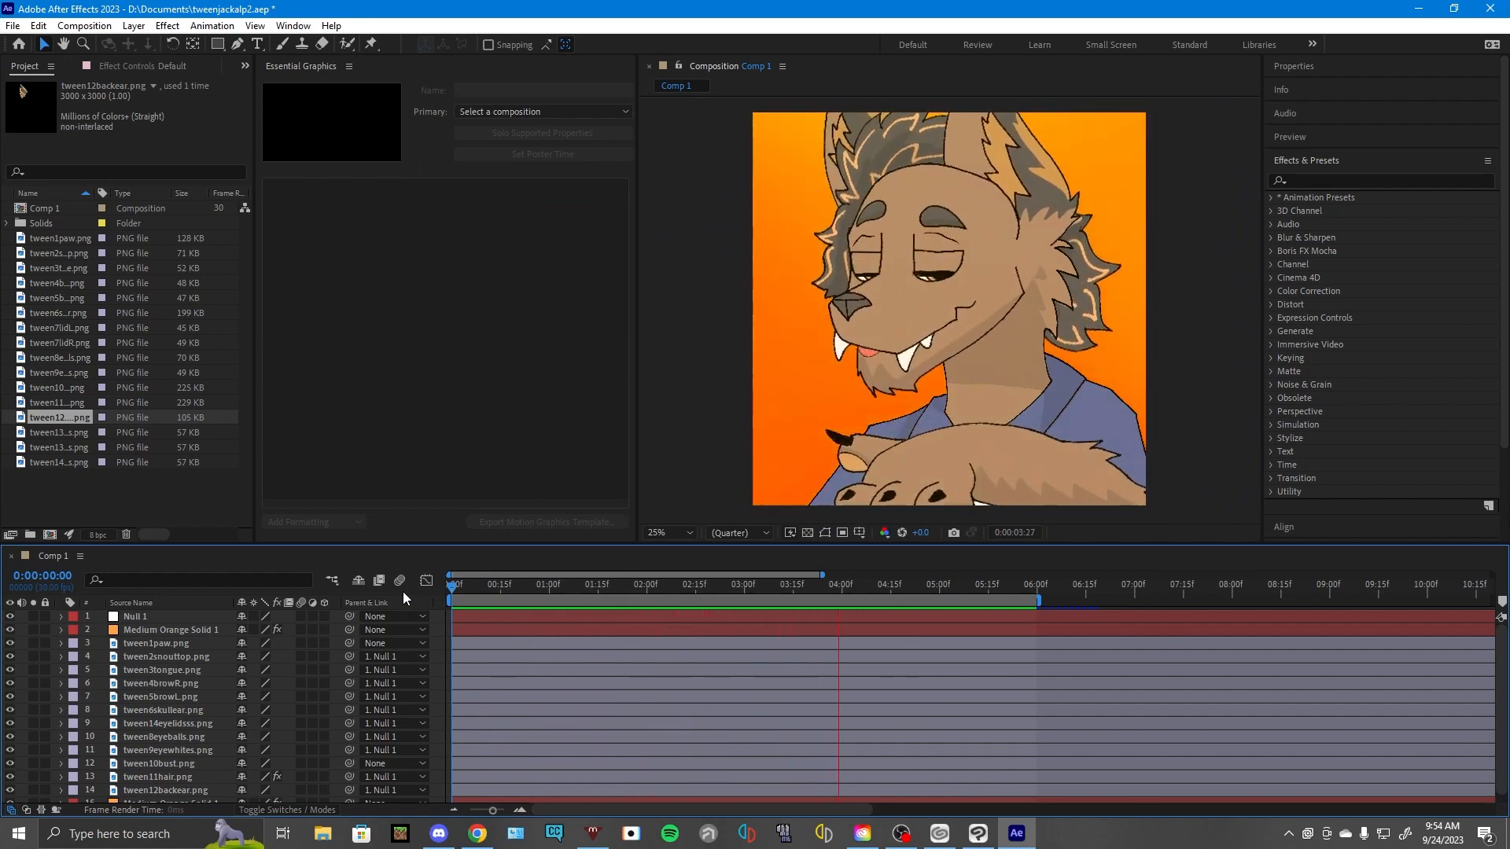
pyautogui.press('space')
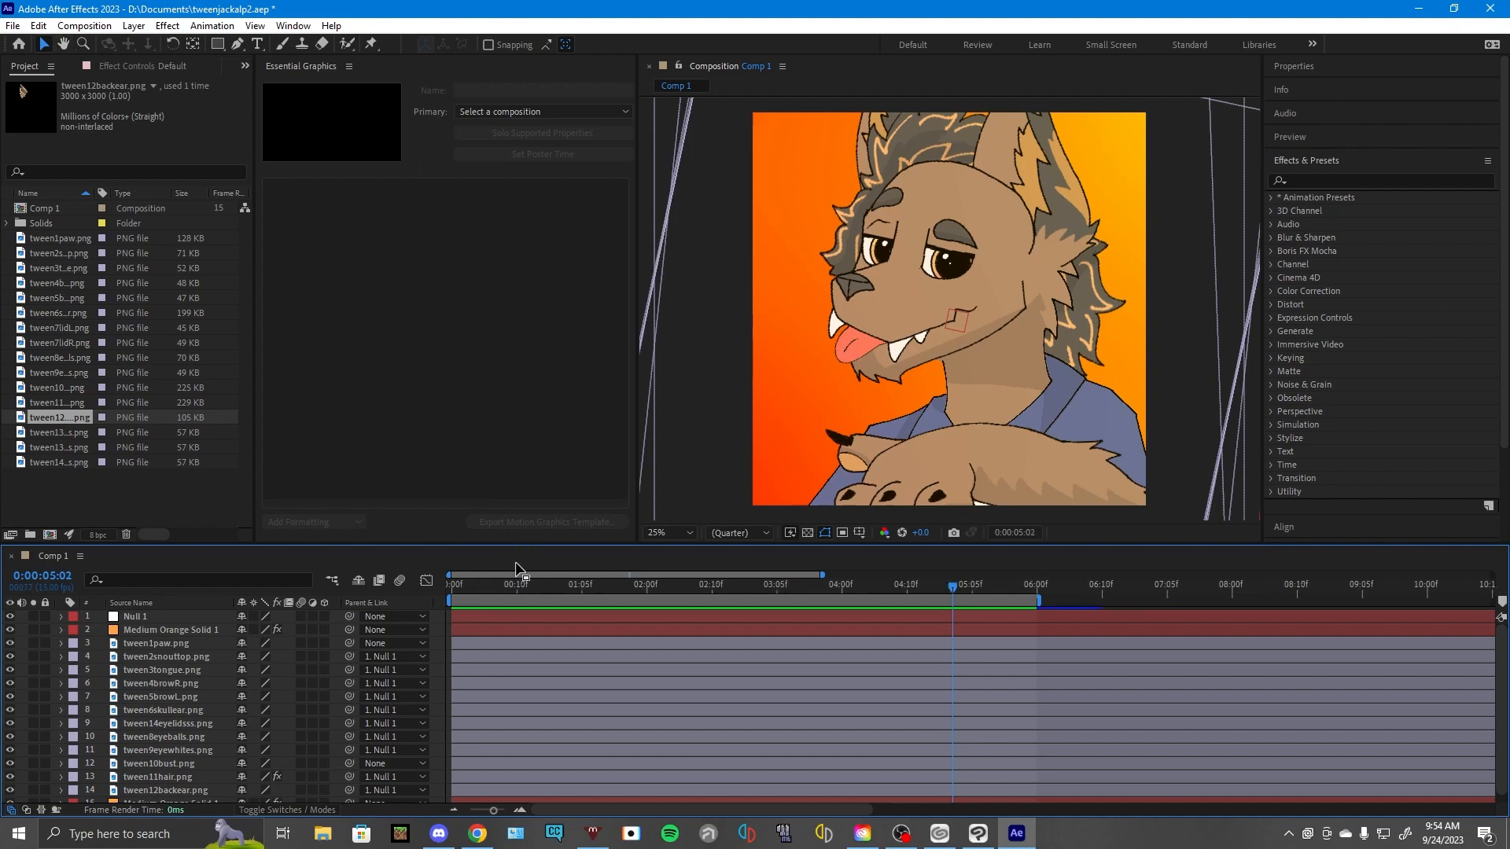
# - Replay Comp 1 from the first frame at 15 frames per second
pyautogui.moveTo(514, 587); pyautogui.dragTo(446, 592)
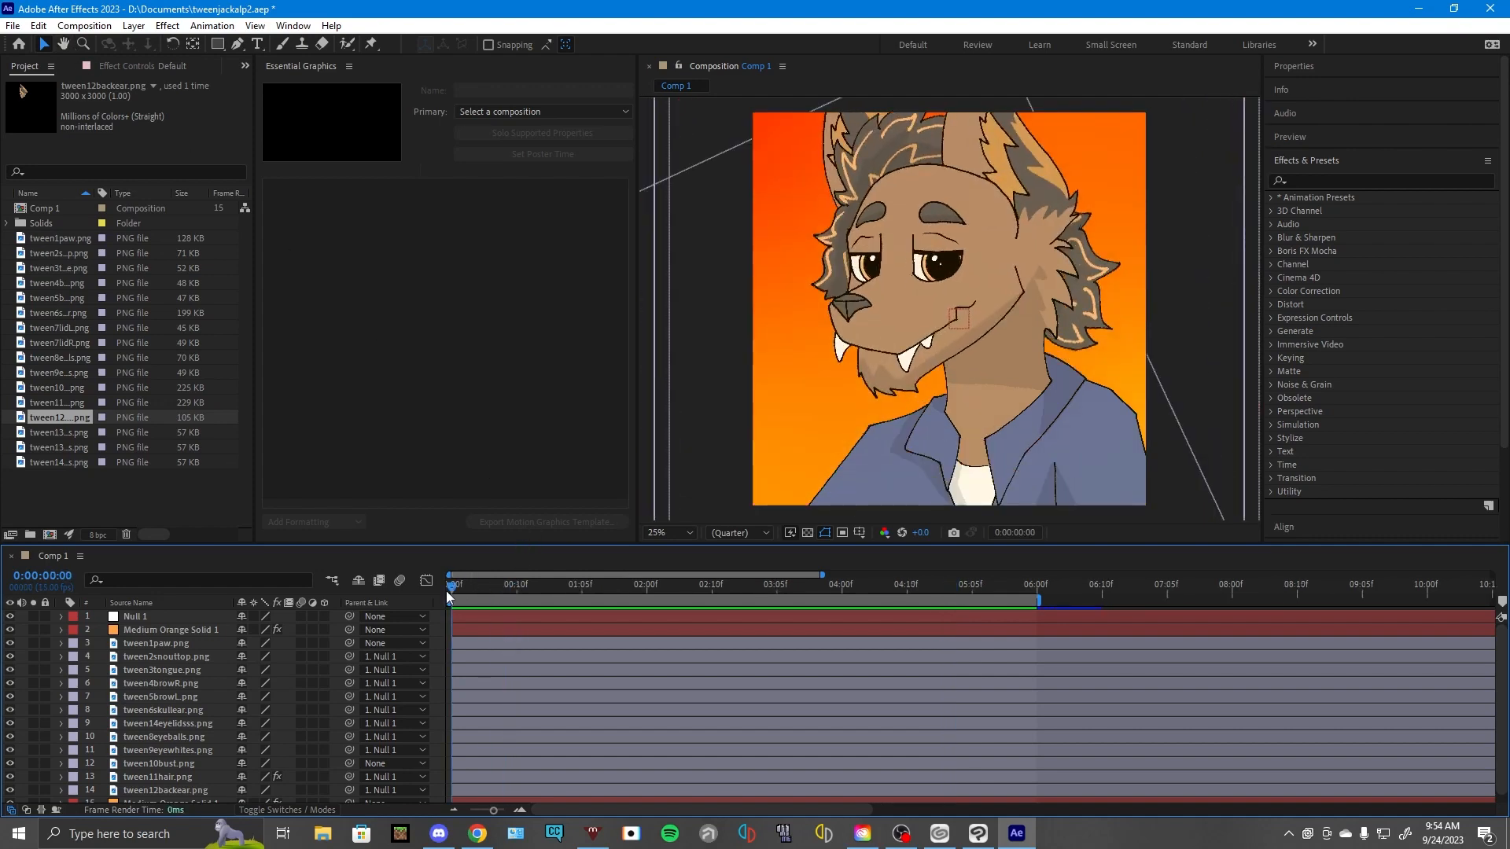
pyautogui.press('space')
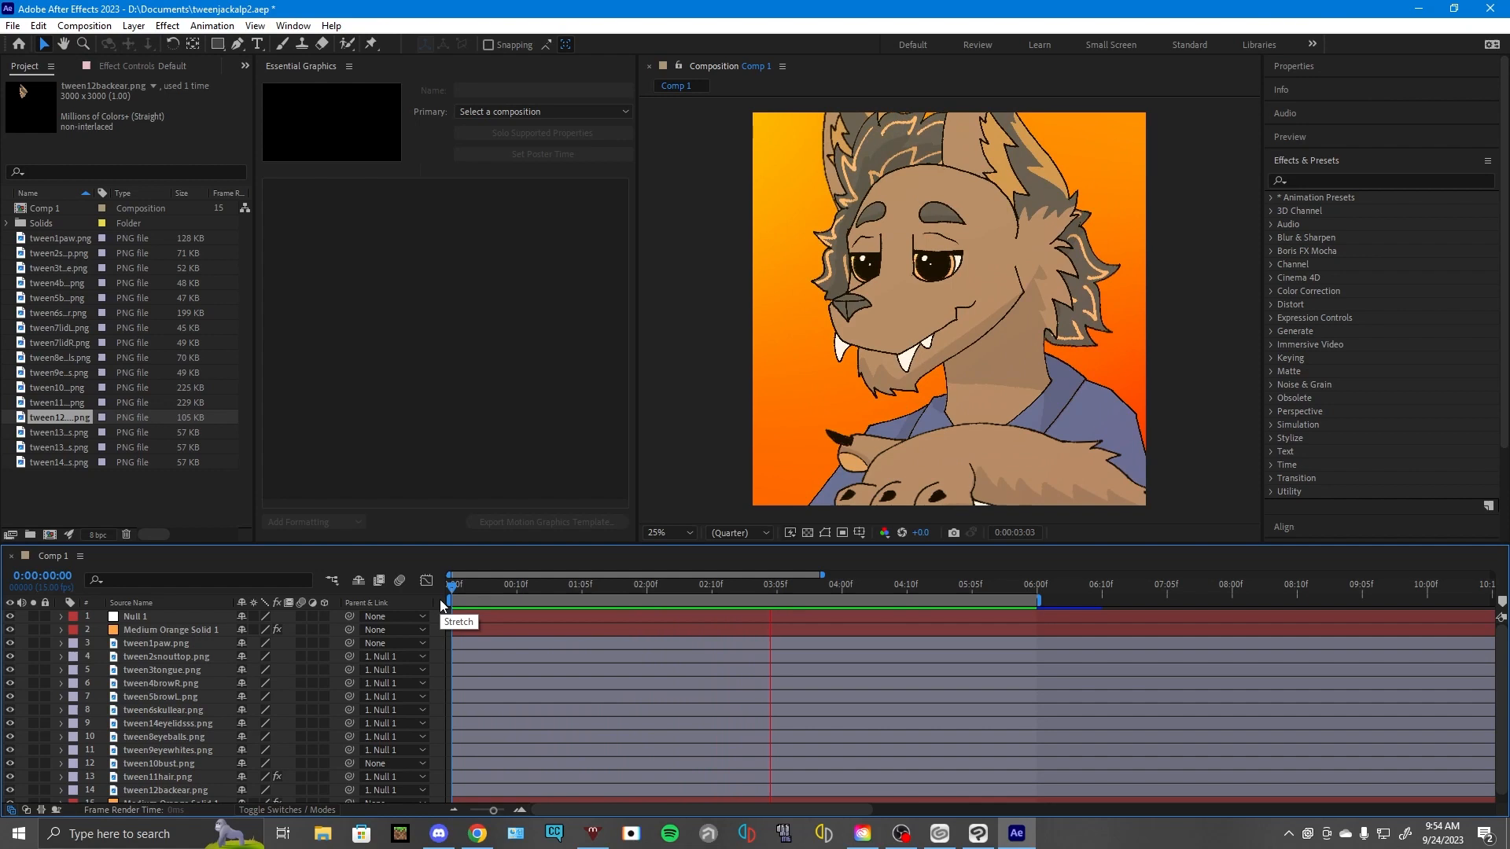
pyautogui.press('space')
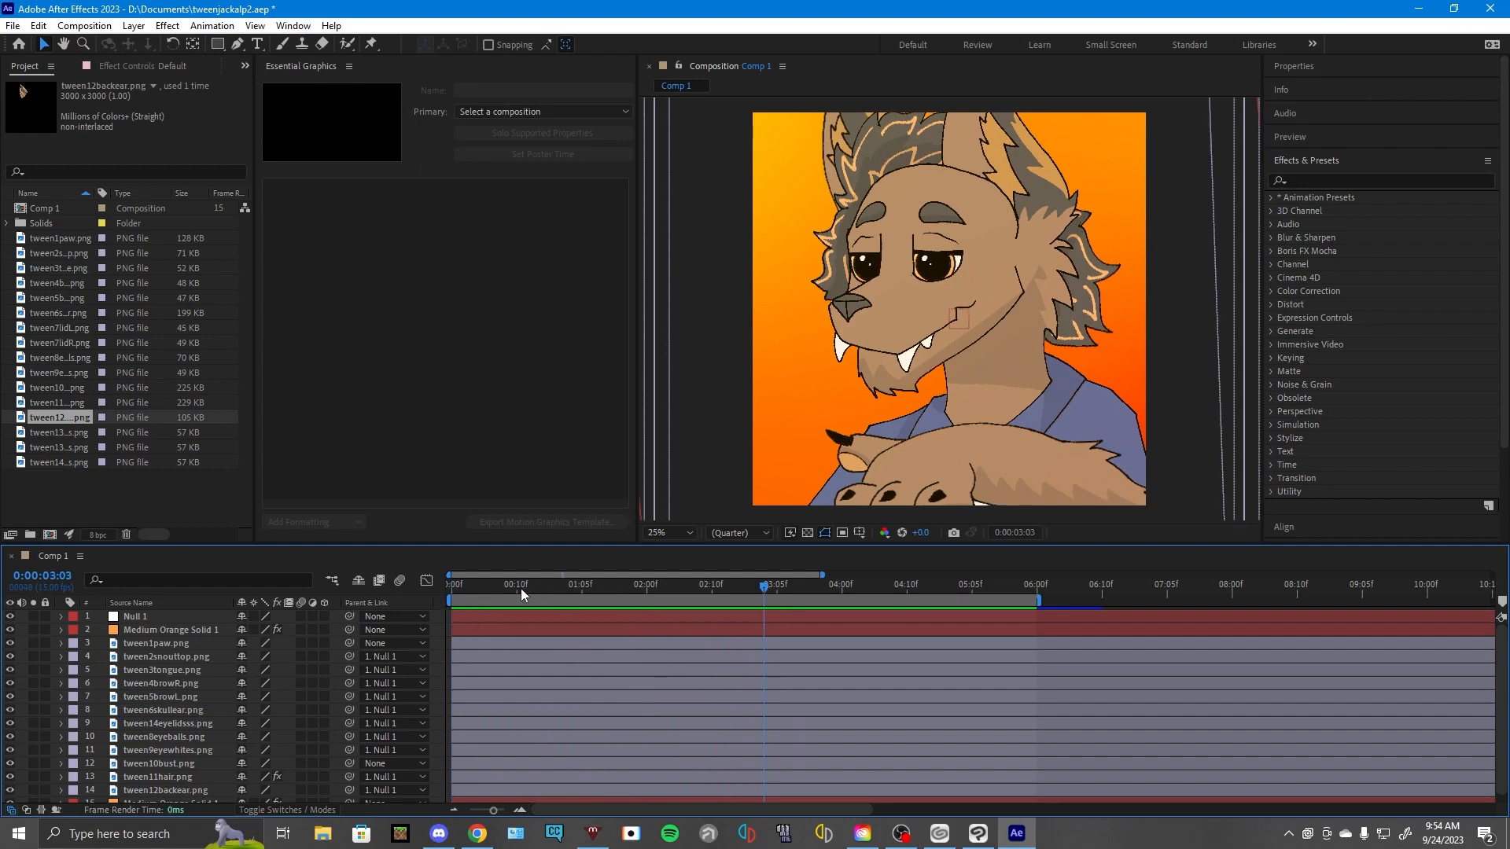
# - Examine the Position and Rotation keyframes of the tween1paw.png layer with the playhead at the first frame
pyautogui.moveTo(521, 589); pyautogui.dragTo(435, 596)
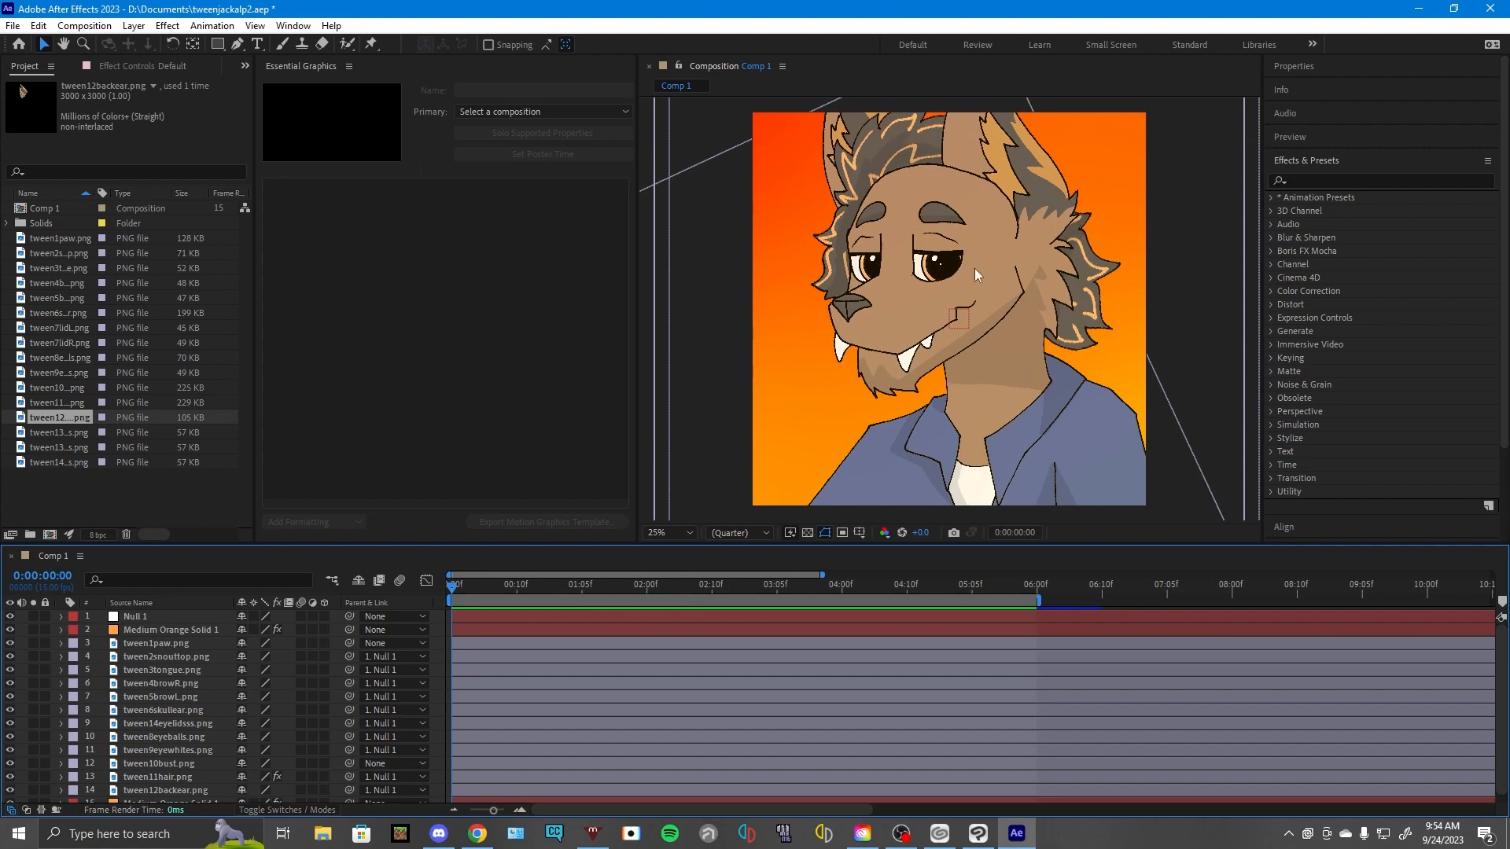
pyautogui.click(62, 643)
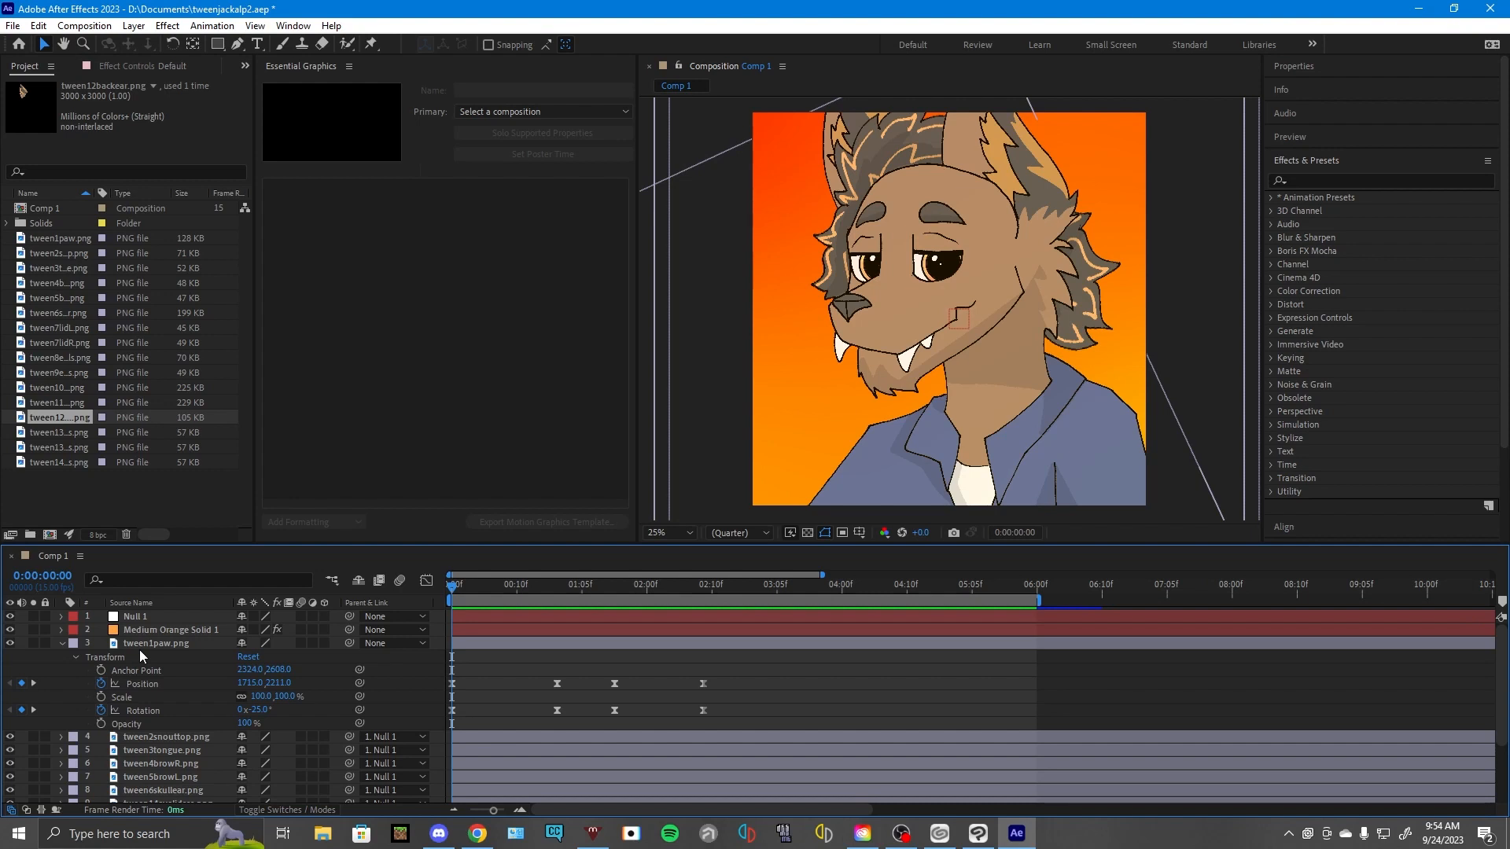
pyautogui.click(61, 643)
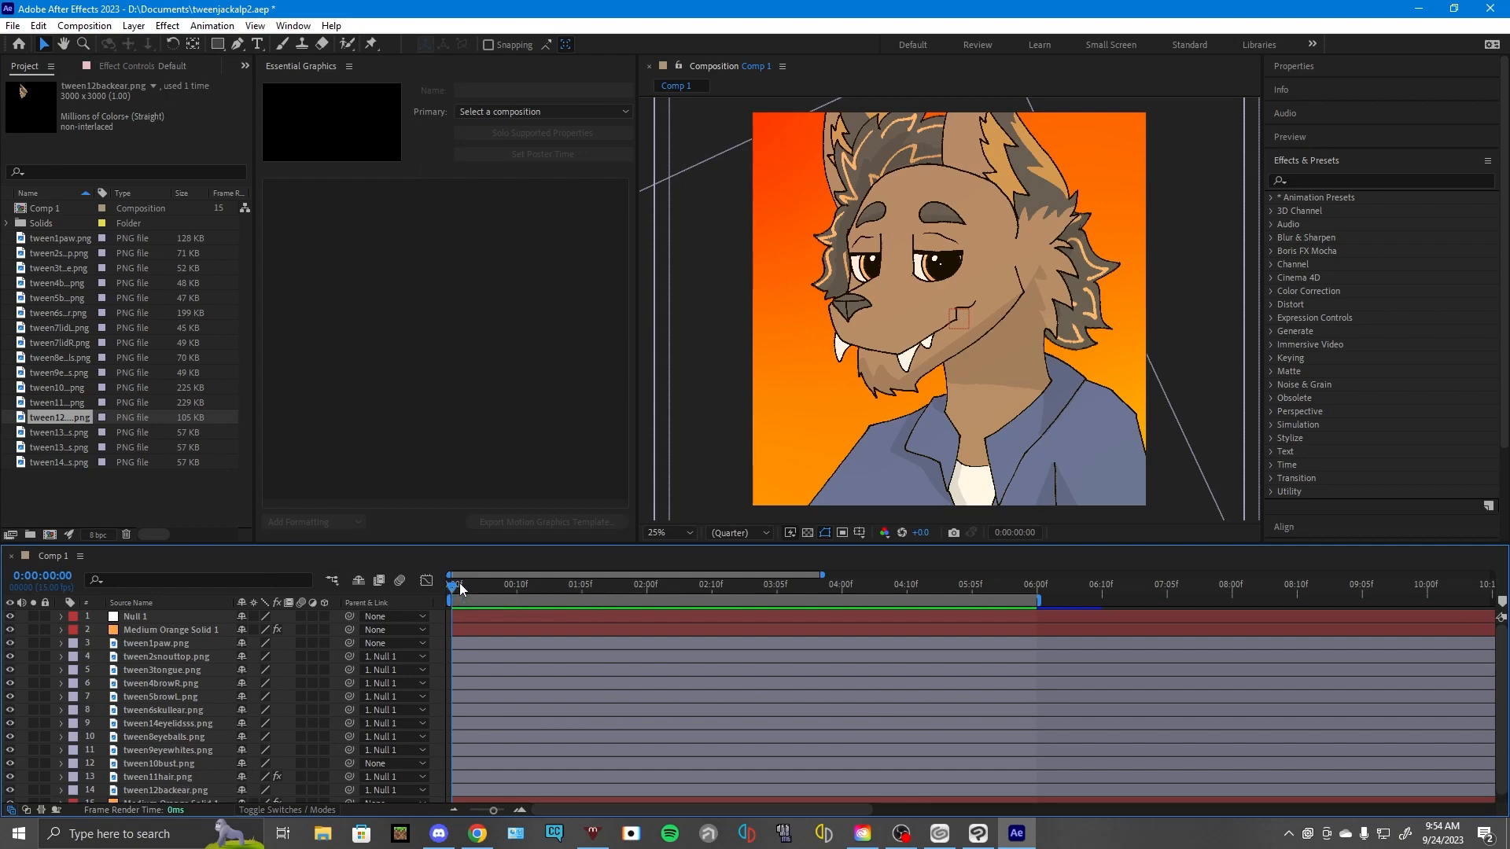
# - Scrub and play the animation around the three-second mark, and scrub back to the opening frames
pyautogui.moveTo(460, 583); pyautogui.dragTo(756, 591)
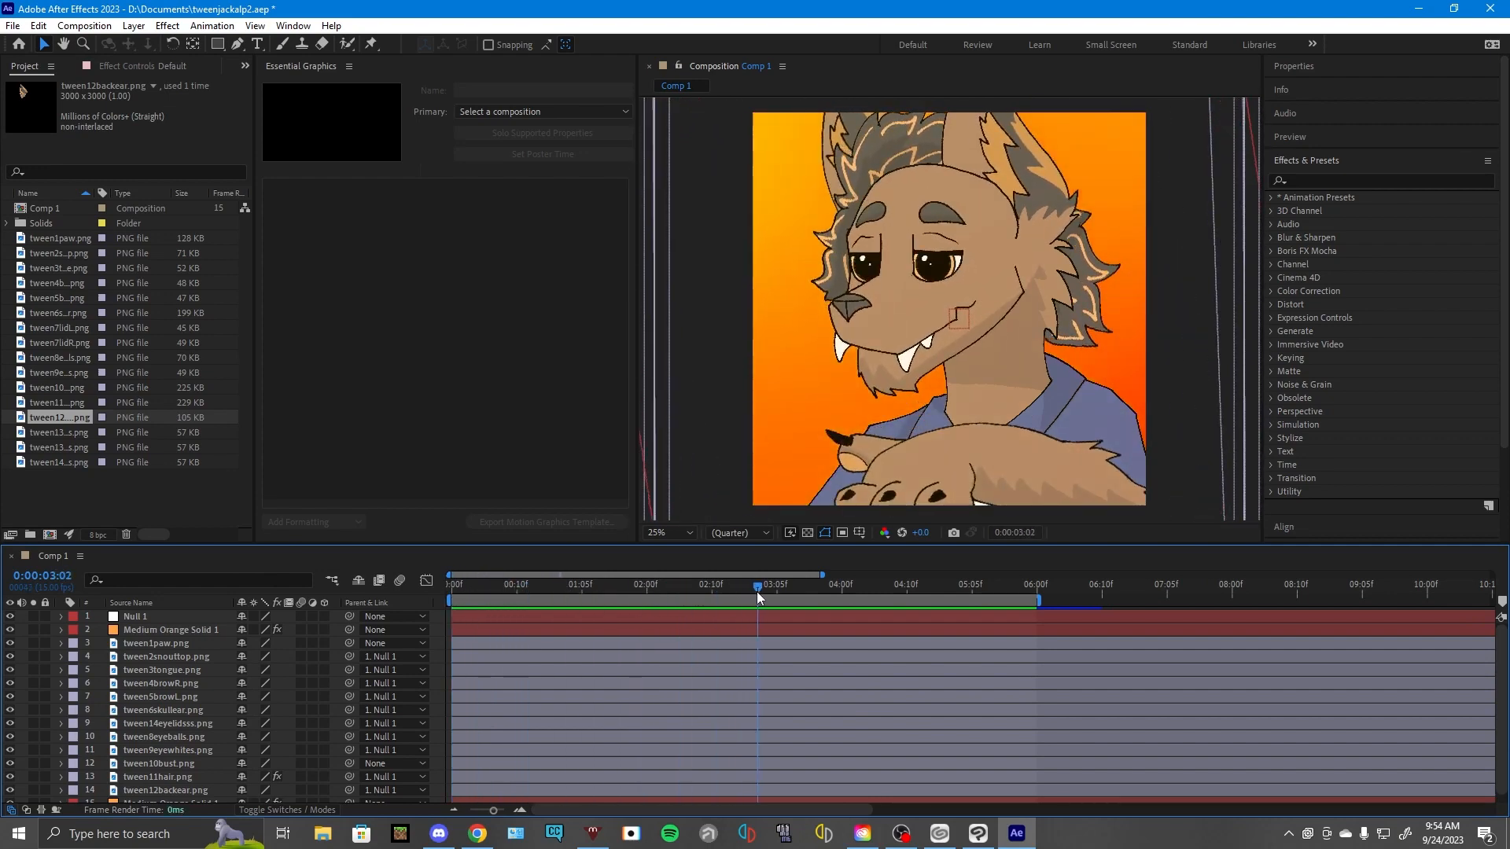
pyautogui.press('space')
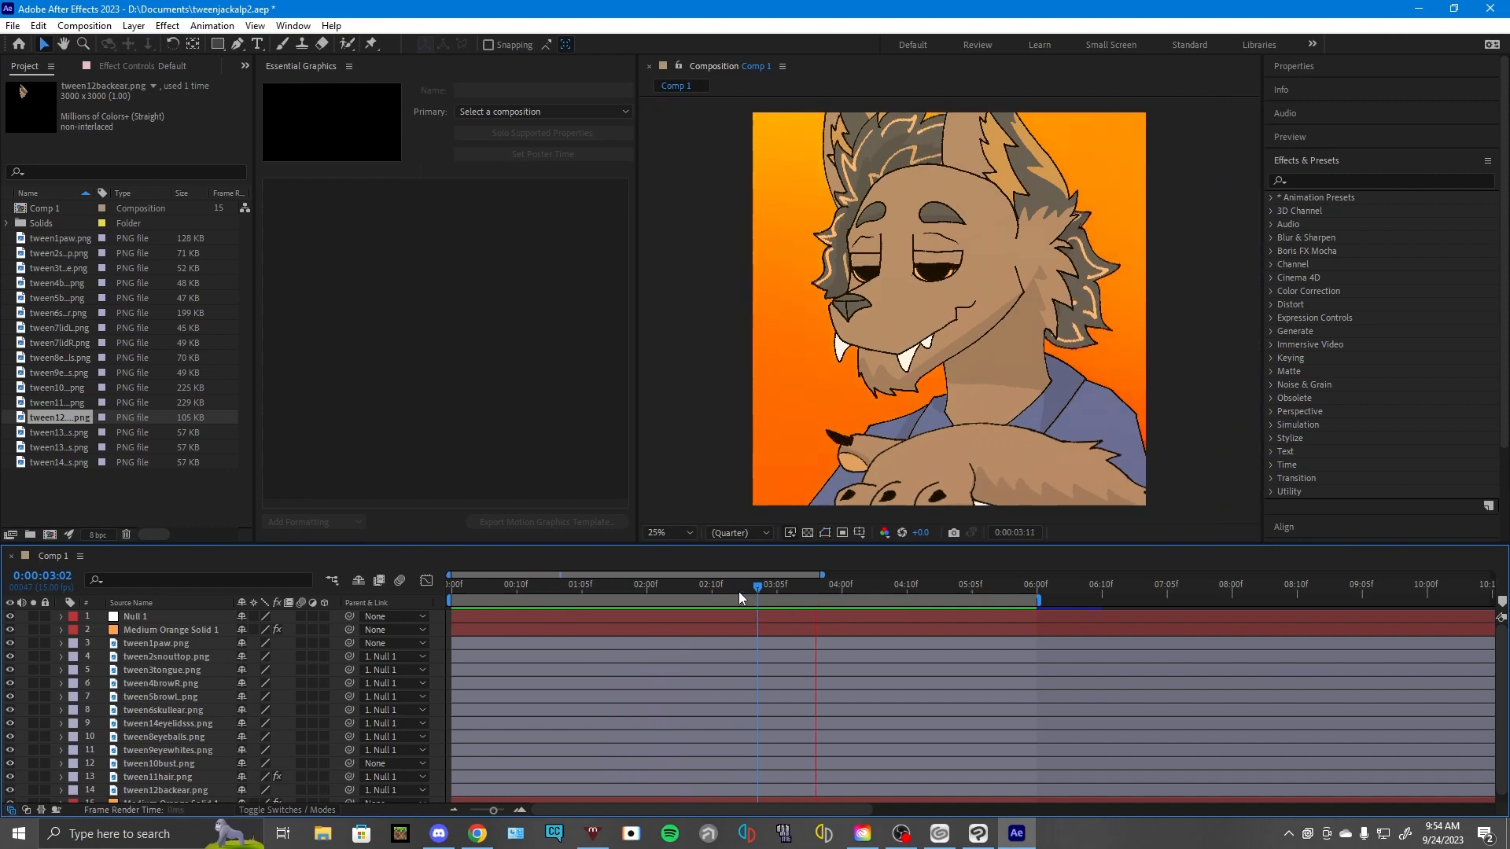
pyautogui.click(739, 591)
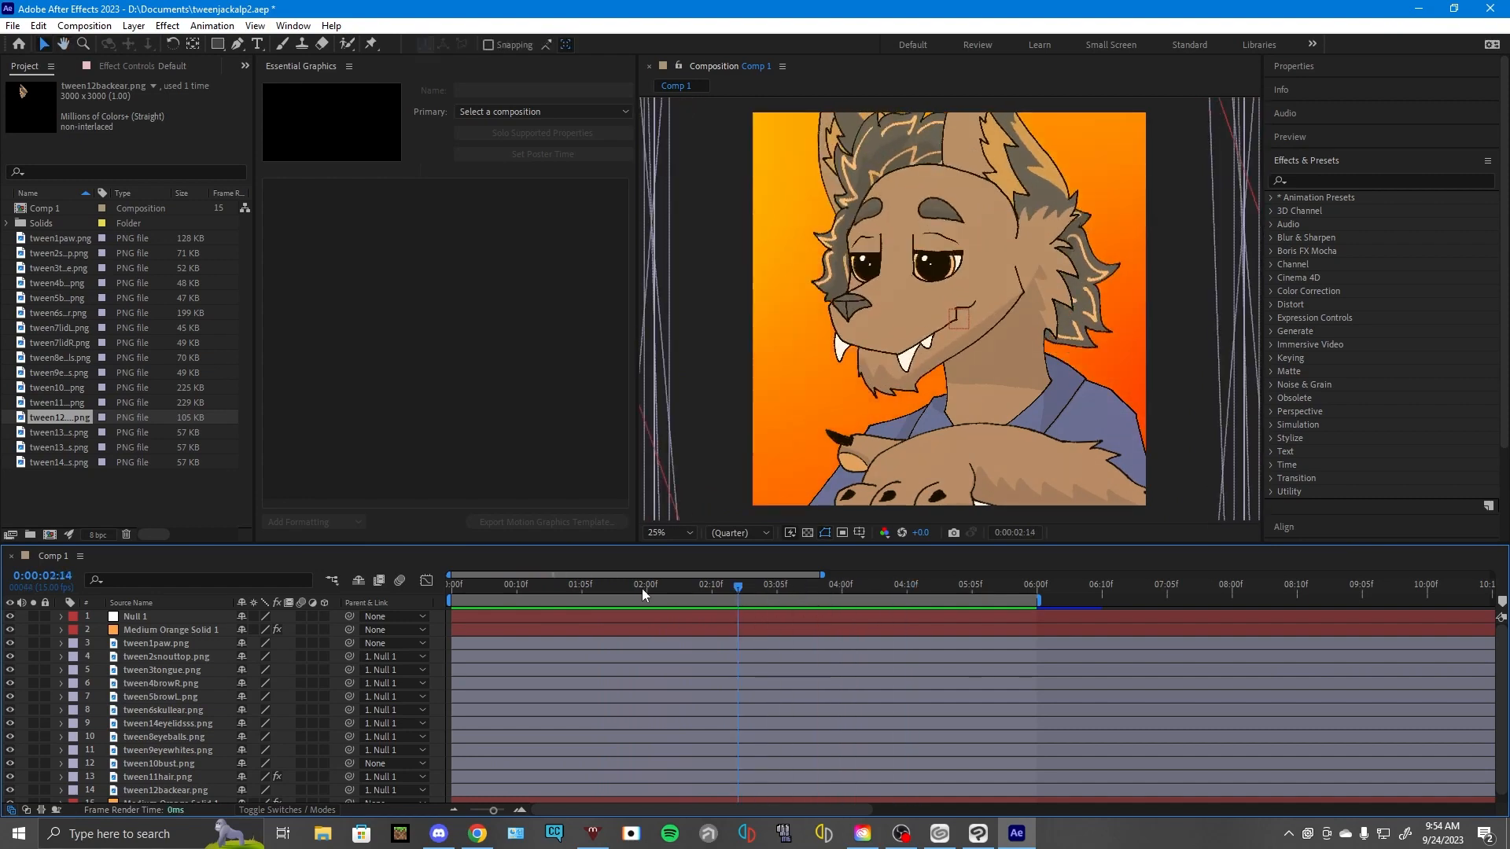
pyautogui.moveTo(642, 588); pyautogui.dragTo(461, 601)
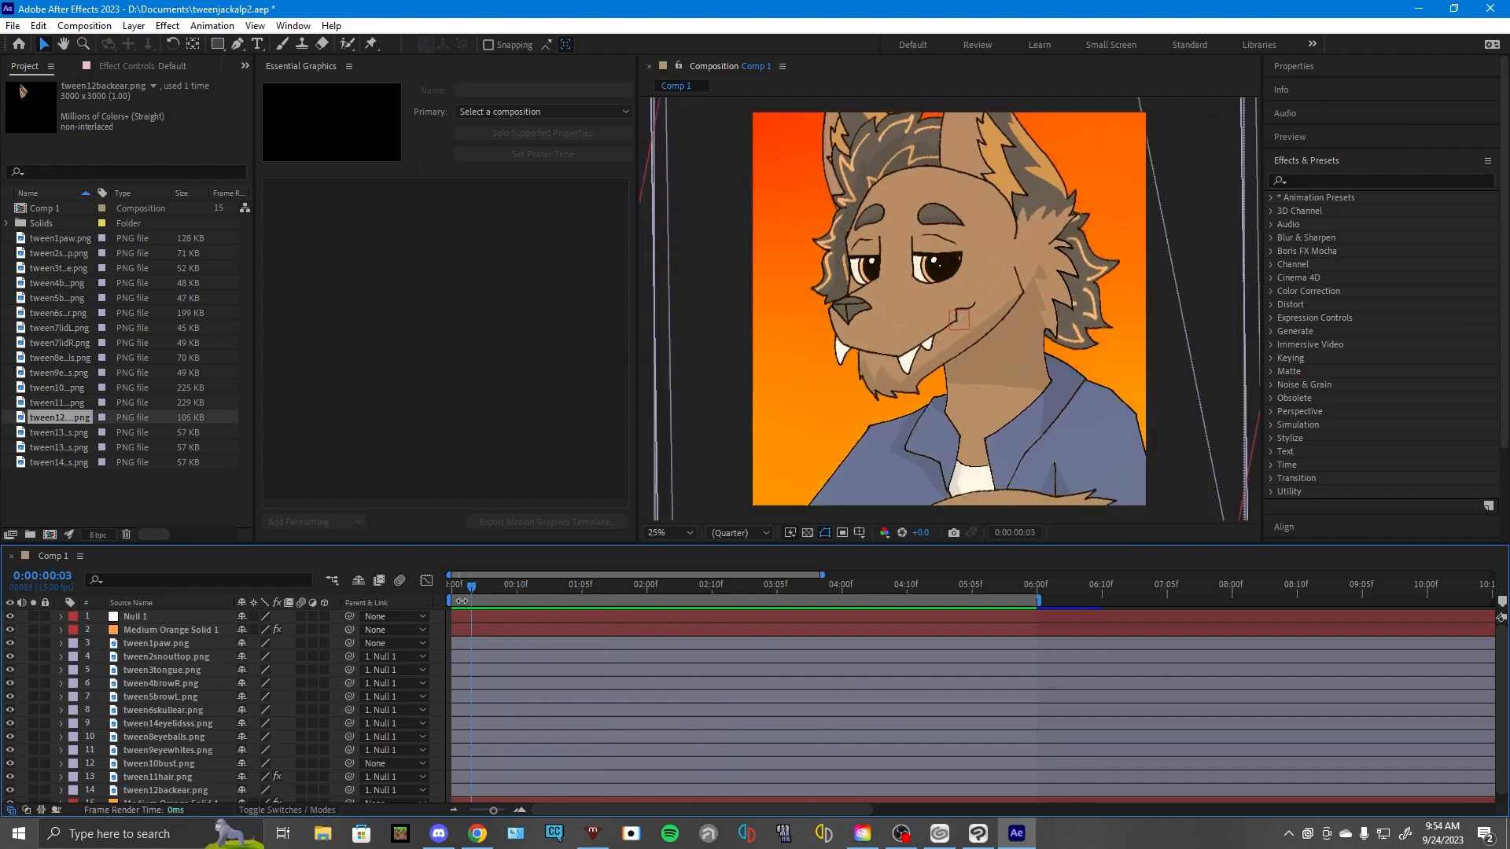
# - Examine the Wave Warp effect settings on the tween11hair.png layer and scrub the timeline to check the hair motion
pyautogui.click(60, 777)
pyautogui.scroll(-2, 168, 776)
pyautogui.click(76, 757)
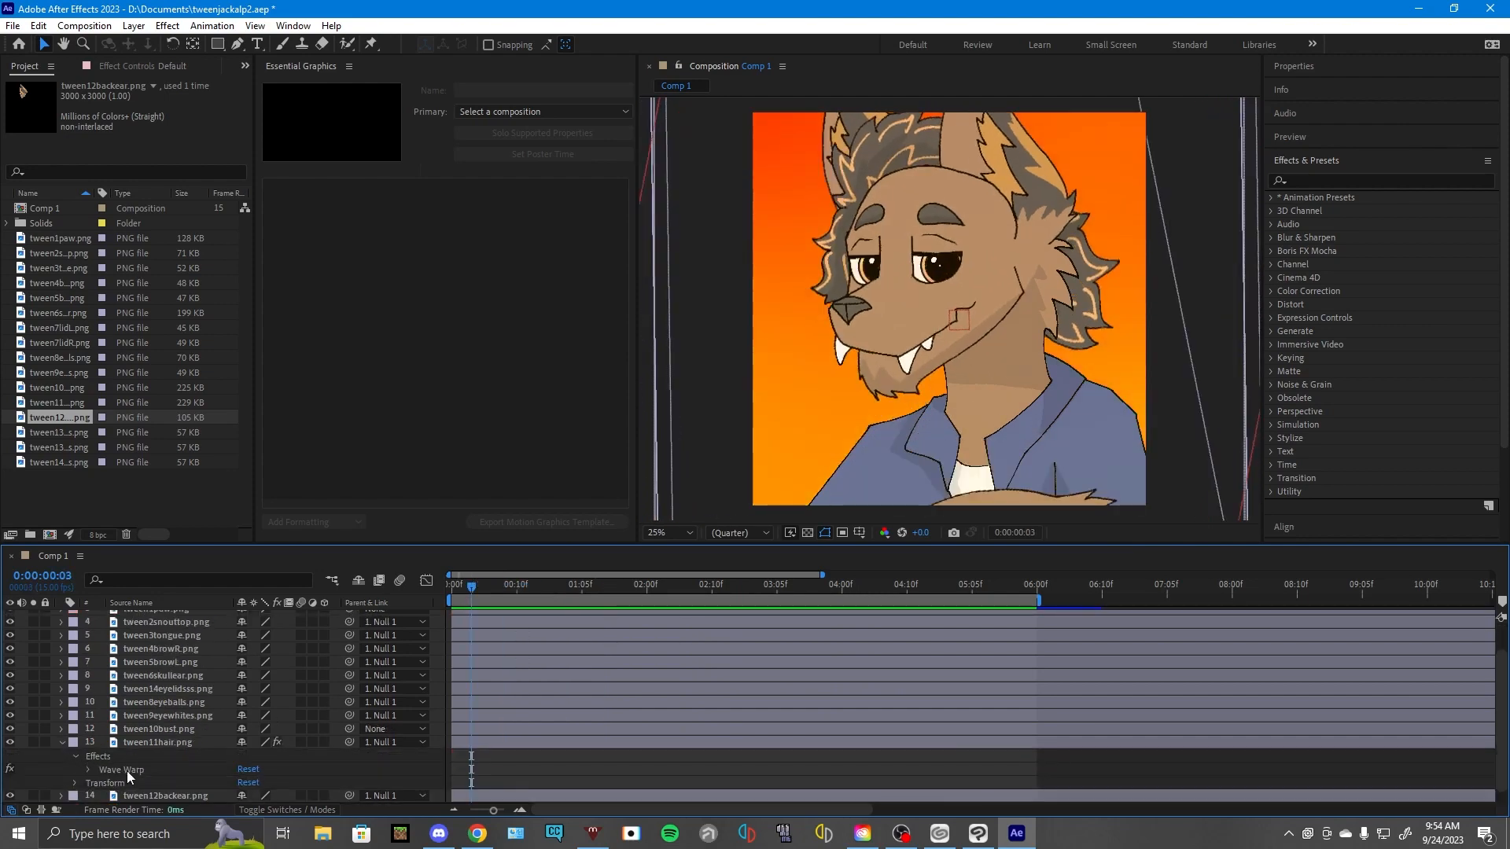
pyautogui.click(87, 770)
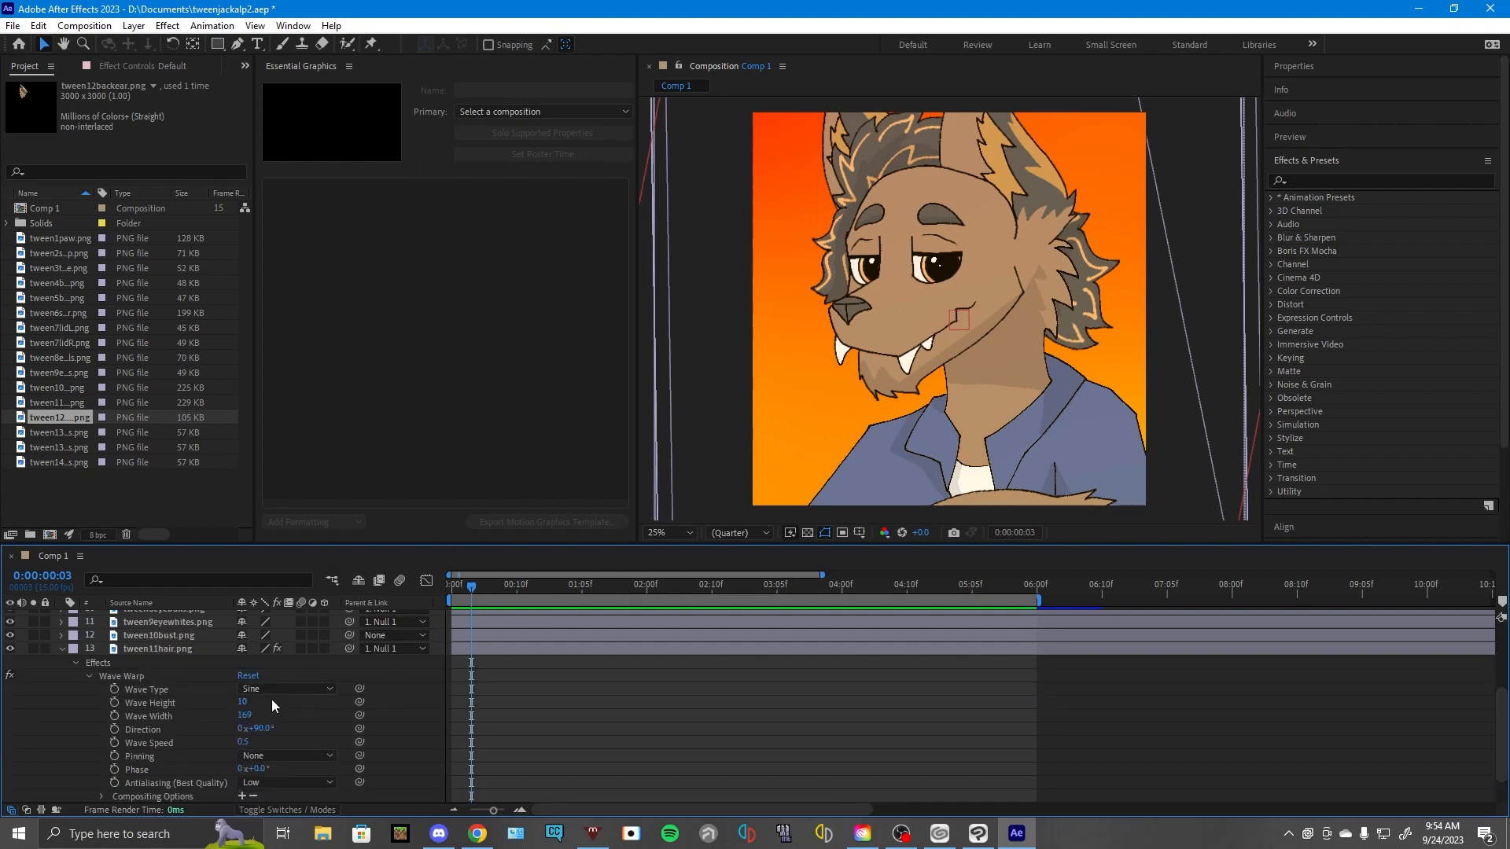
pyautogui.moveTo(483, 602); pyautogui.dragTo(783, 606)
pyautogui.click(63, 649)
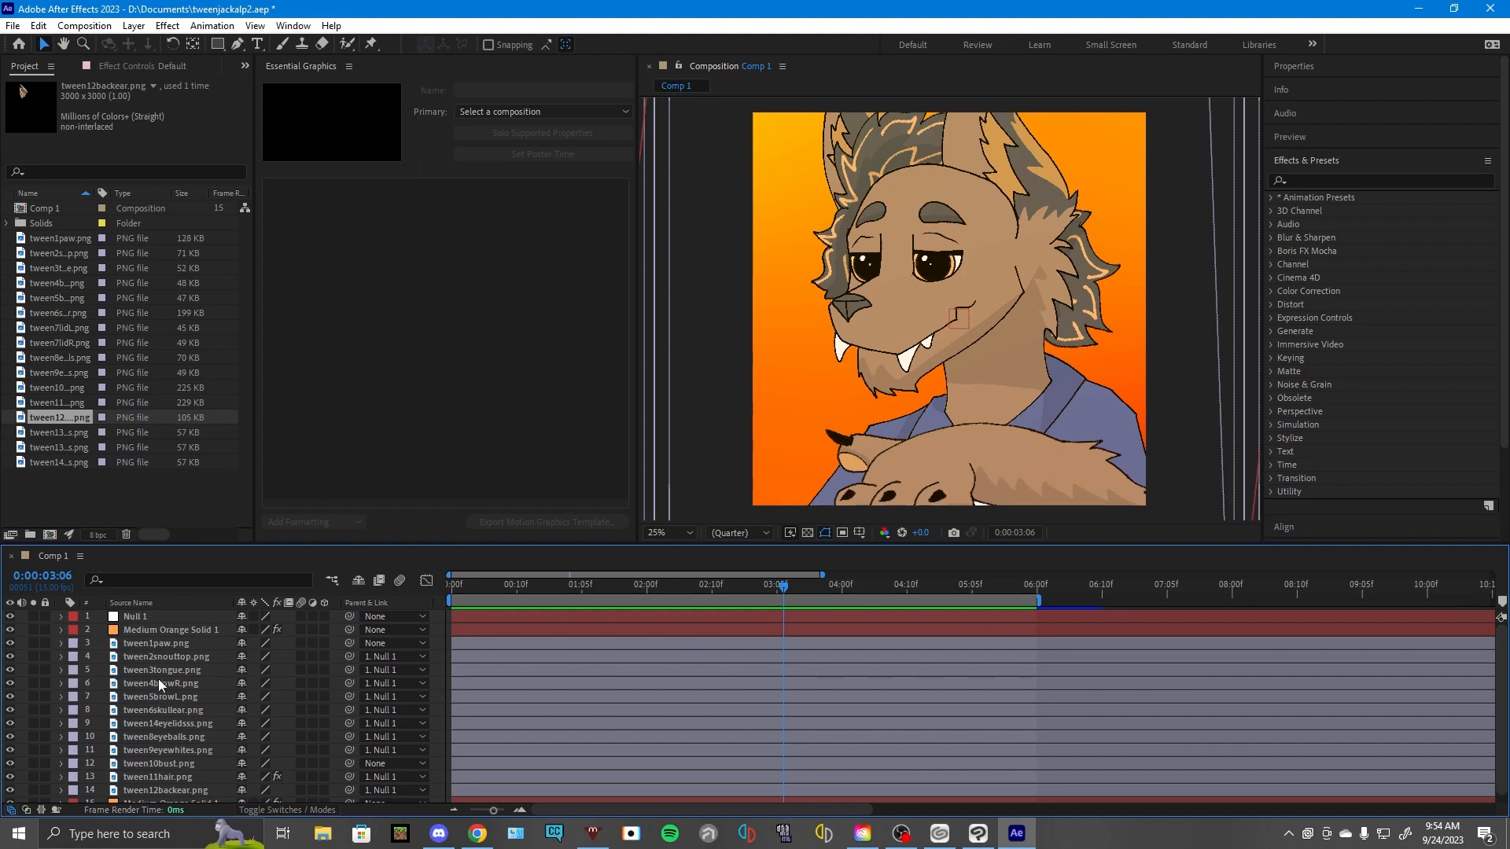
# - Examine the Rotation keyframes of the background Medium Orange Solid 1, layer 15, scrubbing back to the first frame
pyautogui.scroll(-1, 161, 681)
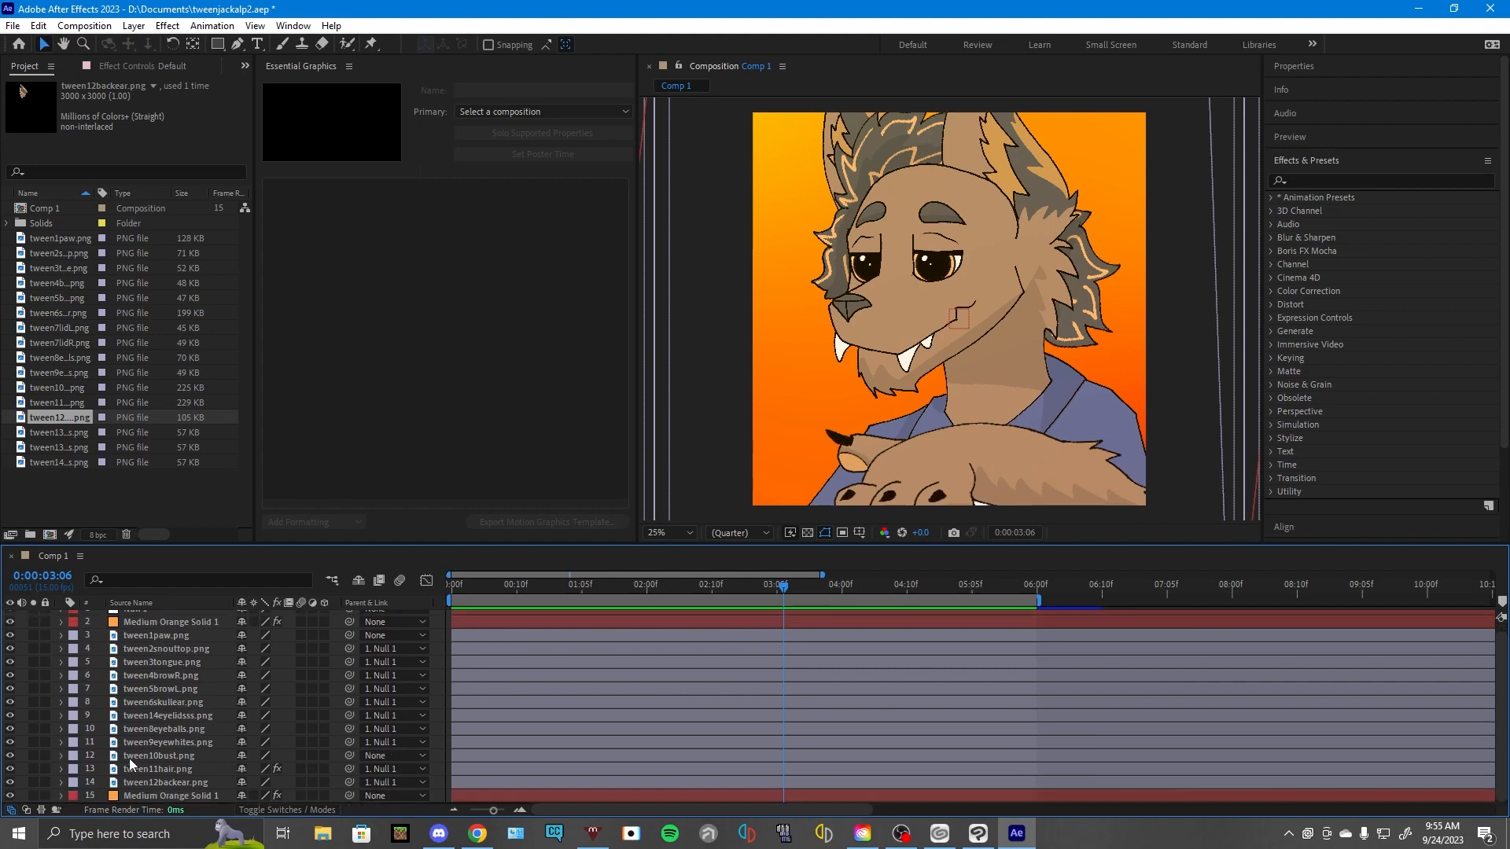
pyautogui.click(61, 796)
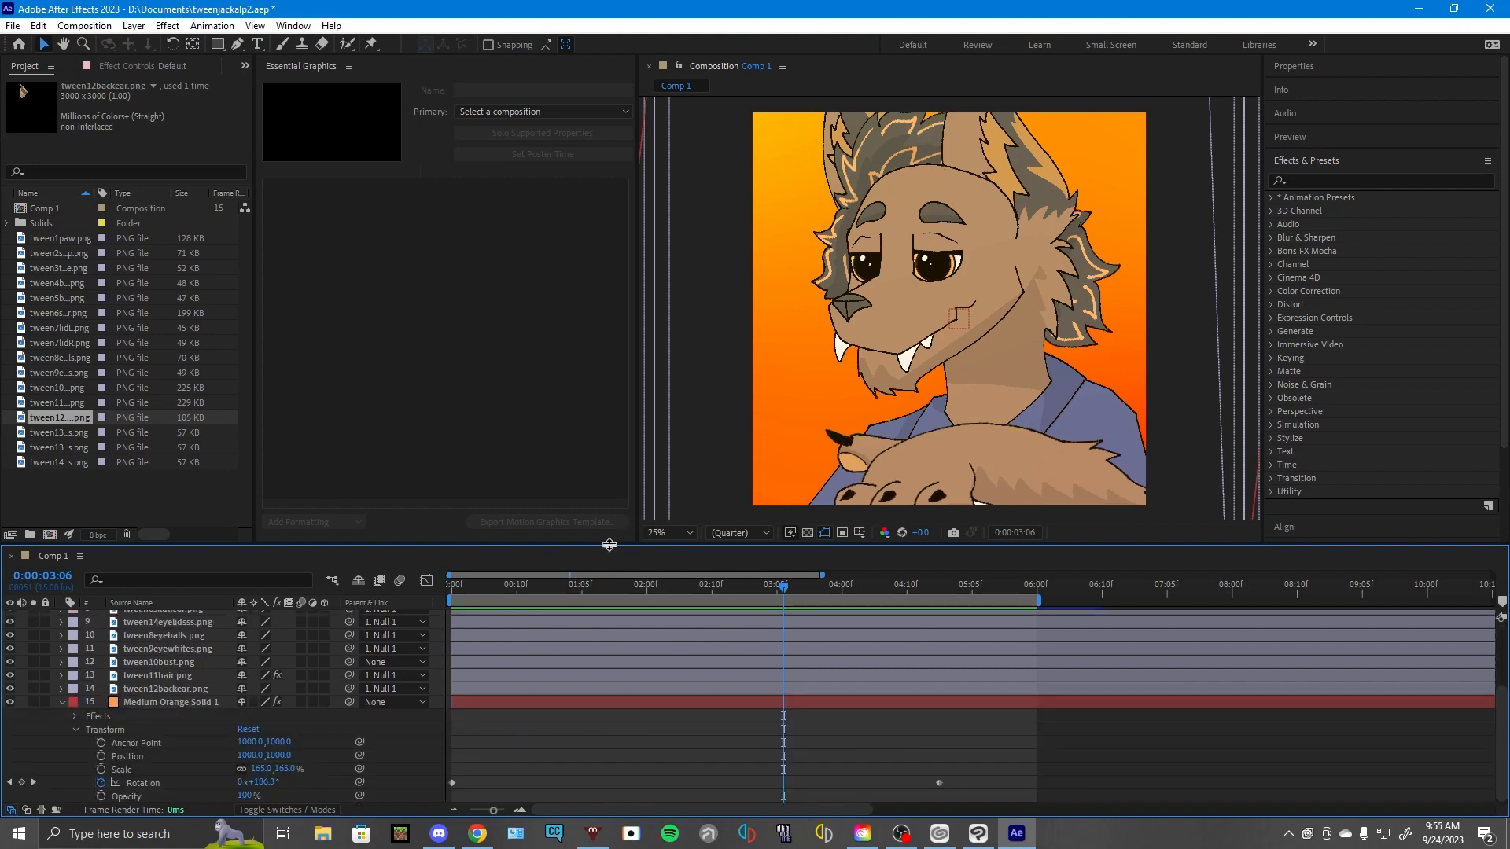
pyautogui.moveTo(457, 586); pyautogui.dragTo(281, 711)
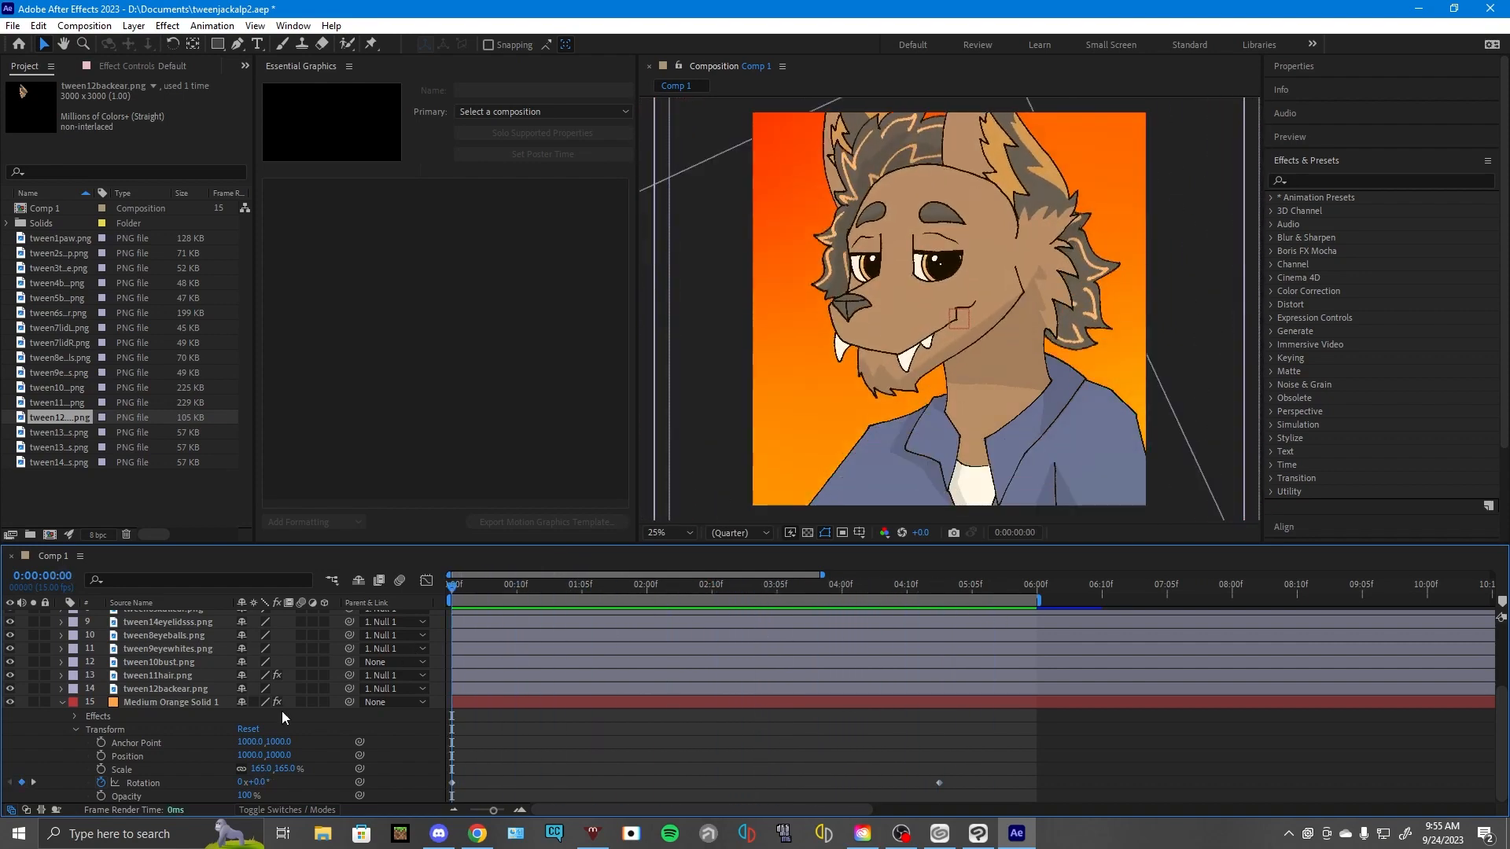
pyautogui.click(63, 703)
pyautogui.moveTo(511, 584); pyautogui.dragTo(375, 591)
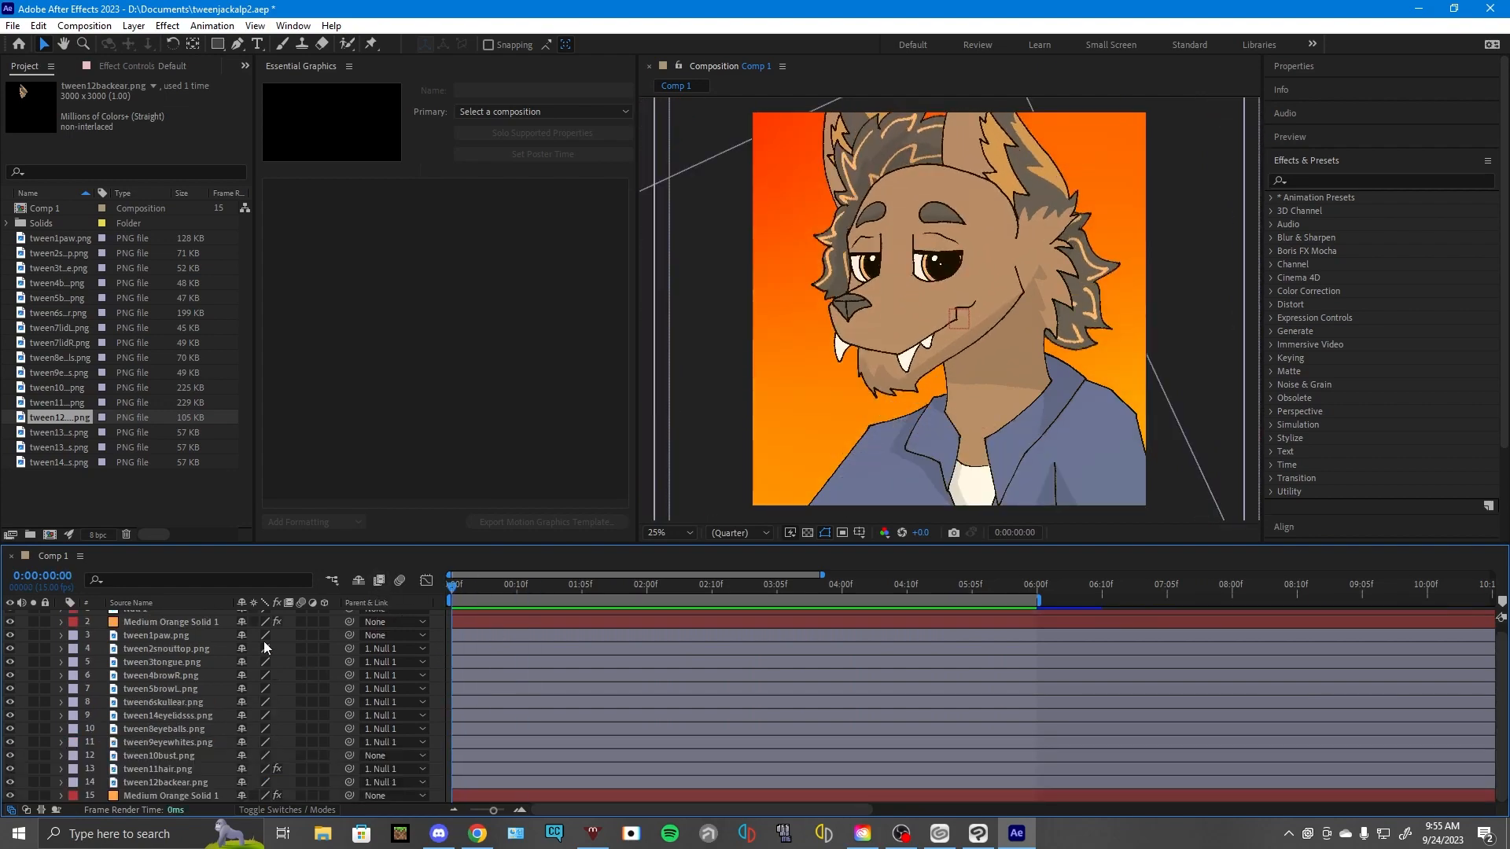
# - Examine the Position and Rotation keyframes of Null 1 and scrub the timeline to review the head movement
pyautogui.scroll(1, 153, 659)
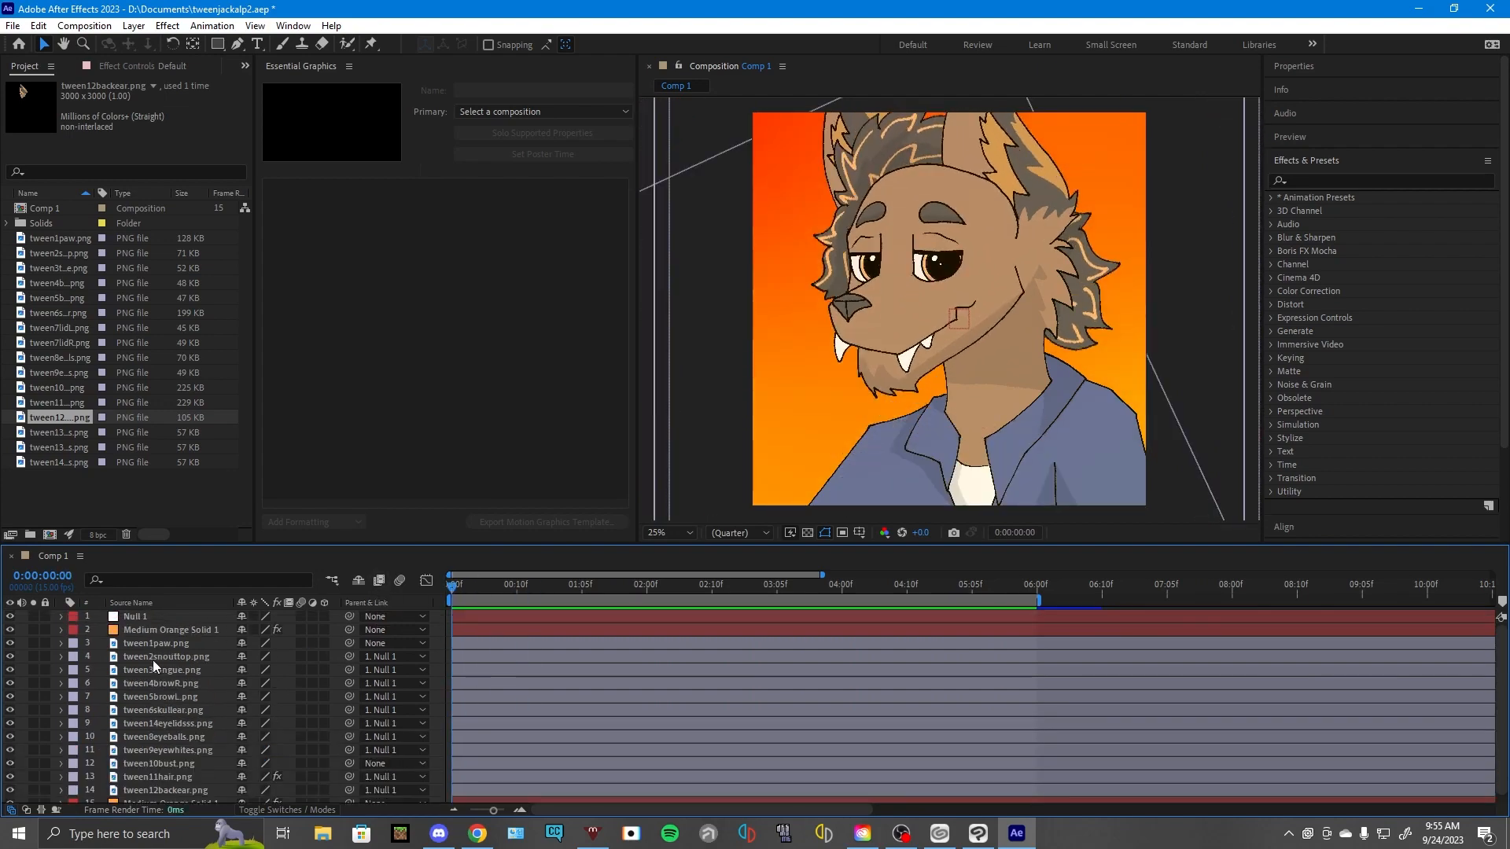
pyautogui.click(59, 619)
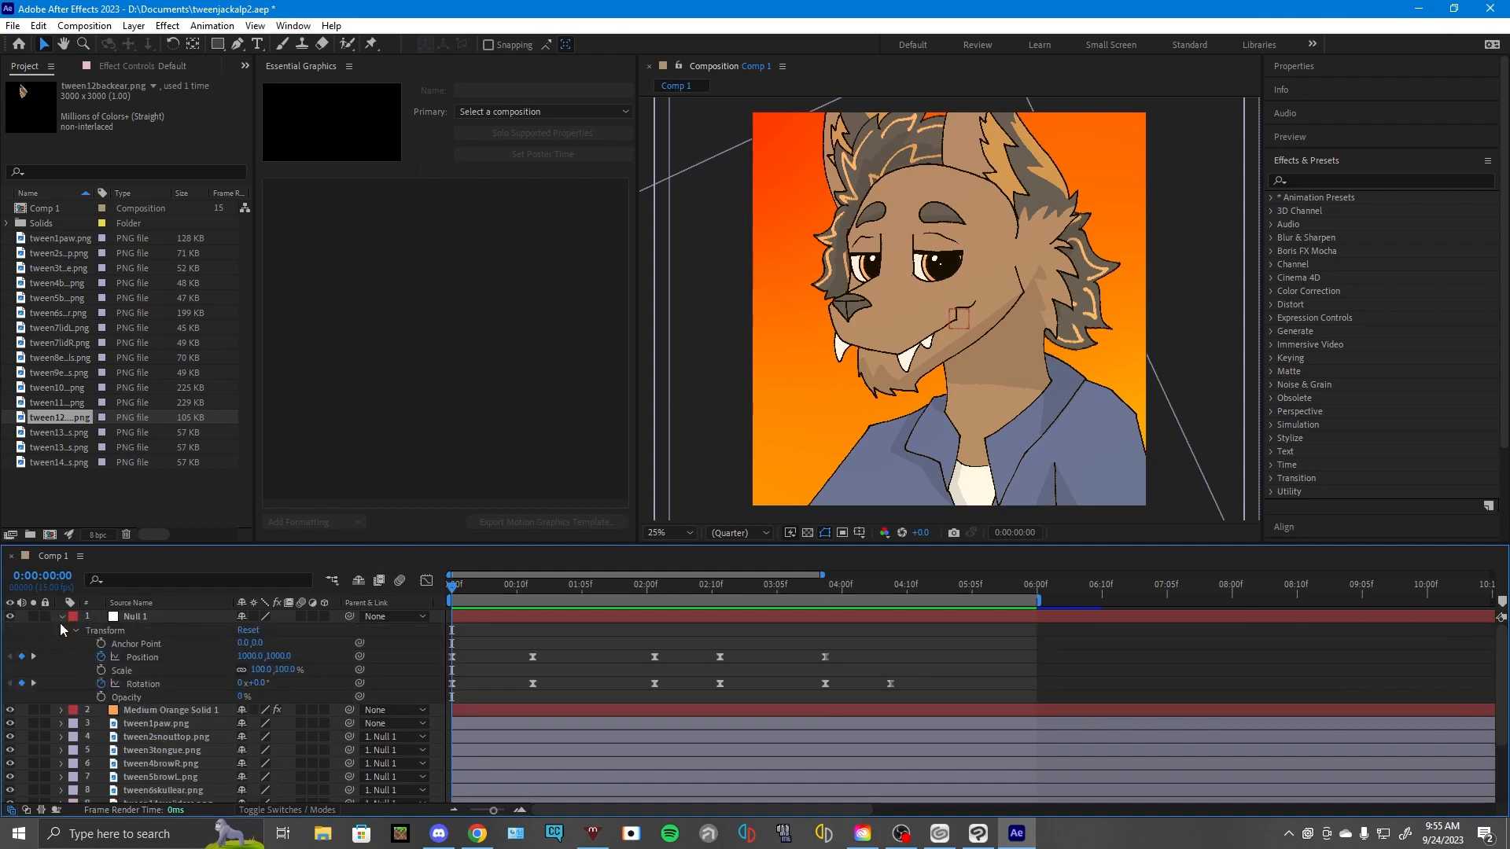
pyautogui.click(60, 621)
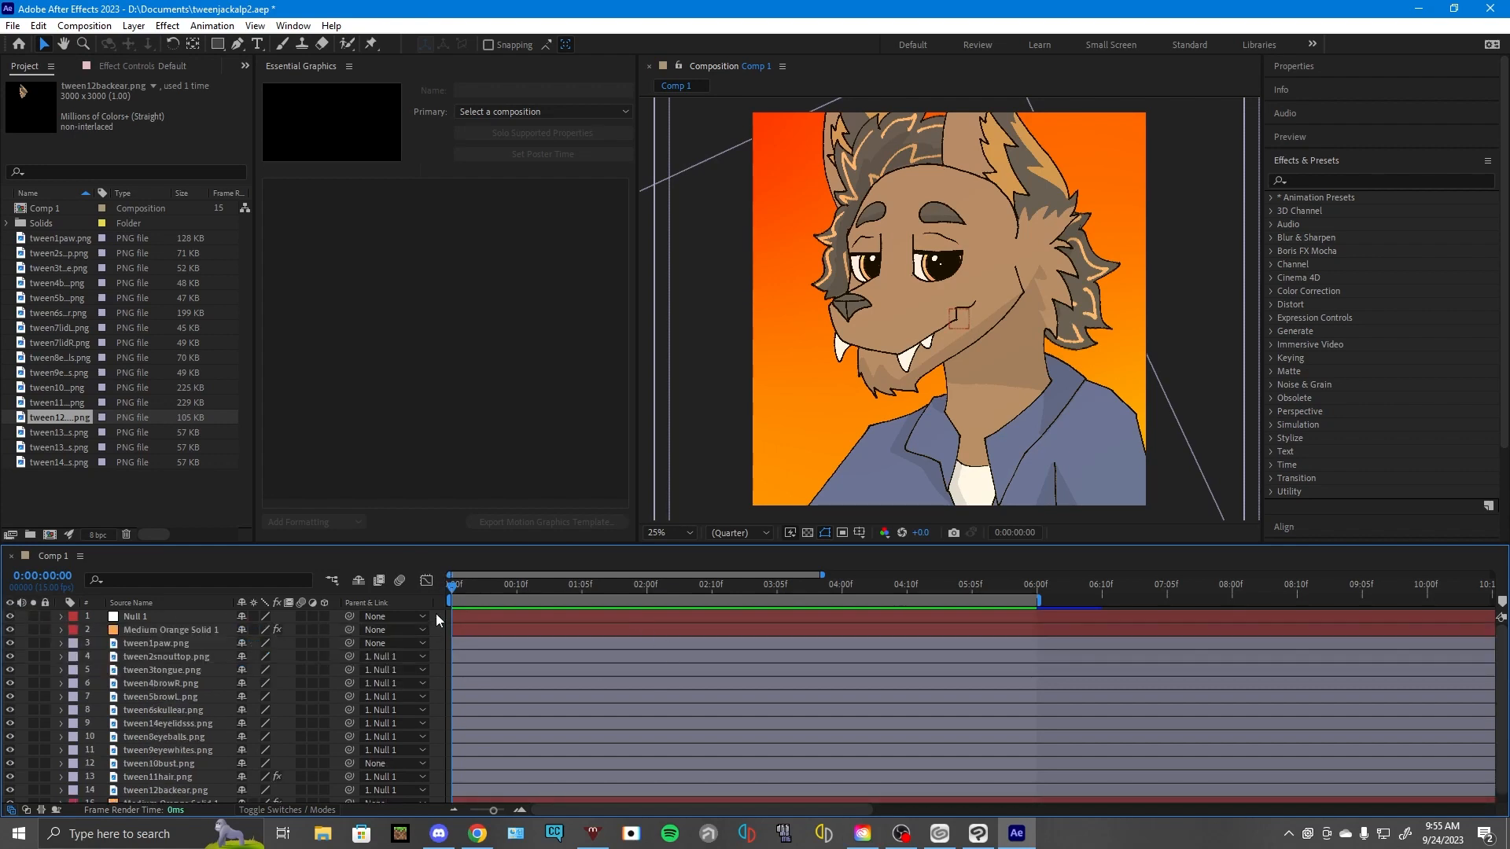
pyautogui.moveTo(453, 586); pyautogui.dragTo(871, 587)
pyautogui.moveTo(942, 588); pyautogui.dragTo(764, 586)
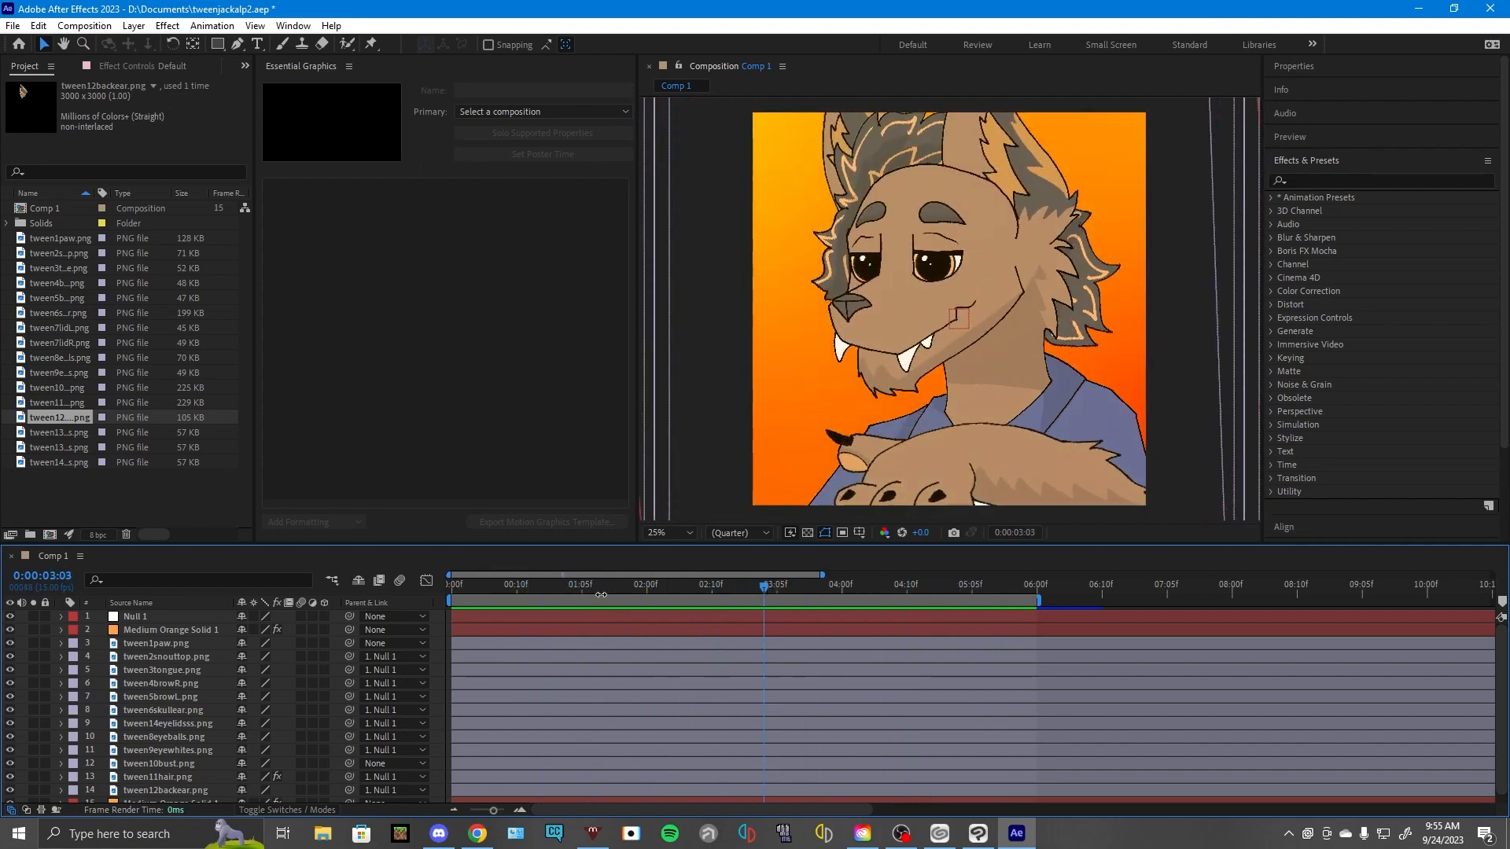
# - Try moving the tween6skullear.png layer by itself on the canvas, and undo the move
pyautogui.click(173, 711)
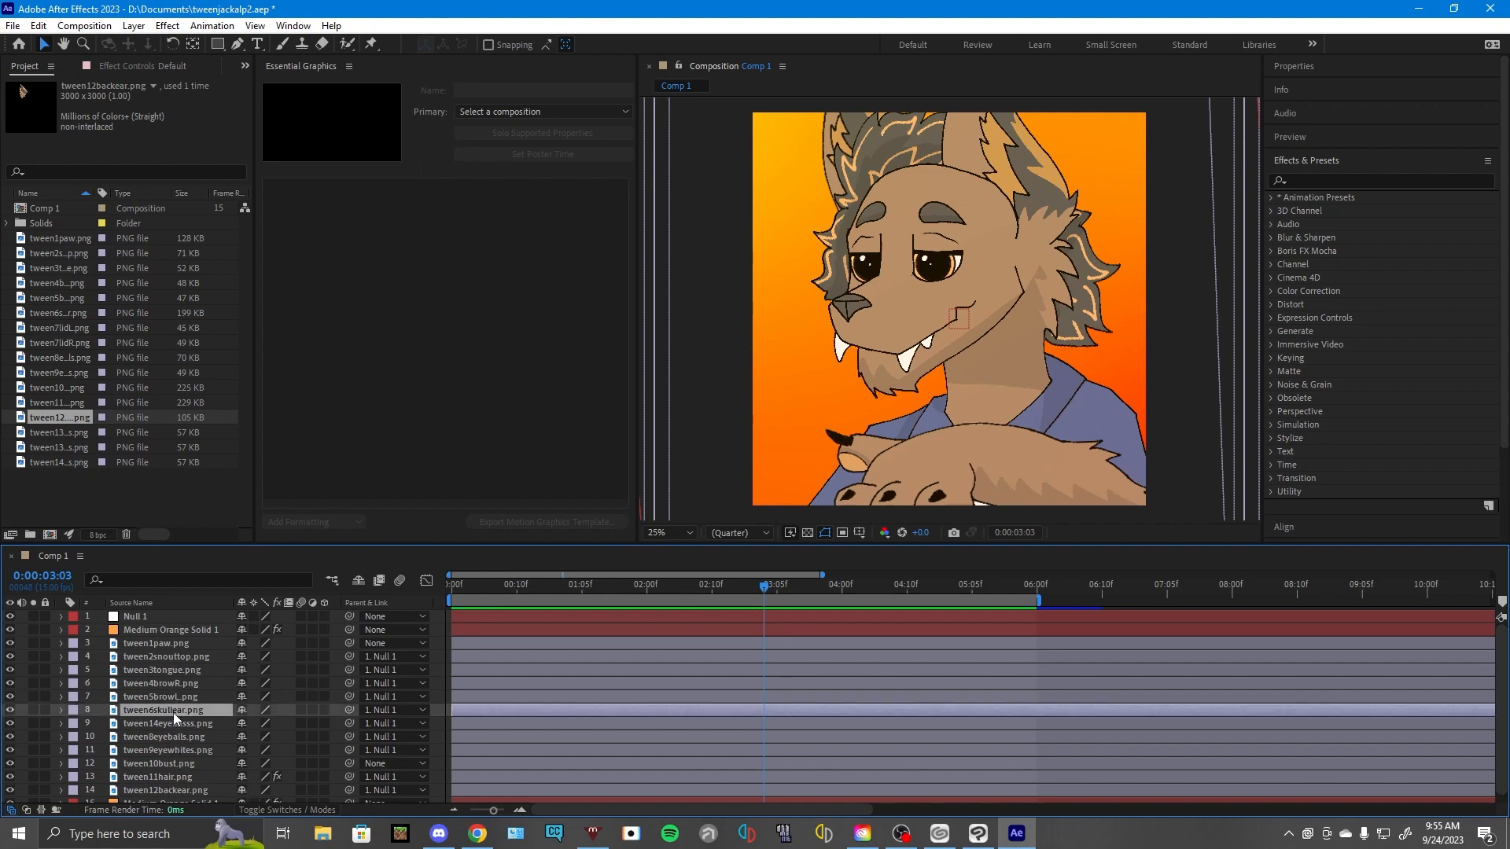
pyautogui.moveTo(902, 308); pyautogui.dragTo(861, 341)
pyautogui.hotkey('ctrl', 'z')
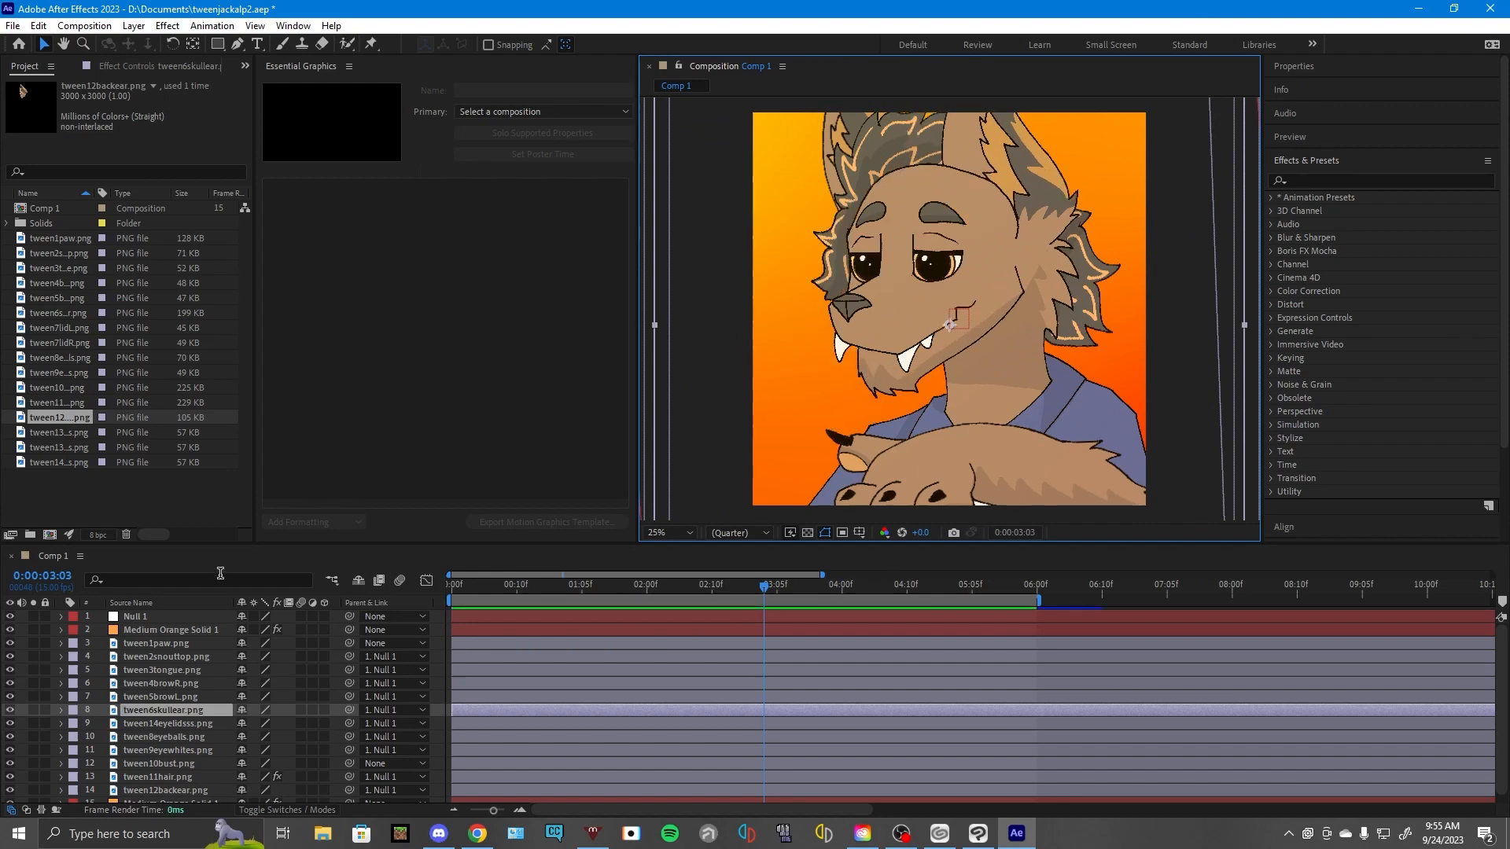
# - Select Null 1 and review its transform keyframes with the playhead back at the first frame
pyautogui.moveTo(502, 588); pyautogui.dragTo(452, 584)
pyautogui.click(116, 618)
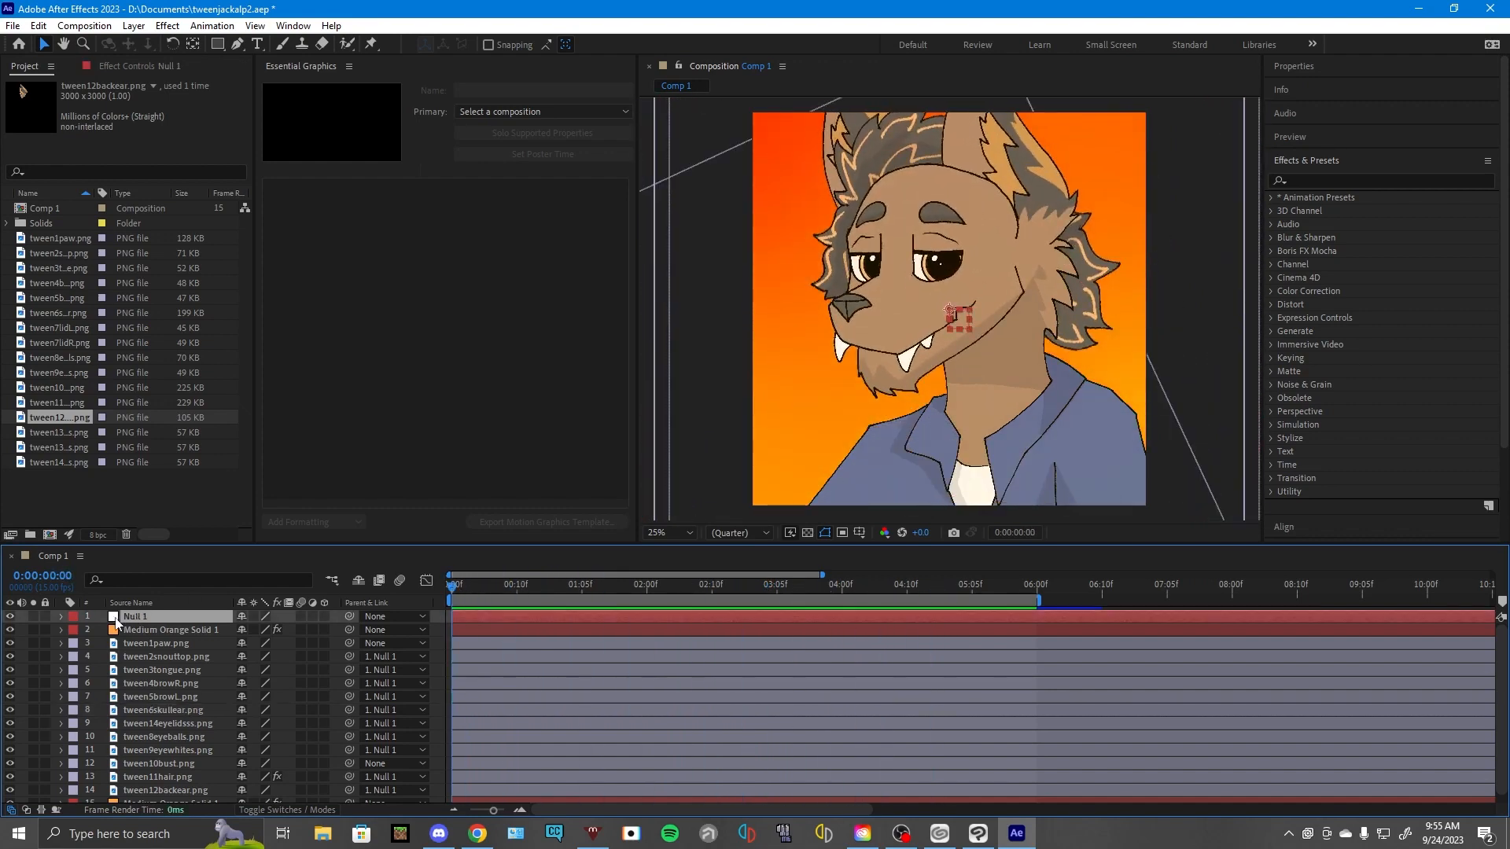
pyautogui.click(61, 617)
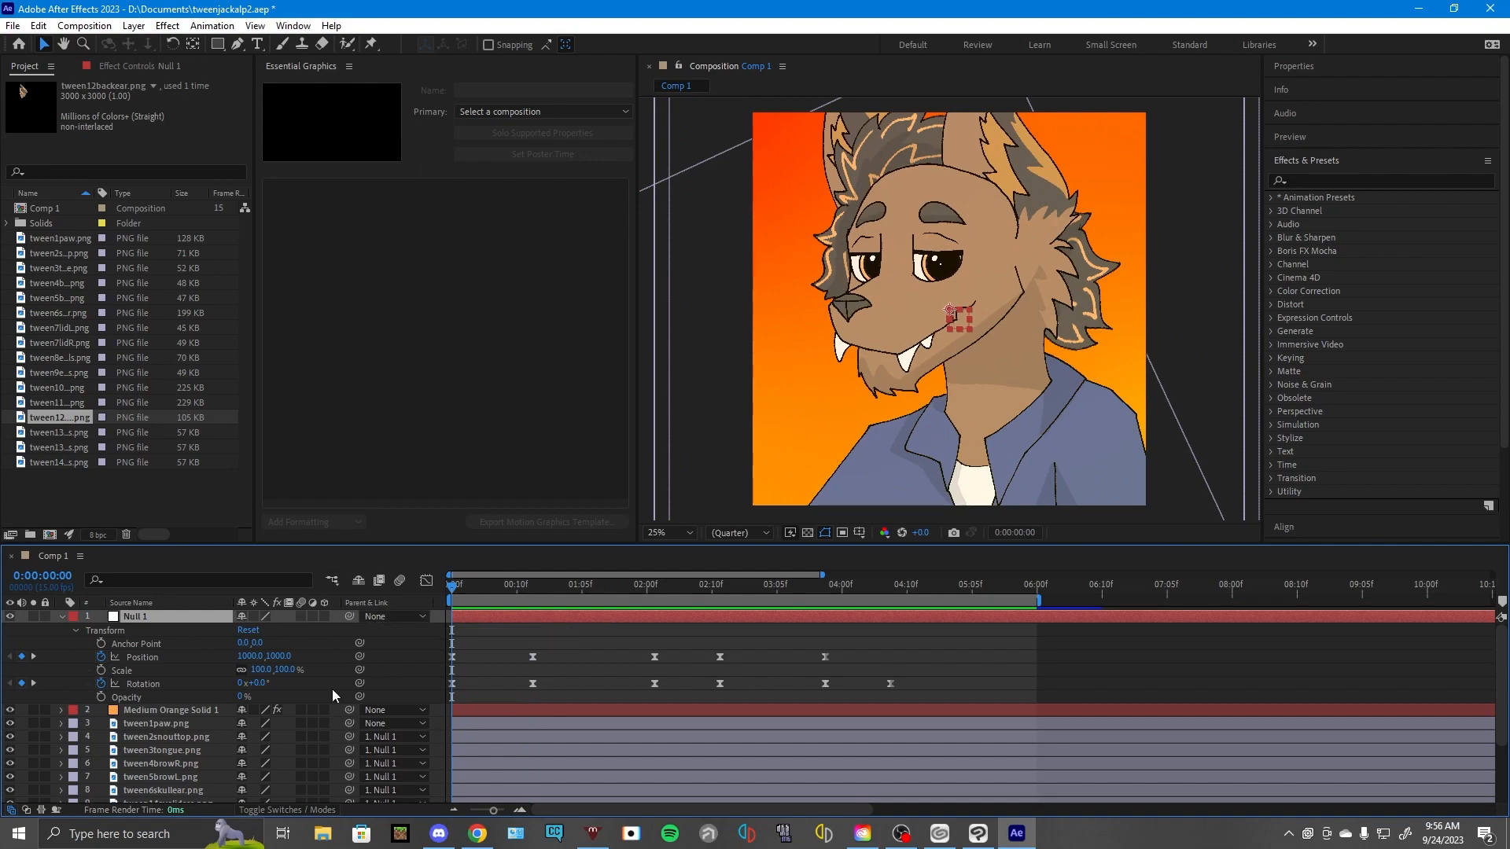
pyautogui.moveTo(462, 588); pyautogui.dragTo(363, 600)
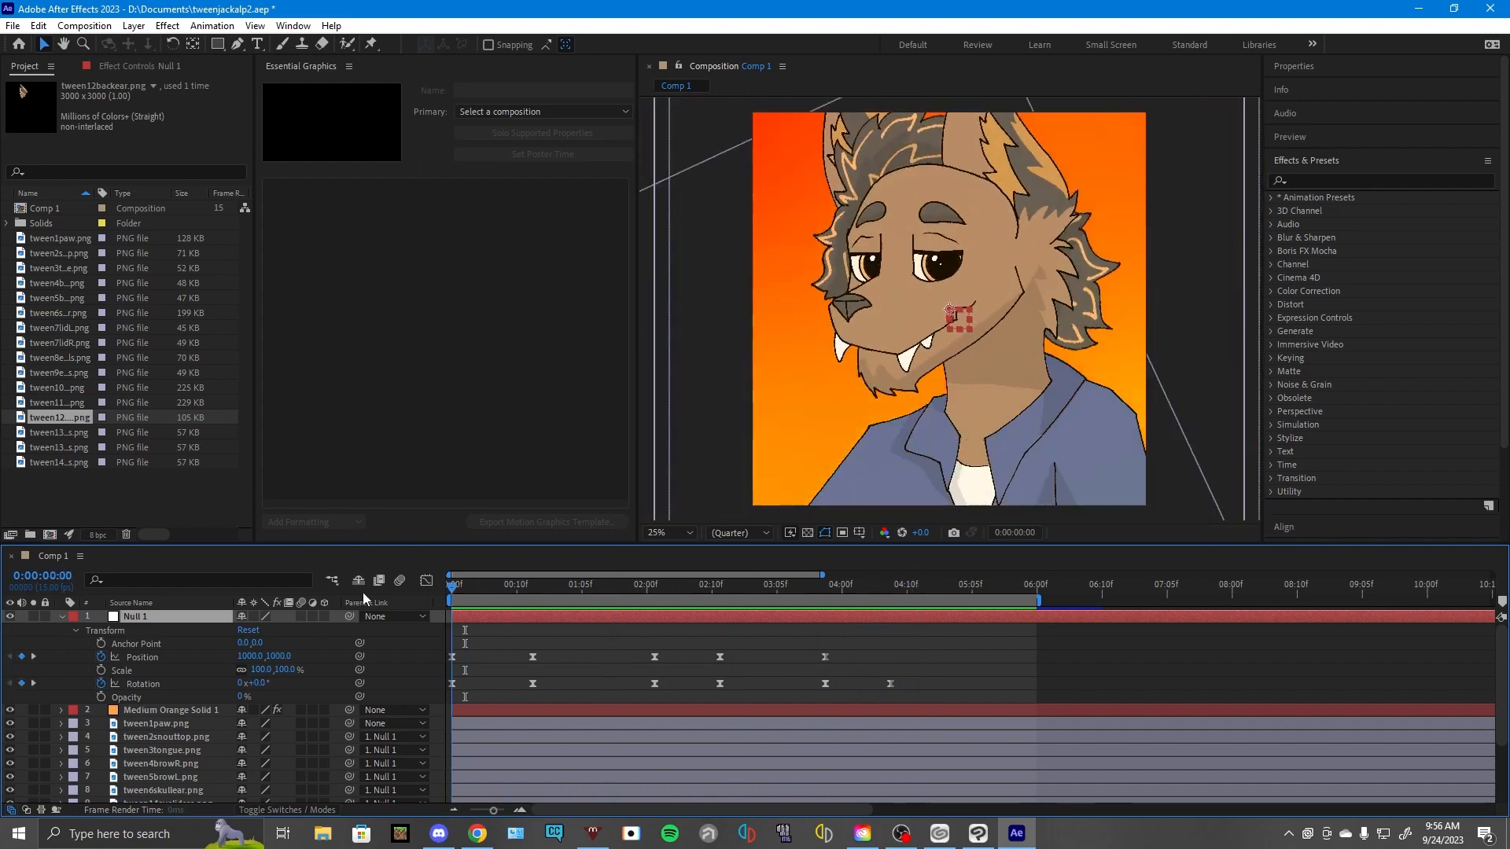
pyautogui.click(61, 619)
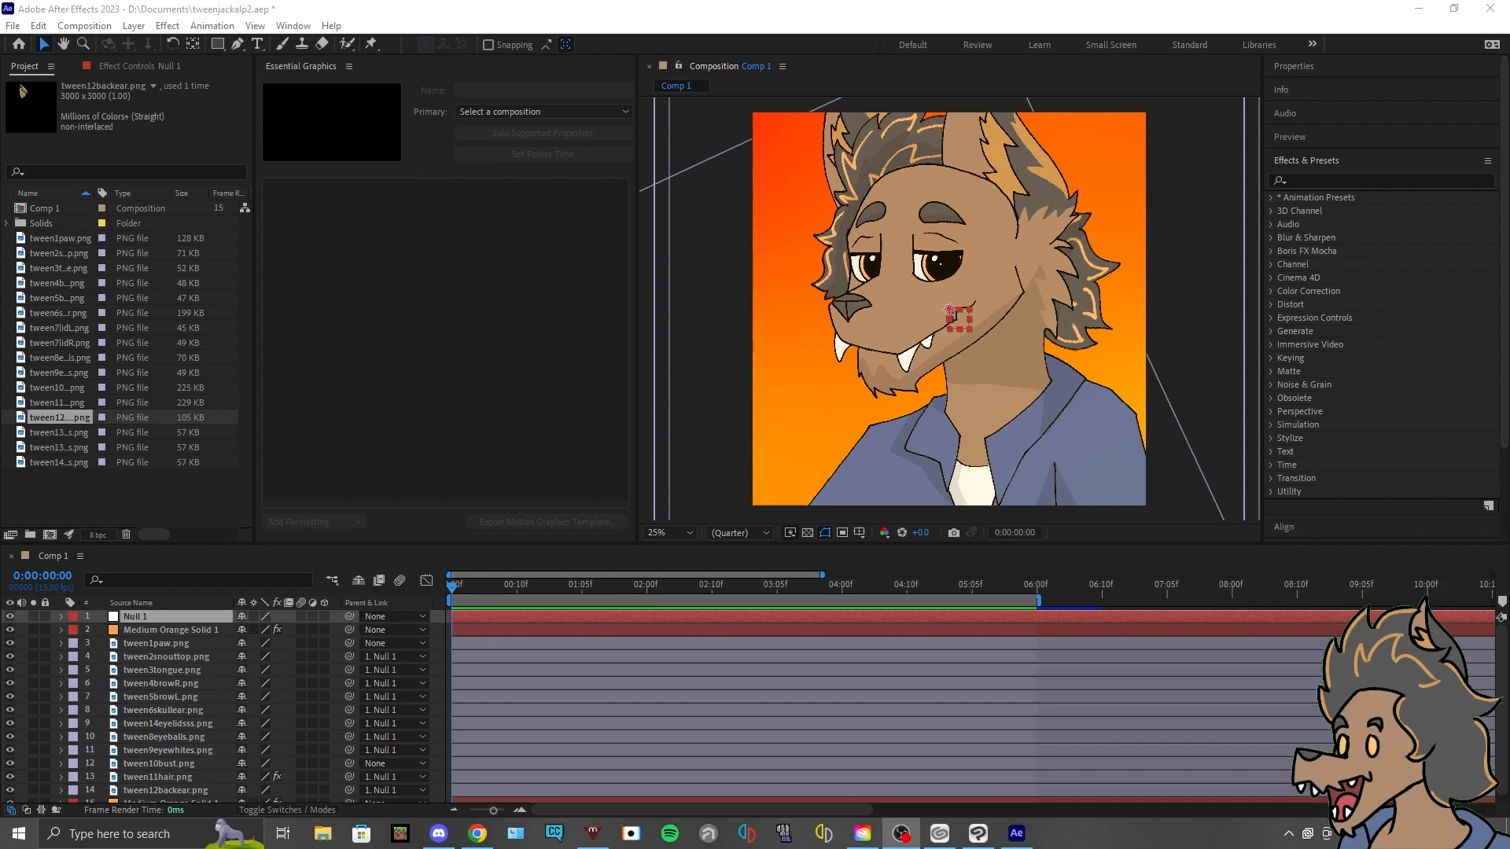
# - Return the playhead to the first frame and switch to Clip Studio Paint with the tweenclip drawing
pyautogui.moveTo(526, 584); pyautogui.dragTo(454, 618)
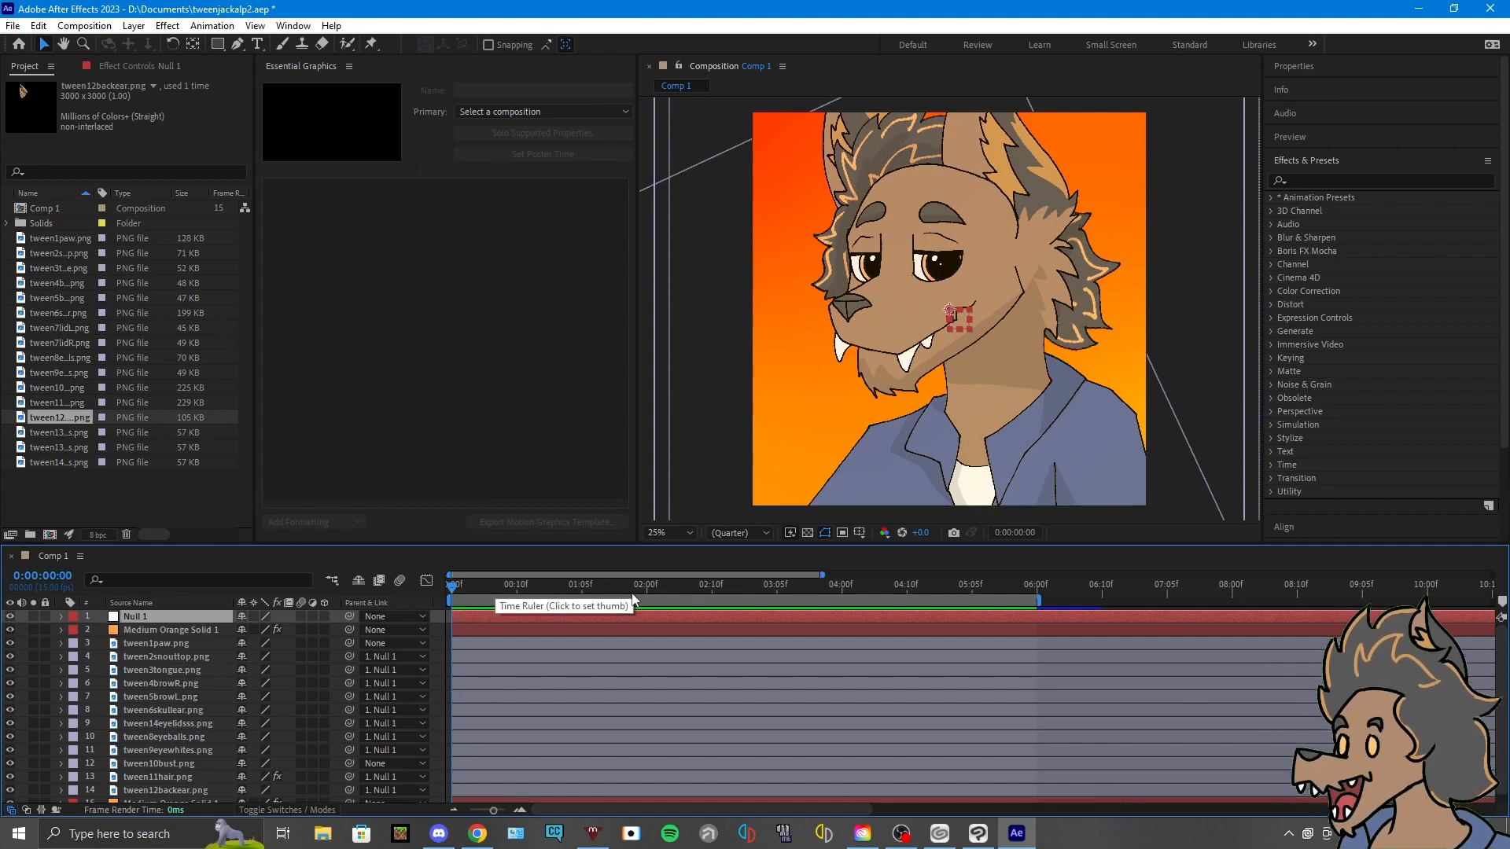
pyautogui.click(978, 832)
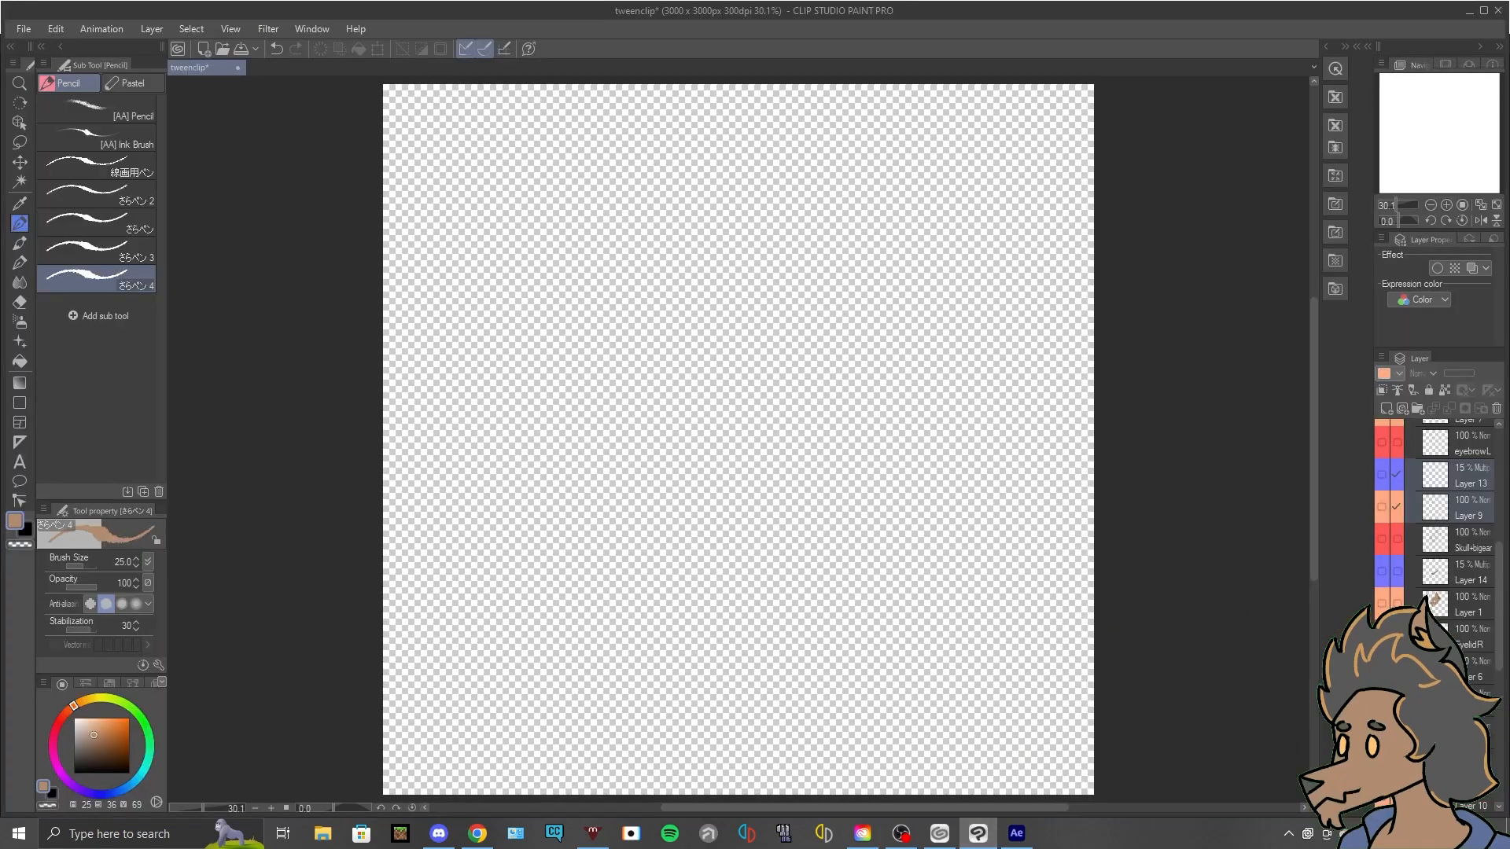